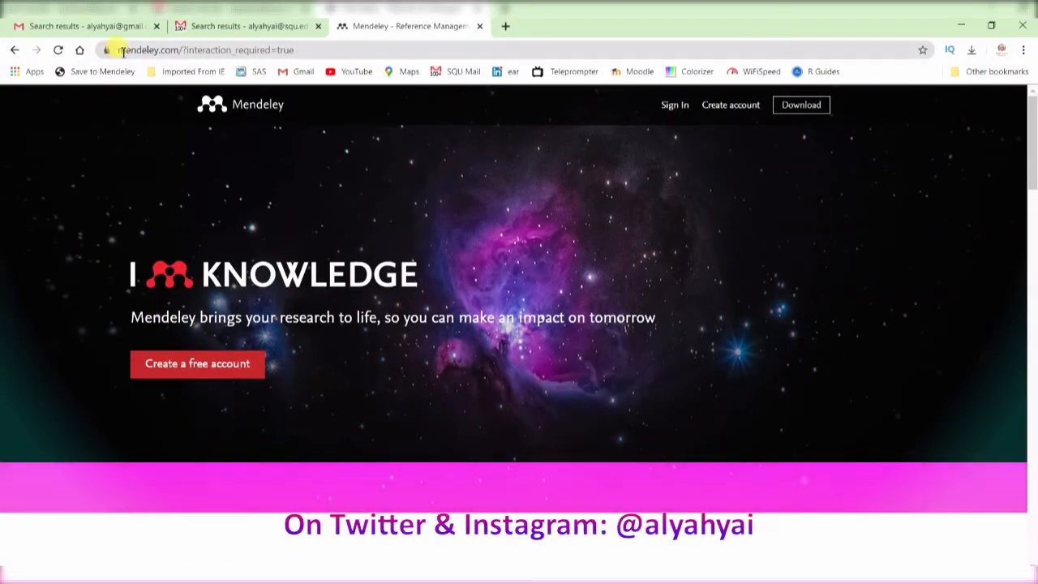
Sign in to the Mendeley account with the saved credentials and open the online library.
{"action": "left_click_drag", "start_coordinate": [118, 50], "coordinate": [177, 52]}
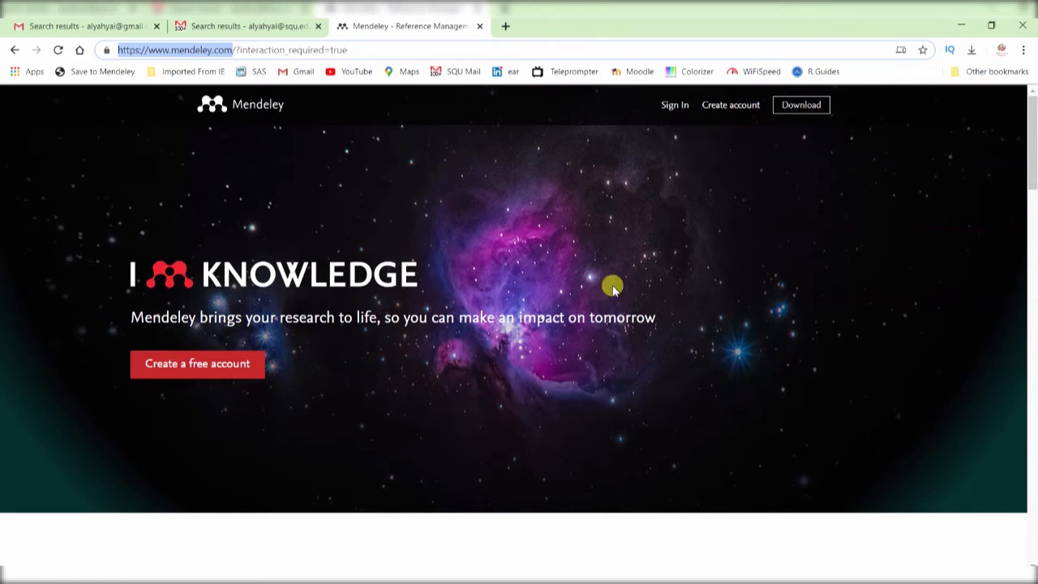
{"action": "left_click", "coordinate": [672, 109]}
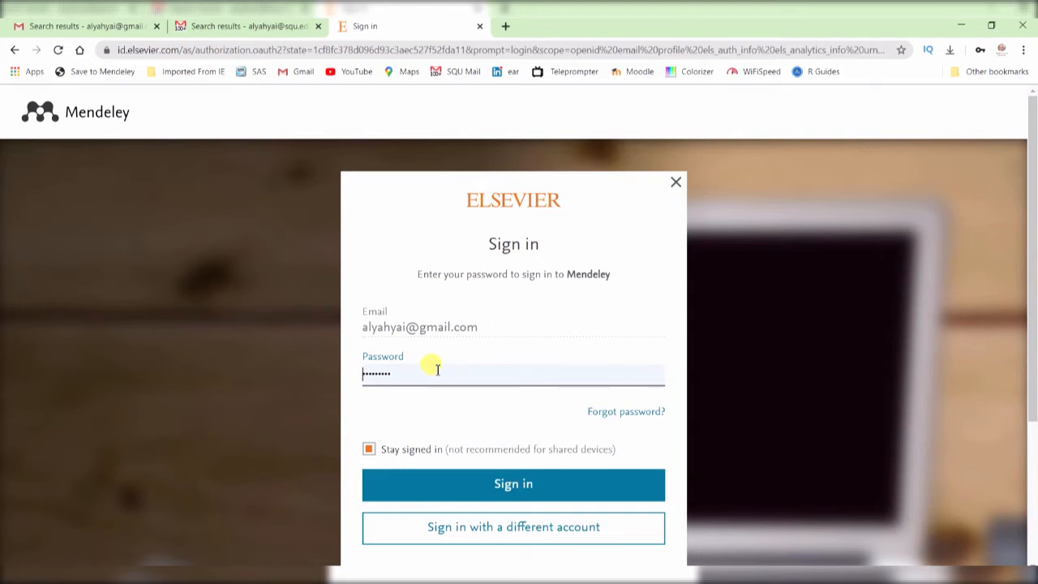
{"action": "left_click", "coordinate": [458, 483]}
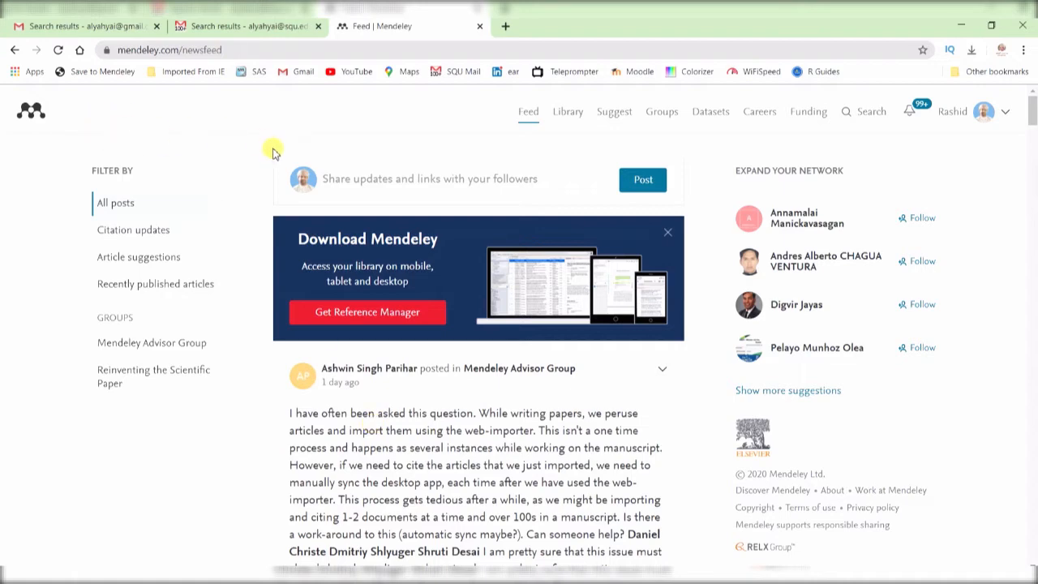
{"action": "left_click", "coordinate": [568, 113]}
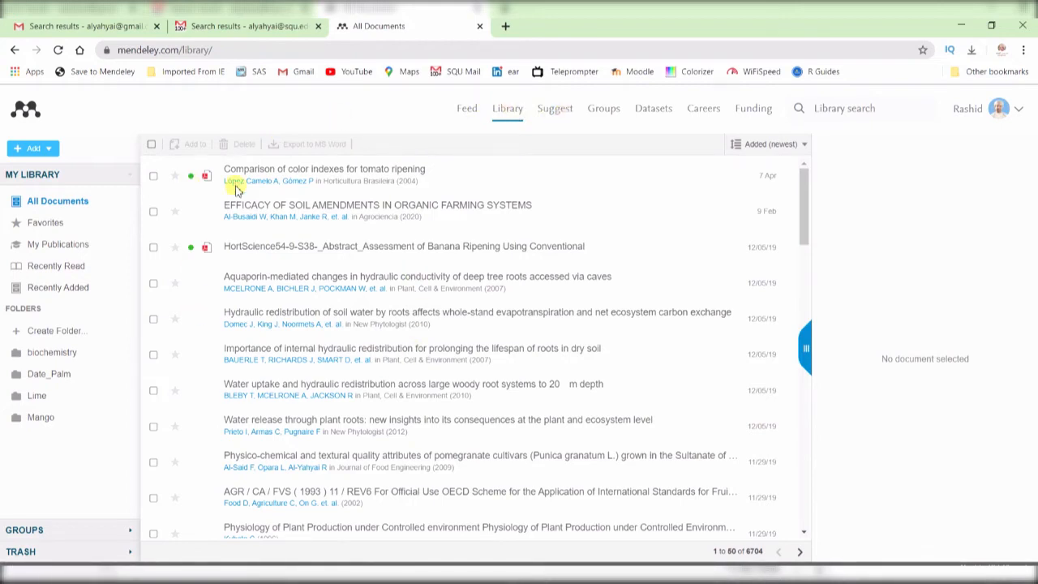
Look through all documents in the library, view My Publications, and return to the full document list.
{"action": "scroll", "coordinate": [385, 297], "scroll_direction": "down", "scroll_amount": 3}
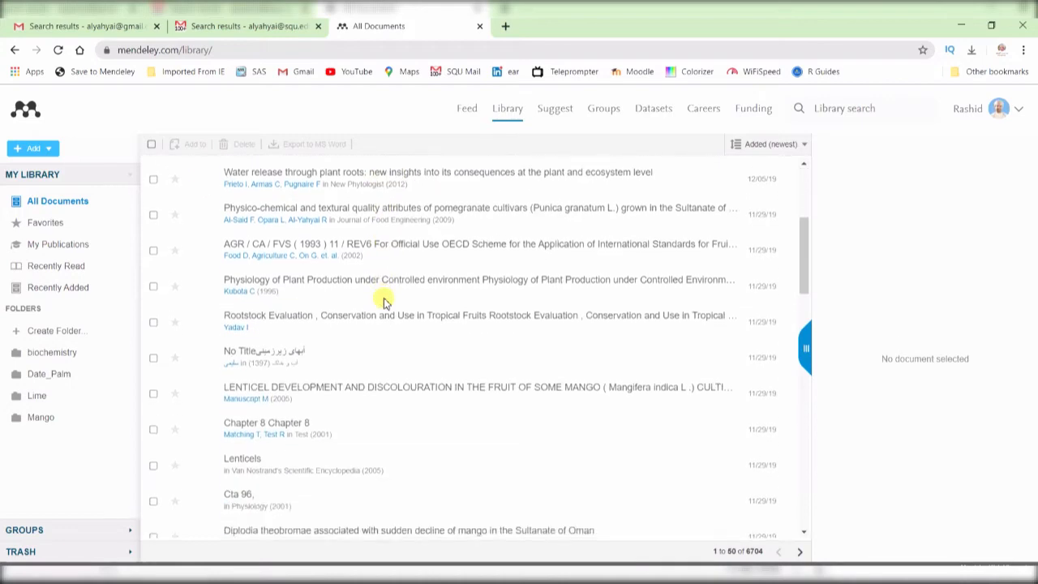
{"action": "scroll", "coordinate": [384, 296], "scroll_direction": "up", "scroll_amount": 3}
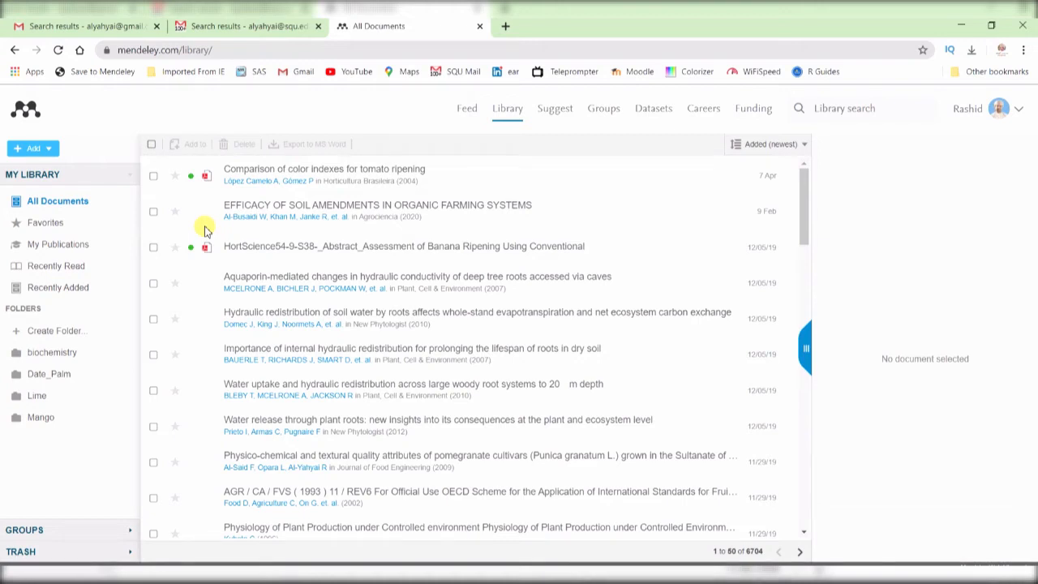
{"action": "left_click", "coordinate": [54, 251]}
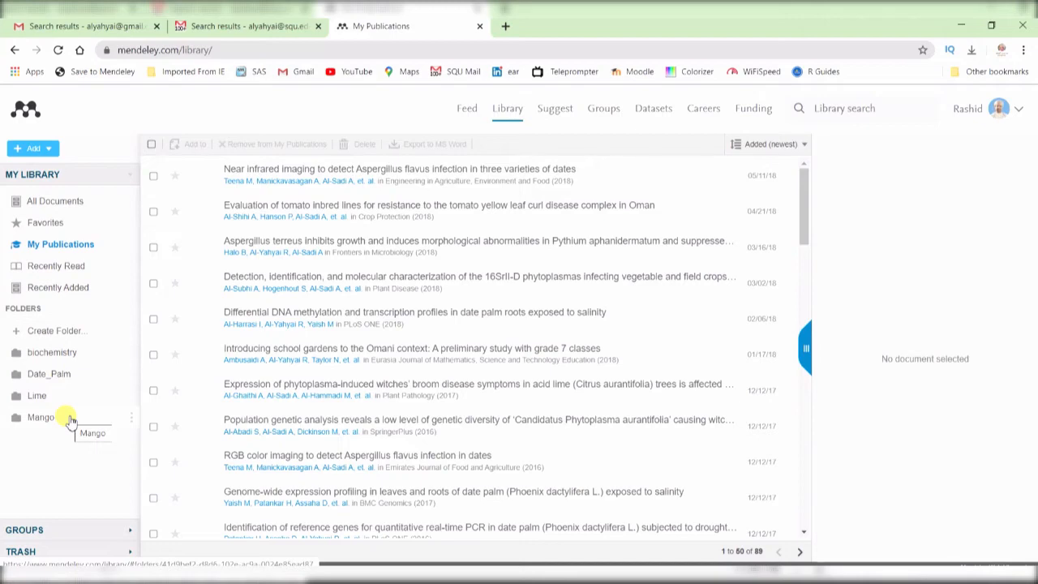
{"action": "left_click", "coordinate": [52, 204]}
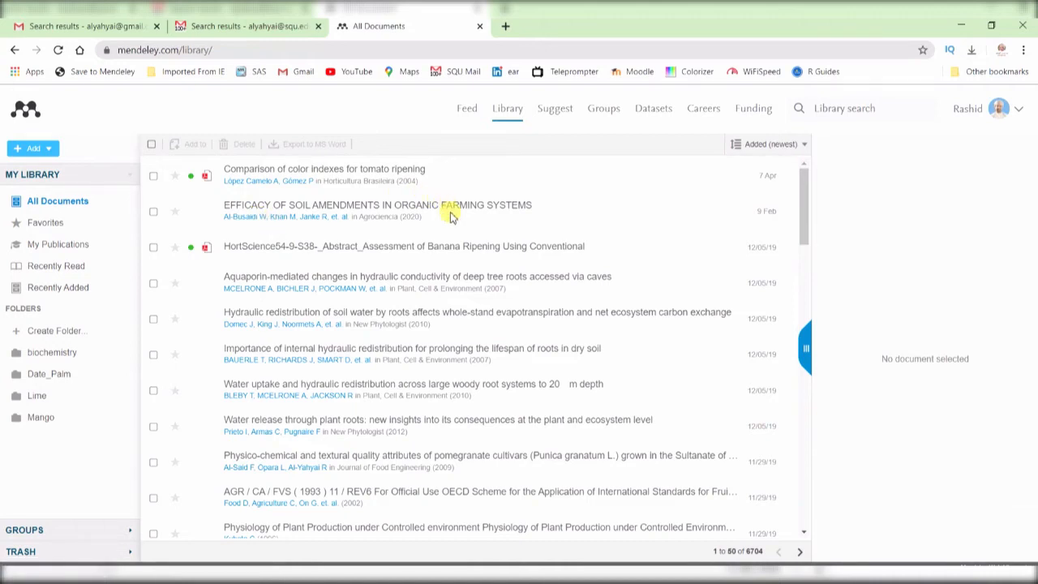
View the details of "Water release through plant roots" and read the HortScience banana ripening abstract's PDF, closing it again.
{"action": "left_click", "coordinate": [478, 431]}
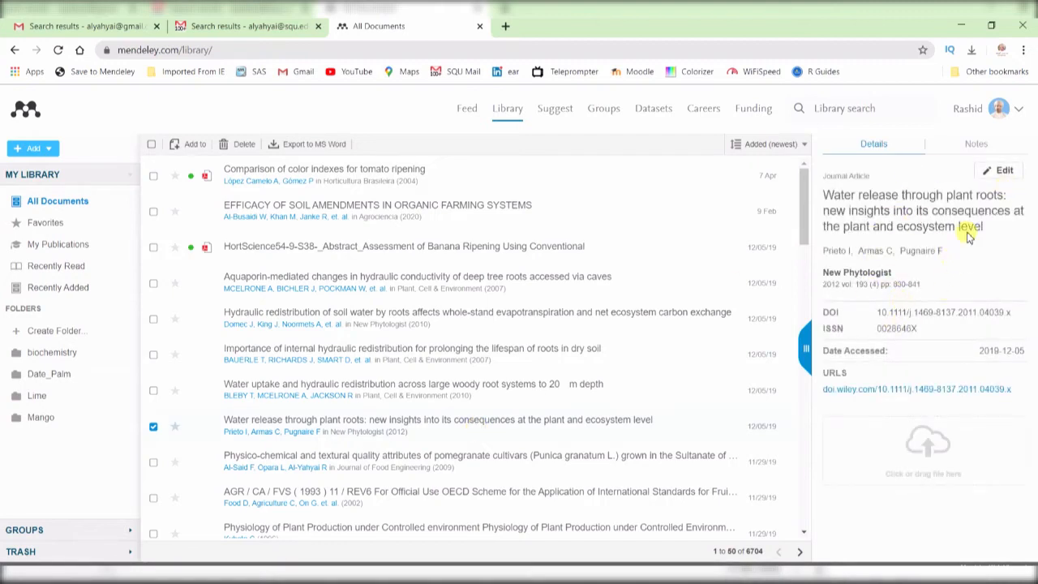
{"action": "double_click", "coordinate": [377, 256]}
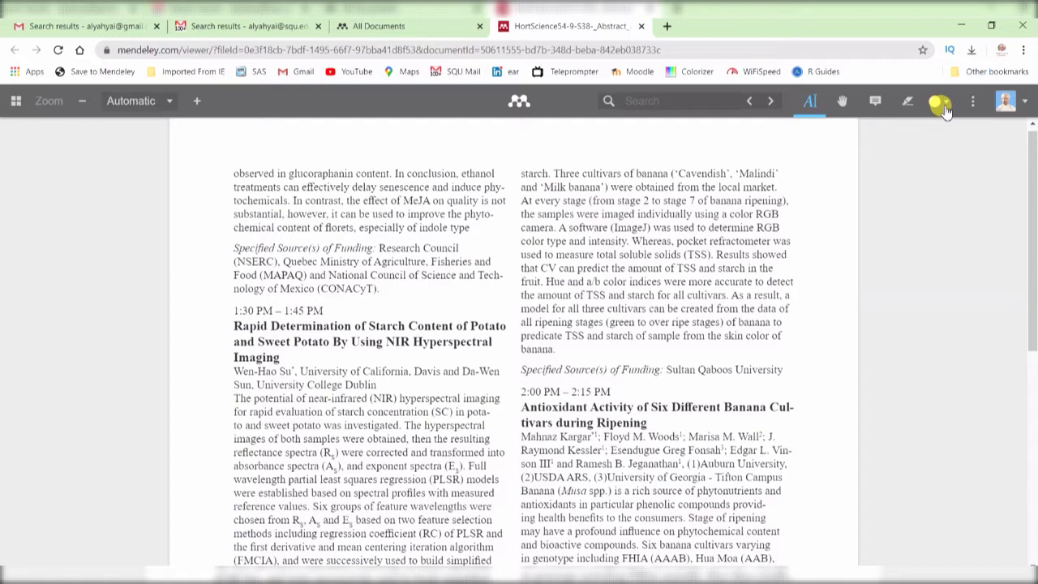
{"action": "scroll", "coordinate": [463, 278], "scroll_direction": "up", "scroll_amount": 1}
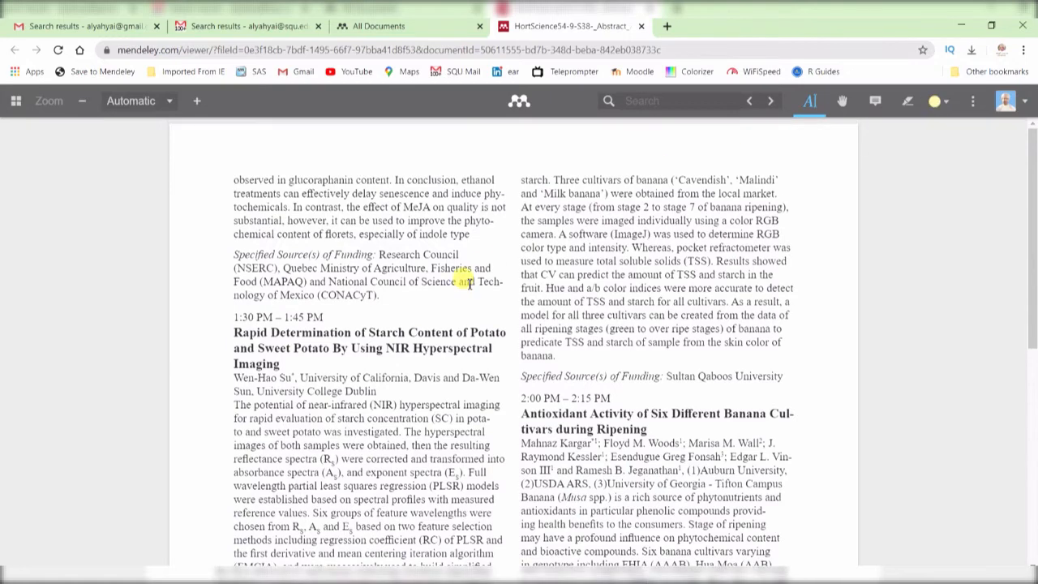
{"action": "left_click", "coordinate": [641, 26]}
View the details of the Monotheca buxifolia scarification article, hiding and restoring the details pane.
{"action": "scroll", "coordinate": [390, 289], "scroll_direction": "down", "scroll_amount": 5}
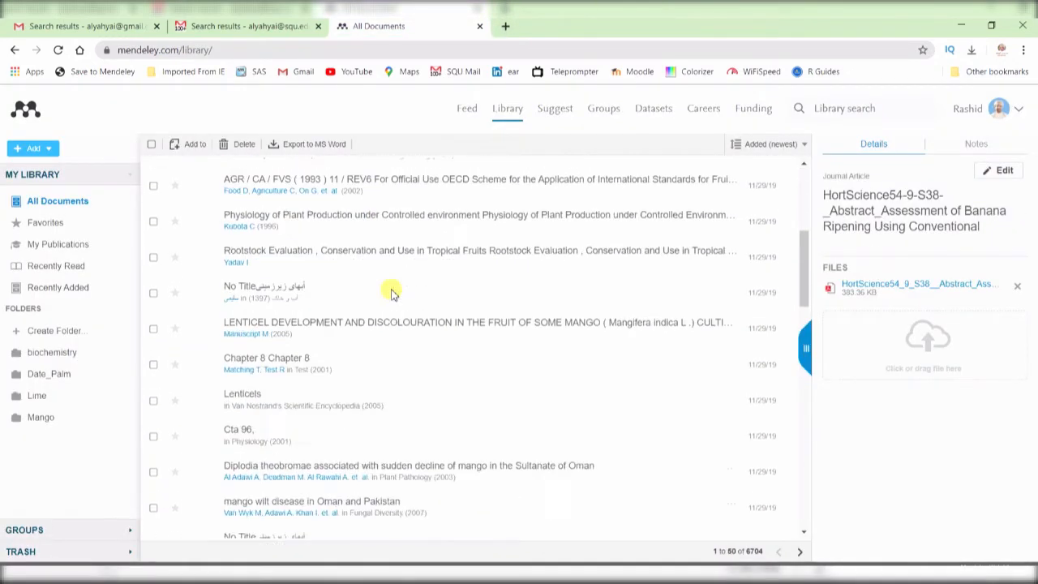
{"action": "scroll", "coordinate": [393, 289], "scroll_direction": "down", "scroll_amount": 3}
{"action": "scroll", "coordinate": [394, 289], "scroll_direction": "down", "scroll_amount": 1}
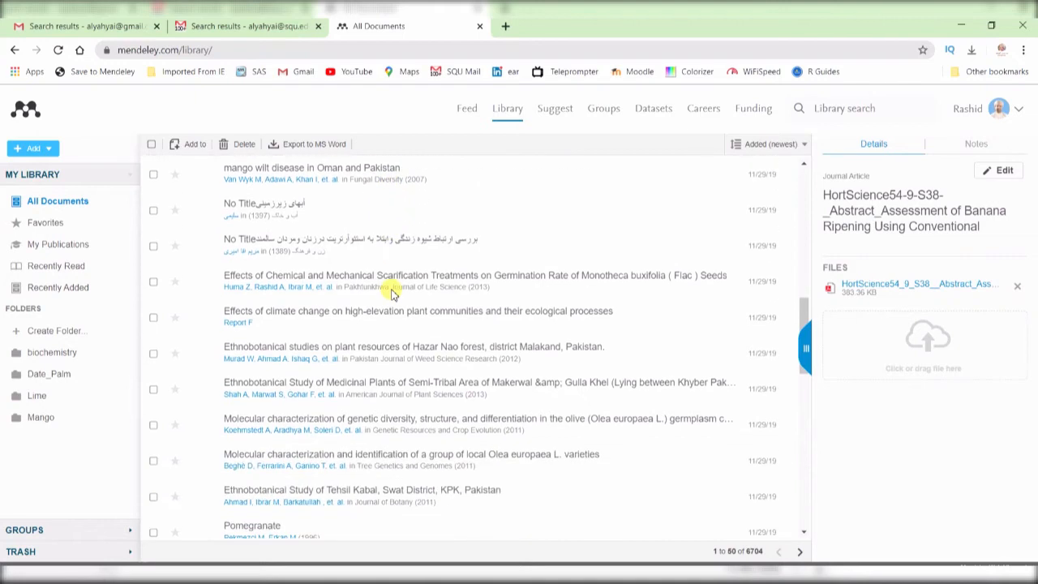
{"action": "left_click", "coordinate": [558, 286]}
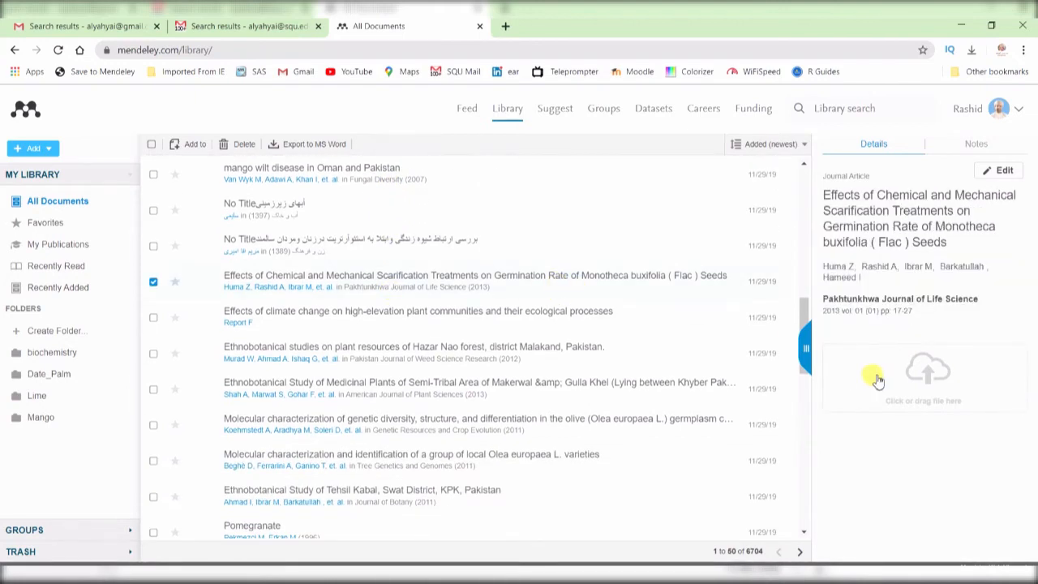
{"action": "left_click", "coordinate": [808, 350]}
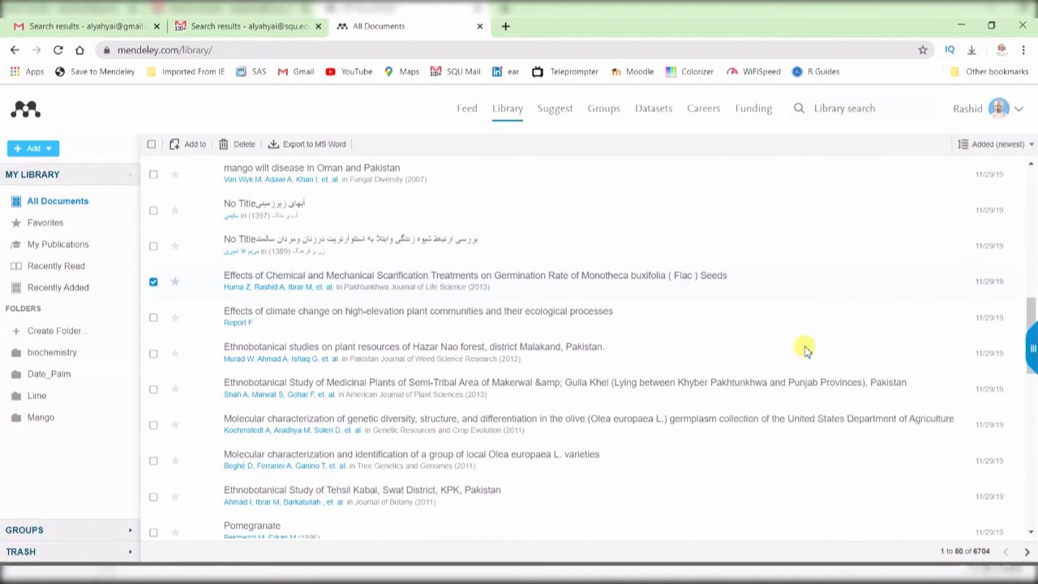
{"action": "left_click", "coordinate": [1032, 351]}
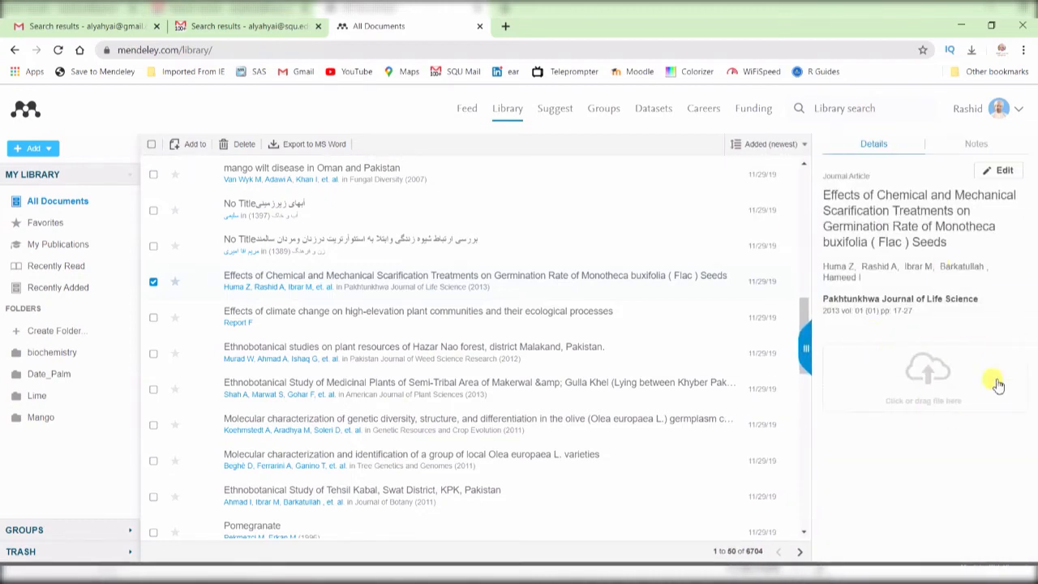
Inspect the editable fields of the Monotheca buxifolia article, leave them without saving, and deselect the article.
{"action": "left_click", "coordinate": [1000, 172]}
{"action": "scroll", "coordinate": [917, 323], "scroll_direction": "down", "scroll_amount": 1}
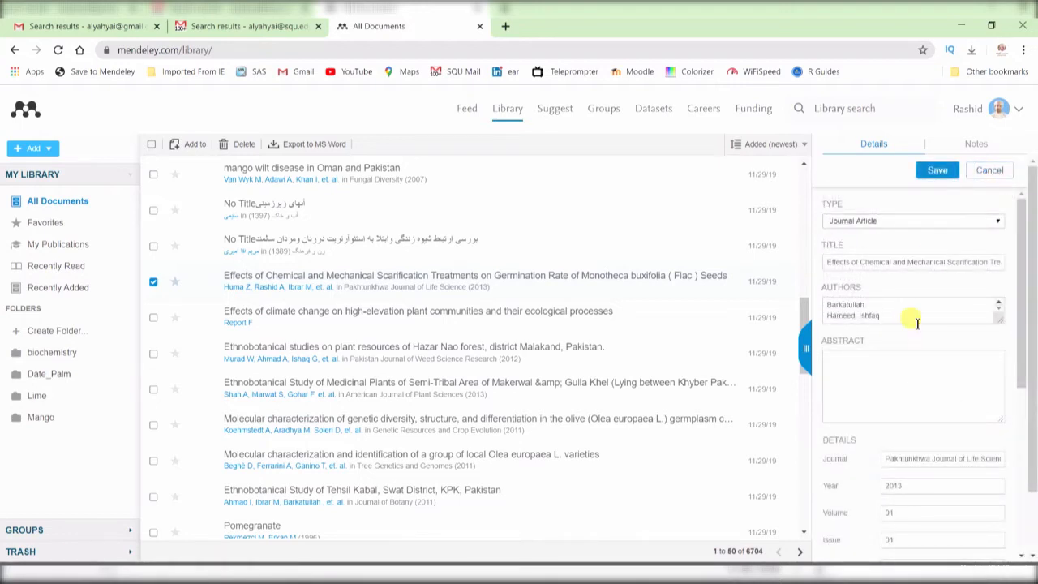
{"action": "scroll", "coordinate": [917, 323], "scroll_direction": "up", "scroll_amount": 1}
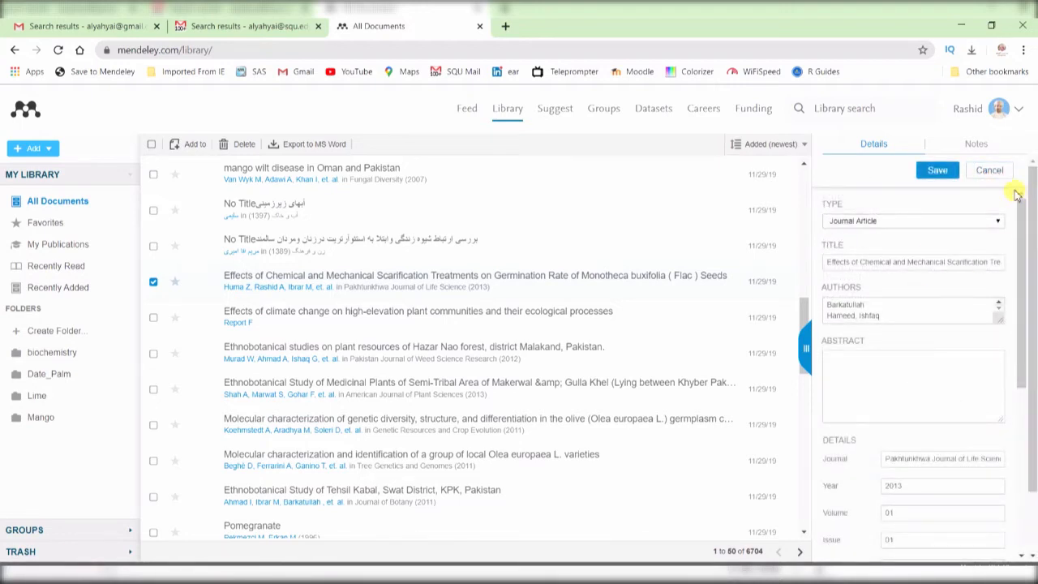
{"action": "left_click", "coordinate": [989, 171]}
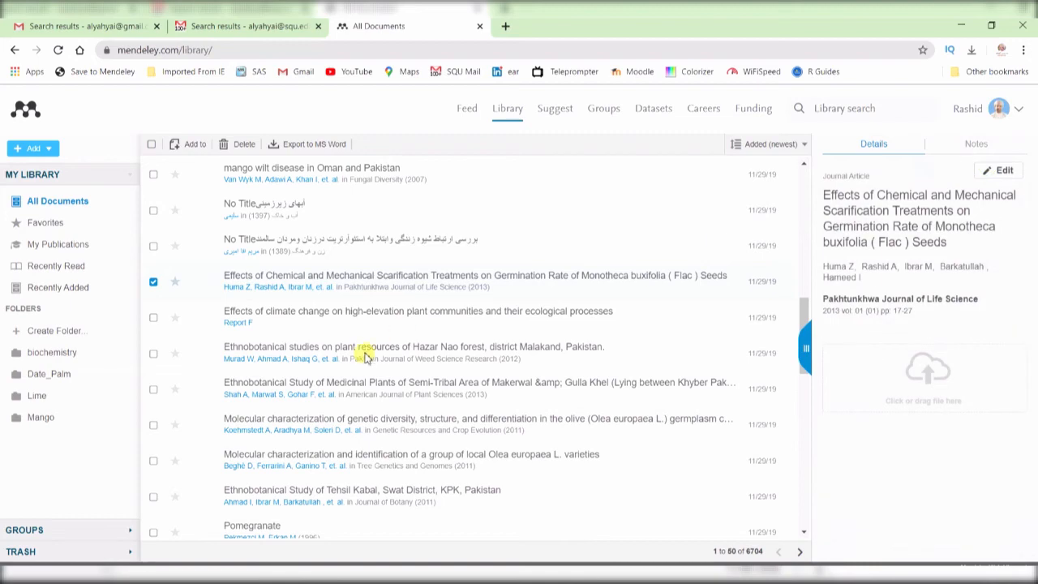
{"action": "left_click", "coordinate": [152, 282]}
Select the article on harvester ant nests and read its full expanded abstract and identifiers.
{"action": "scroll", "coordinate": [274, 318], "scroll_direction": "down", "scroll_amount": 5}
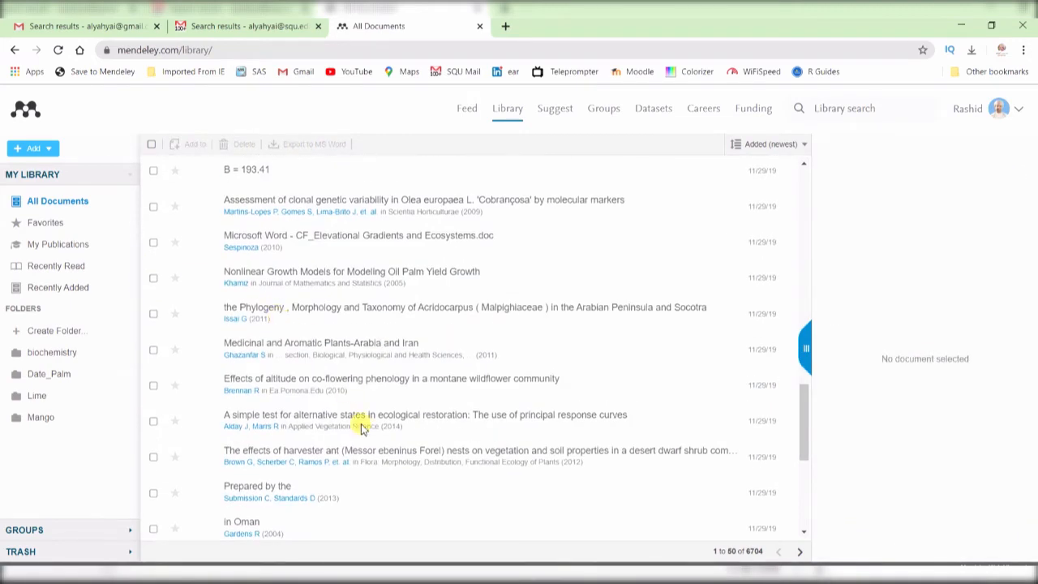
{"action": "left_click", "coordinate": [459, 459]}
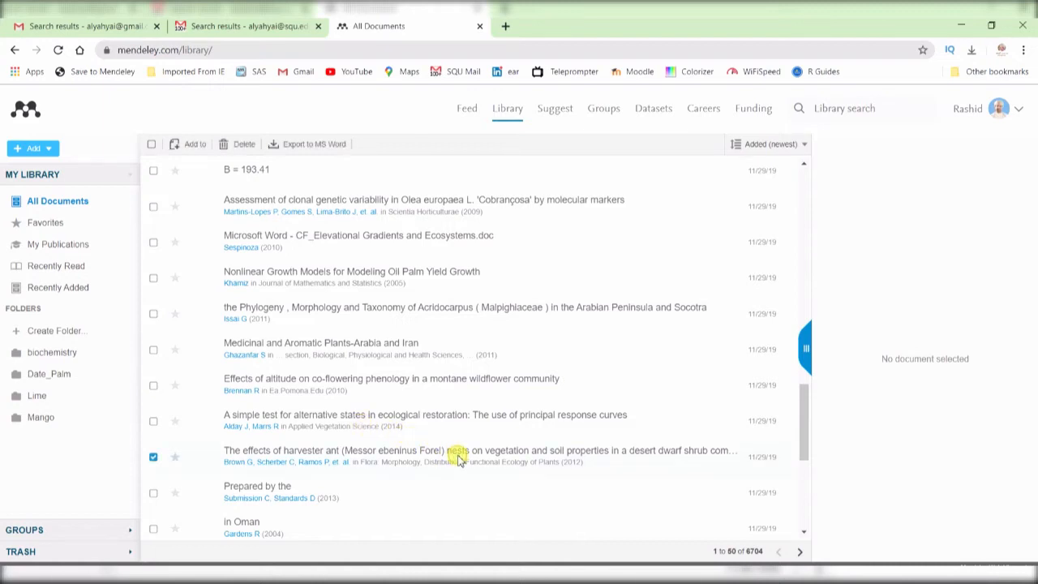
{"action": "scroll", "coordinate": [952, 345], "scroll_direction": "down", "scroll_amount": 1}
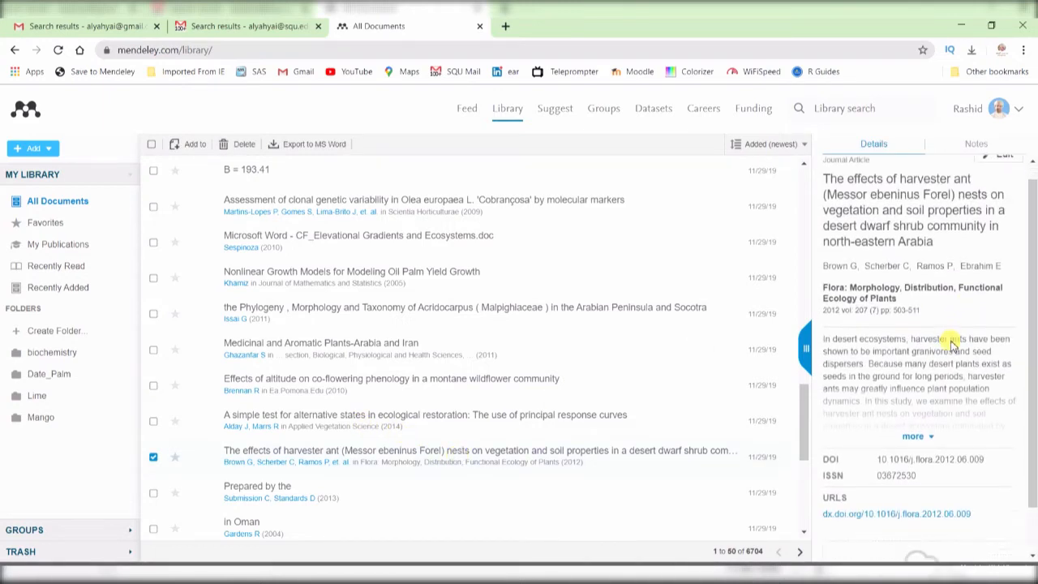
{"action": "left_click", "coordinate": [932, 391]}
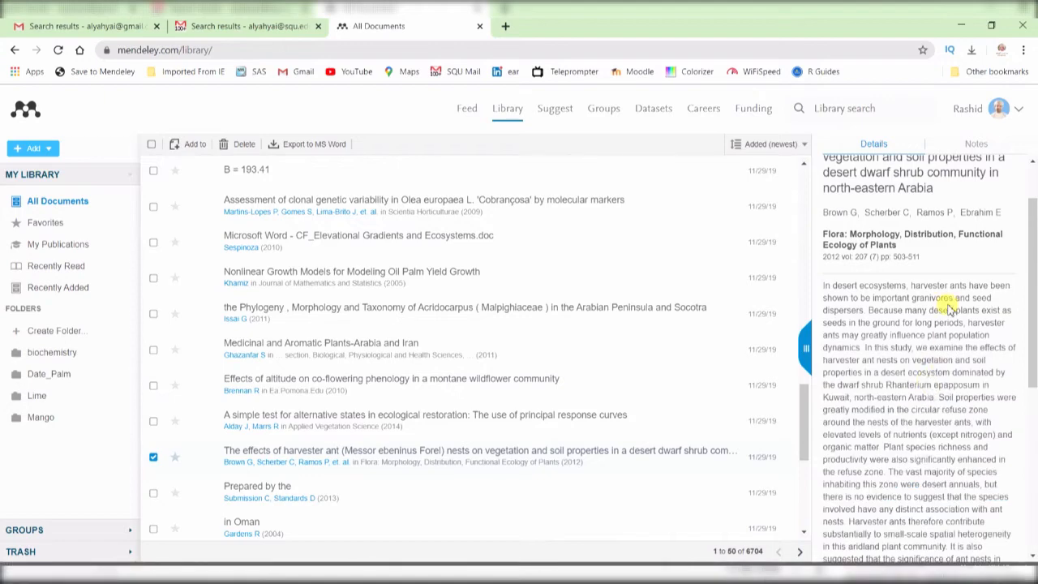
{"action": "scroll", "coordinate": [947, 301], "scroll_direction": "down", "scroll_amount": 6}
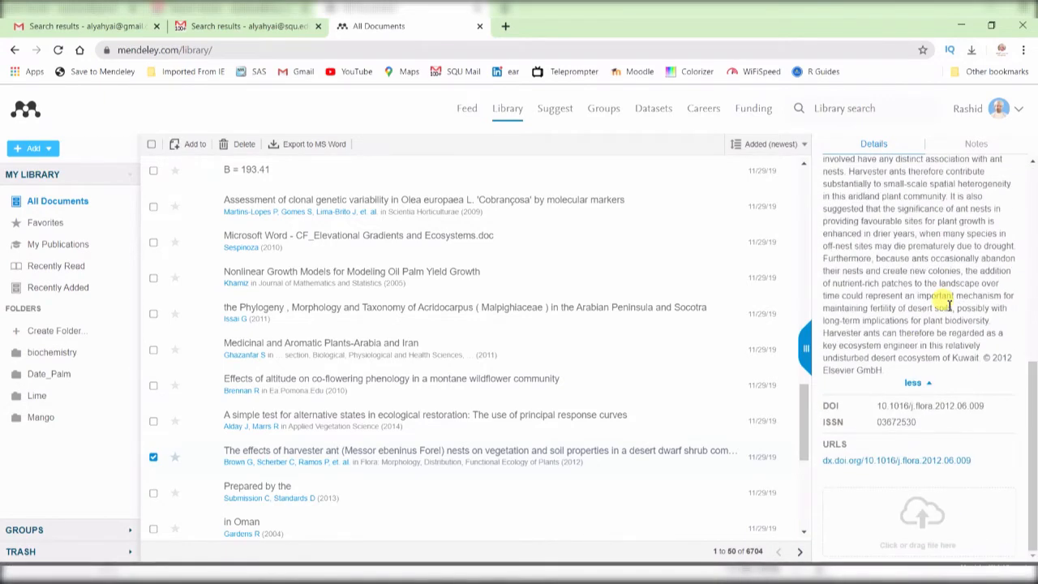
Check the harvester ant article's notes and details views, and open its file attachment dialog without choosing a file.
{"action": "left_click", "coordinate": [971, 151]}
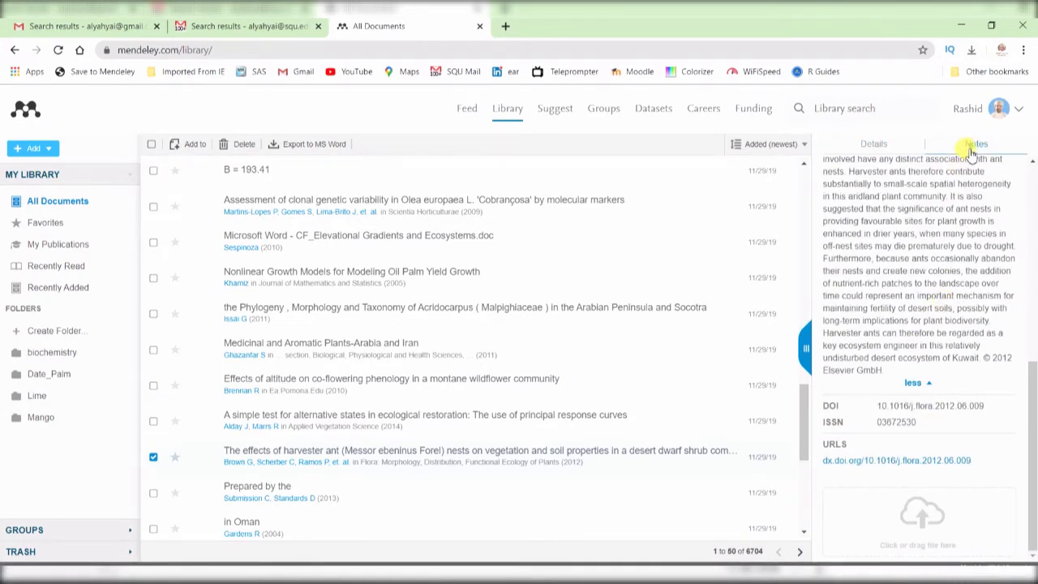
{"action": "left_click", "coordinate": [876, 146]}
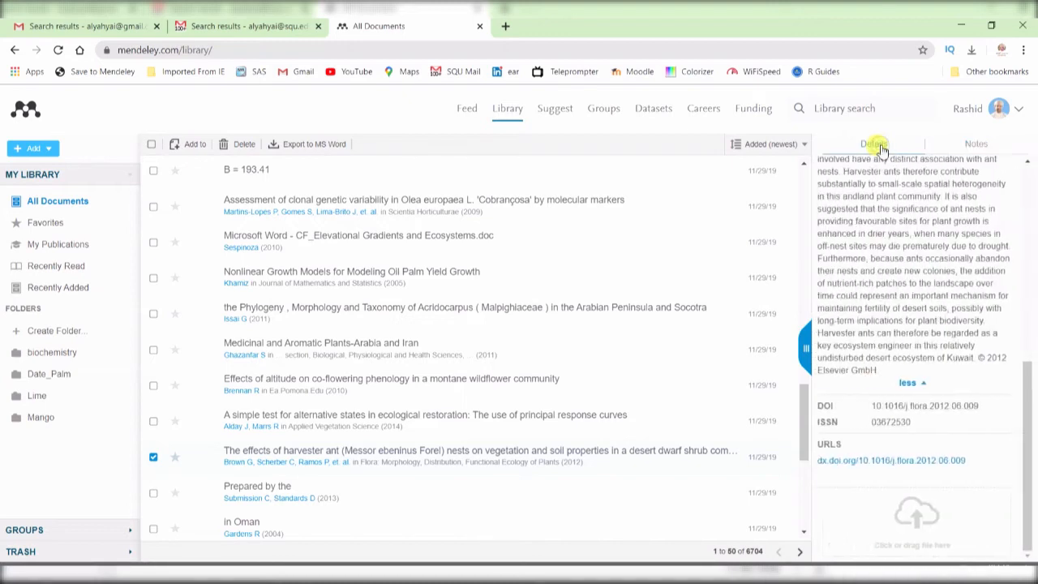
{"action": "left_click", "coordinate": [923, 513]}
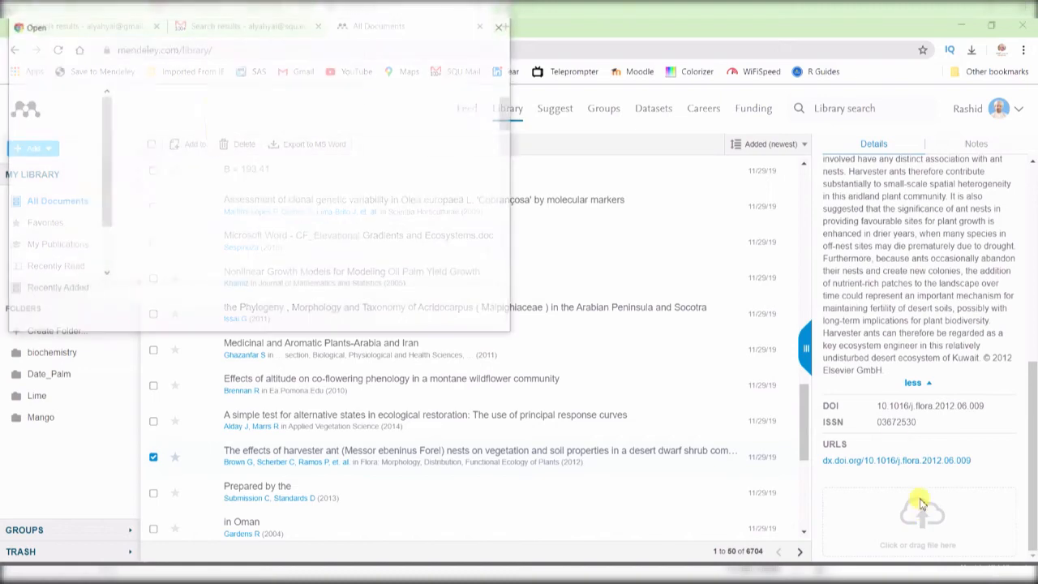
{"action": "left_click", "coordinate": [499, 30]}
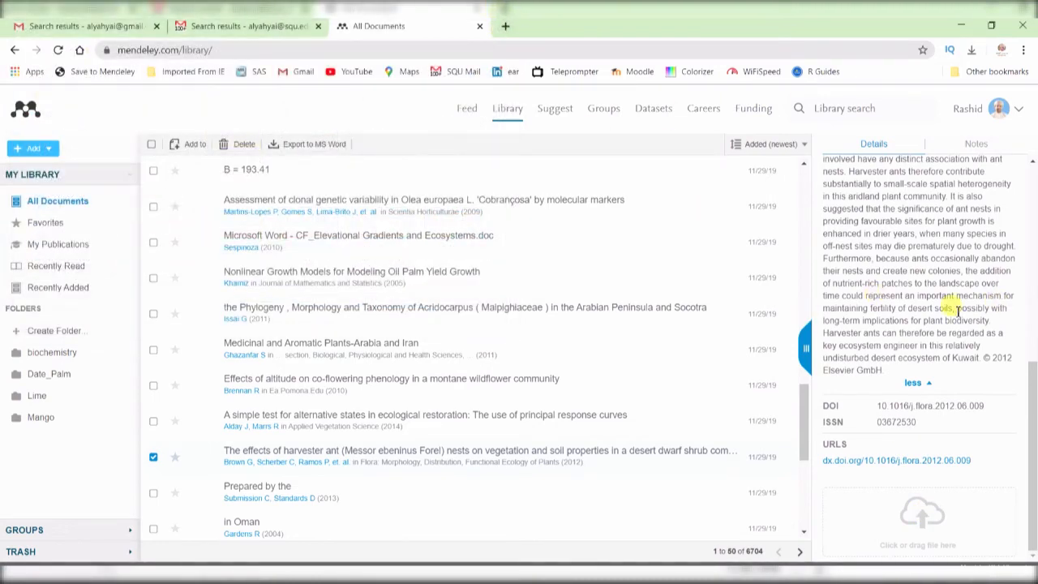
Open the harvester ant article's details for editing and review its document type, authors and abstract.
{"action": "scroll", "coordinate": [919, 302], "scroll_direction": "up", "scroll_amount": 10}
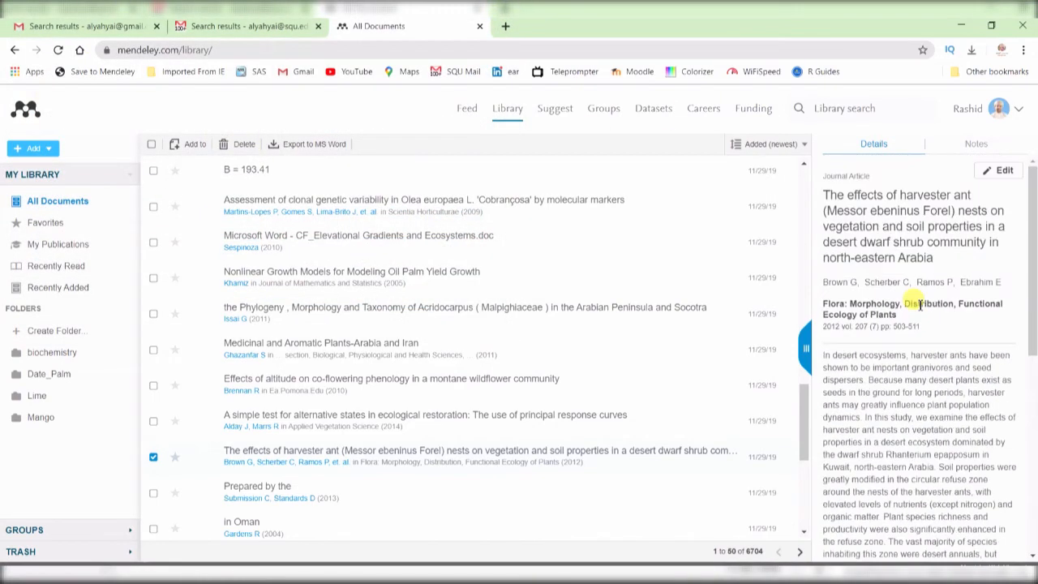
{"action": "left_click", "coordinate": [1002, 170]}
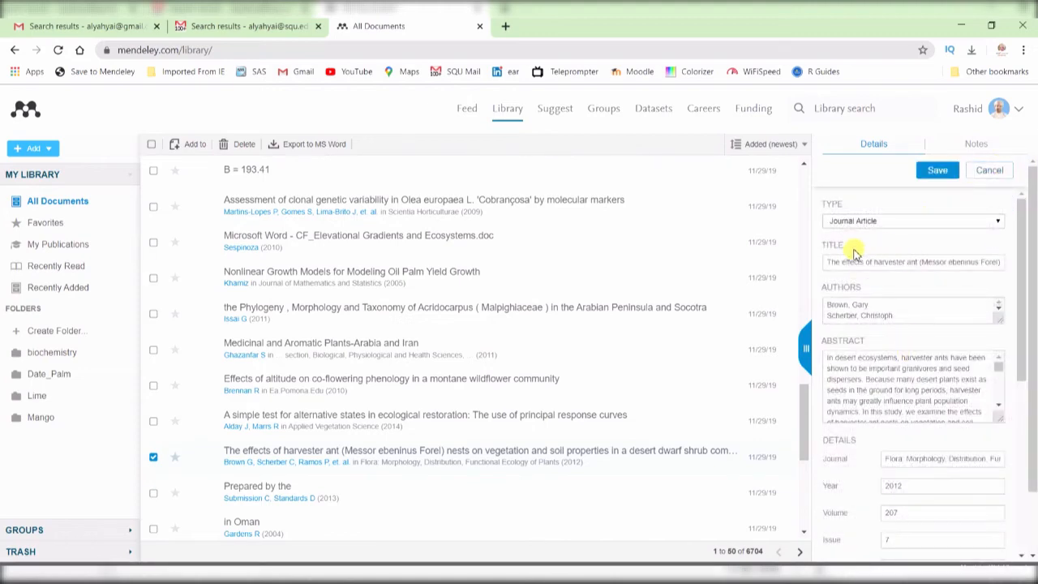
{"action": "left_click", "coordinate": [883, 220]}
{"action": "scroll", "coordinate": [875, 317], "scroll_direction": "down", "scroll_amount": 1}
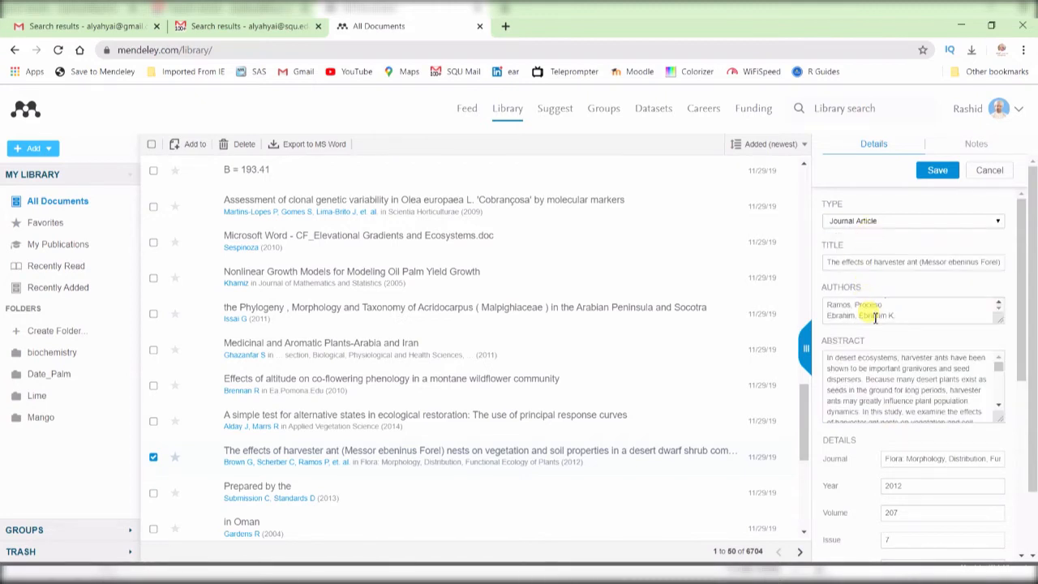
{"action": "scroll", "coordinate": [873, 364], "scroll_direction": "down", "scroll_amount": 5}
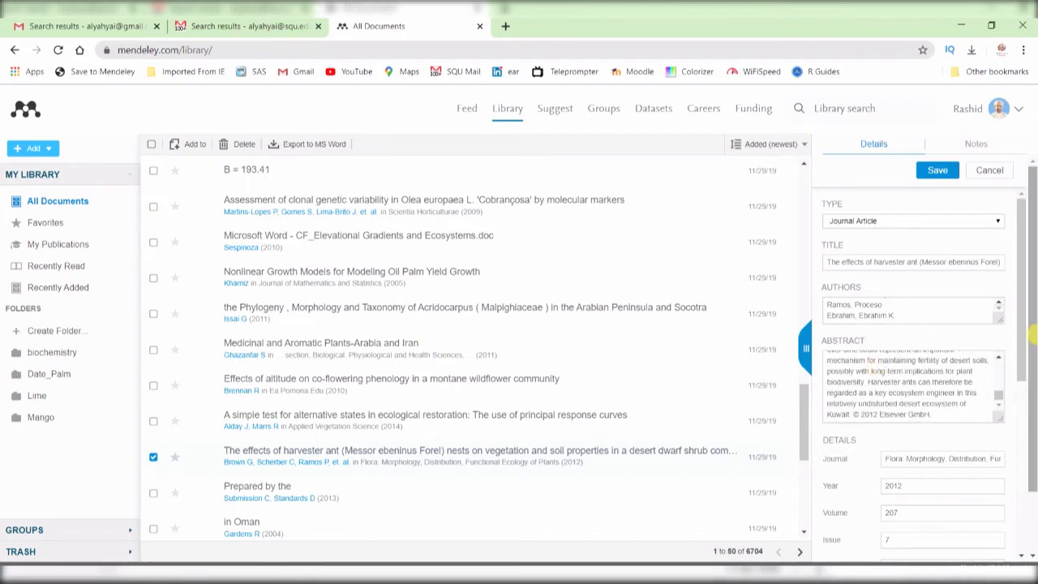
Add the tags "soil" and "ant" to the harvester ant article and save its details.
{"action": "left_click_drag", "start_coordinate": [1023, 332], "coordinate": [1032, 499]}
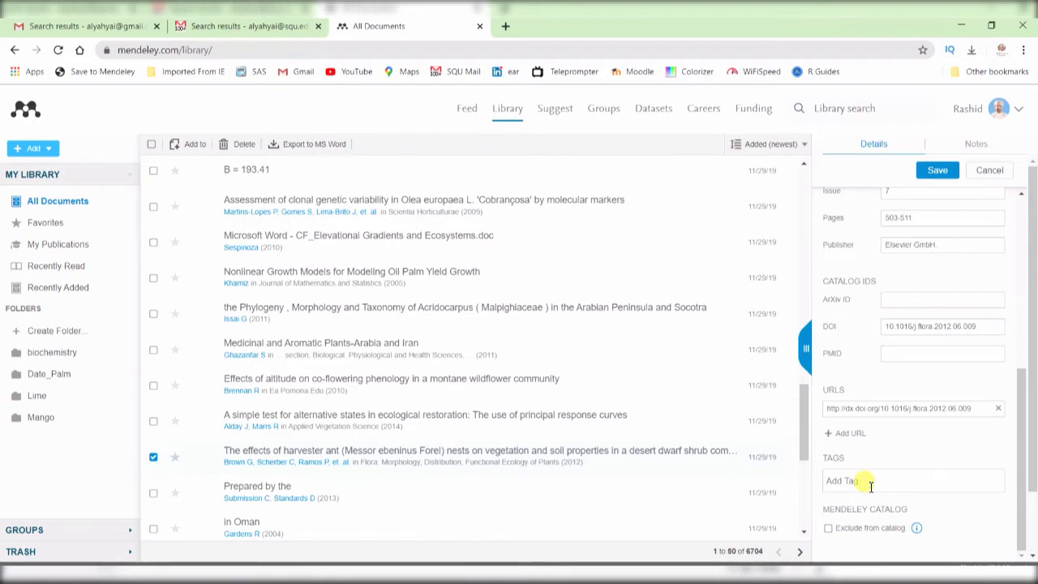
{"action": "type", "text": "soil"}
{"action": "key", "text": "Return"}
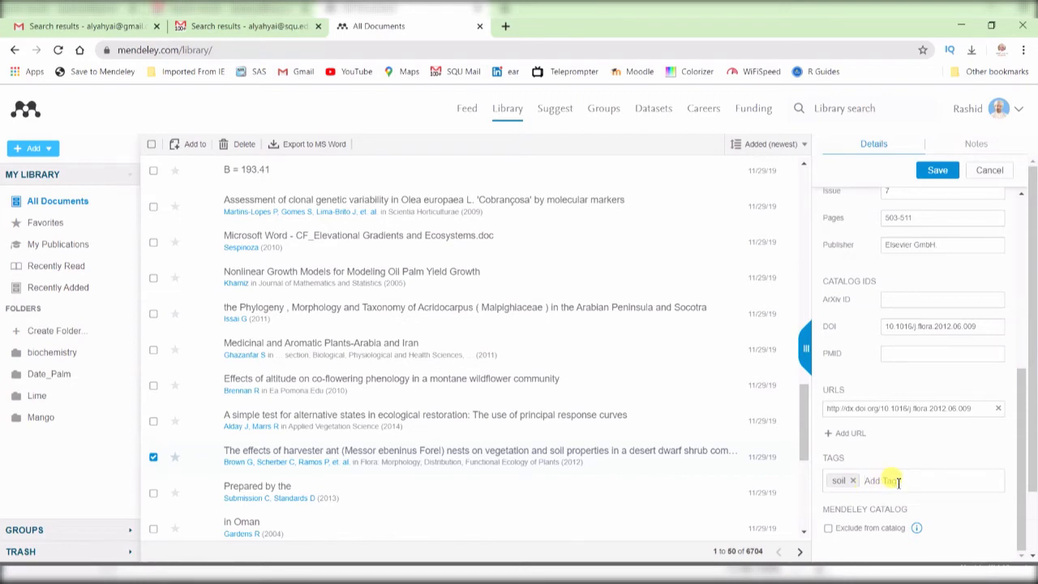
{"action": "type", "text": "ant"}
{"action": "key", "text": "Return"}
{"action": "left_click", "coordinate": [928, 171]}
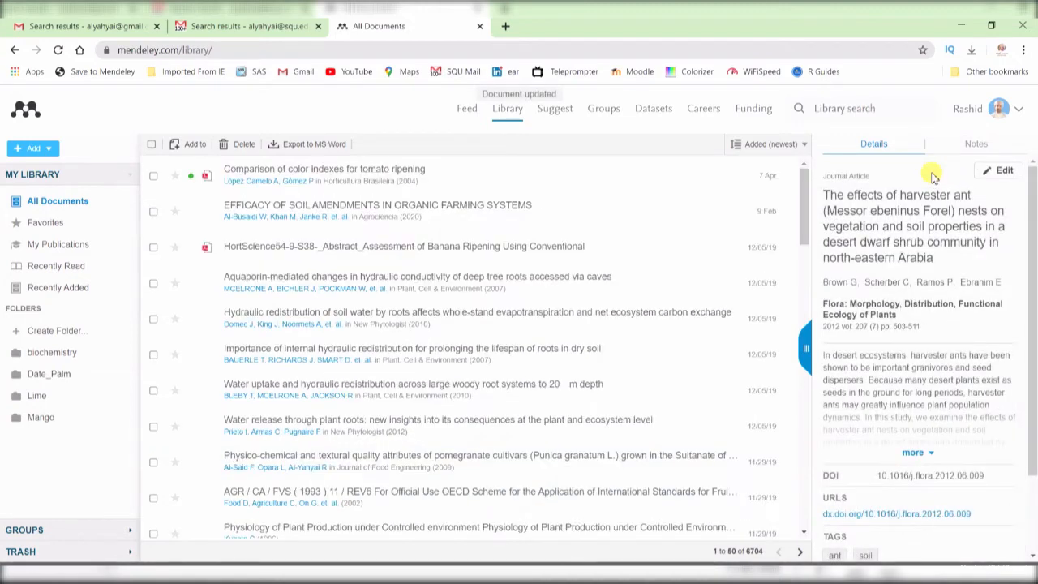
Go to the Mendeley feed page, open the Mendeley Desktop for Windows download, and save Mendeley-Desktop-1.19.4-win32.exe in the Apps folder on D:.
{"action": "scroll", "coordinate": [943, 303], "scroll_direction": "down", "scroll_amount": 2}
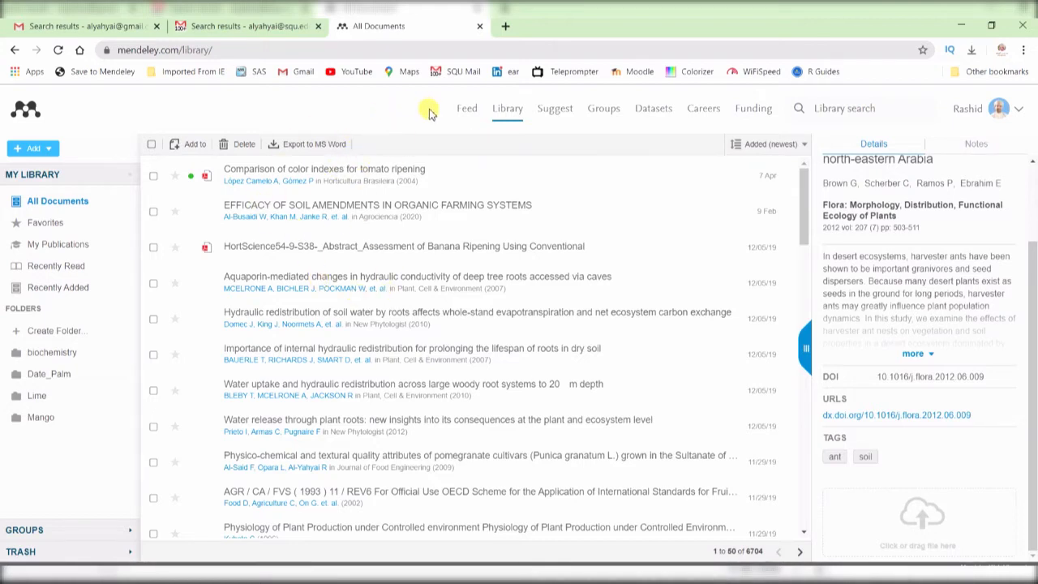
{"action": "left_click", "coordinate": [32, 109]}
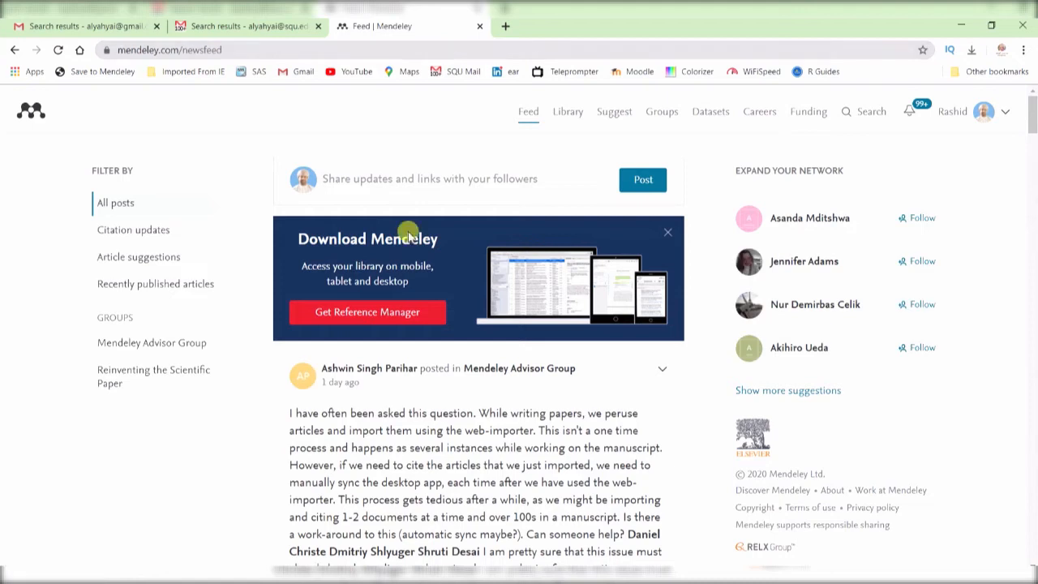
{"action": "left_click", "coordinate": [365, 321]}
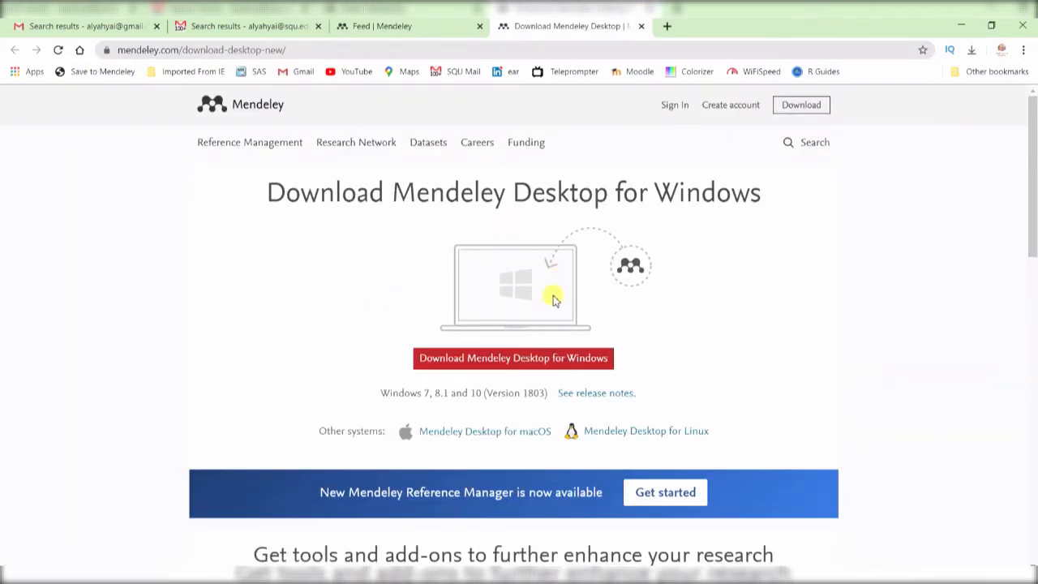
{"action": "left_click", "coordinate": [509, 359]}
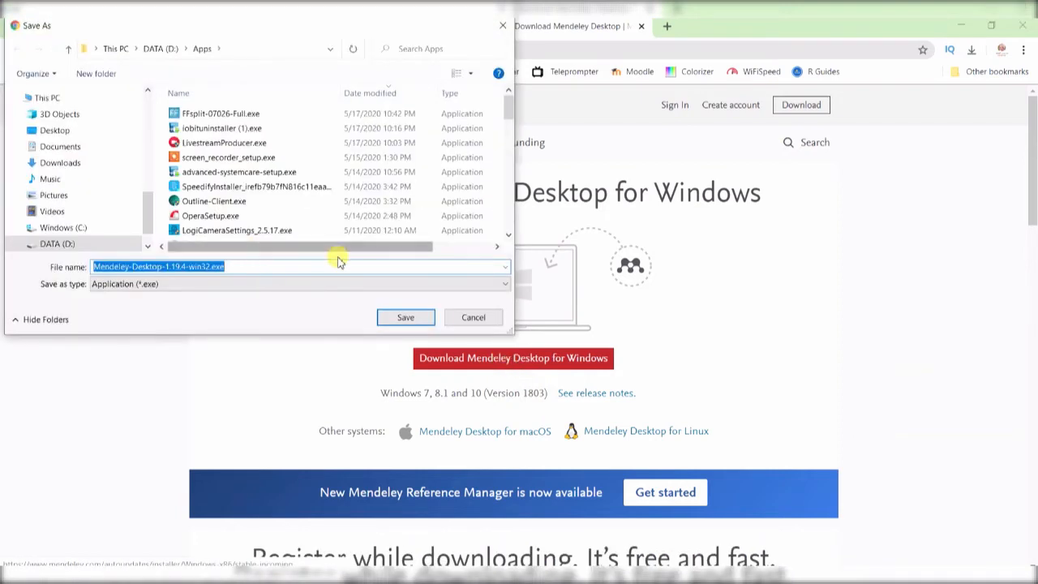
{"action": "left_click", "coordinate": [405, 317]}
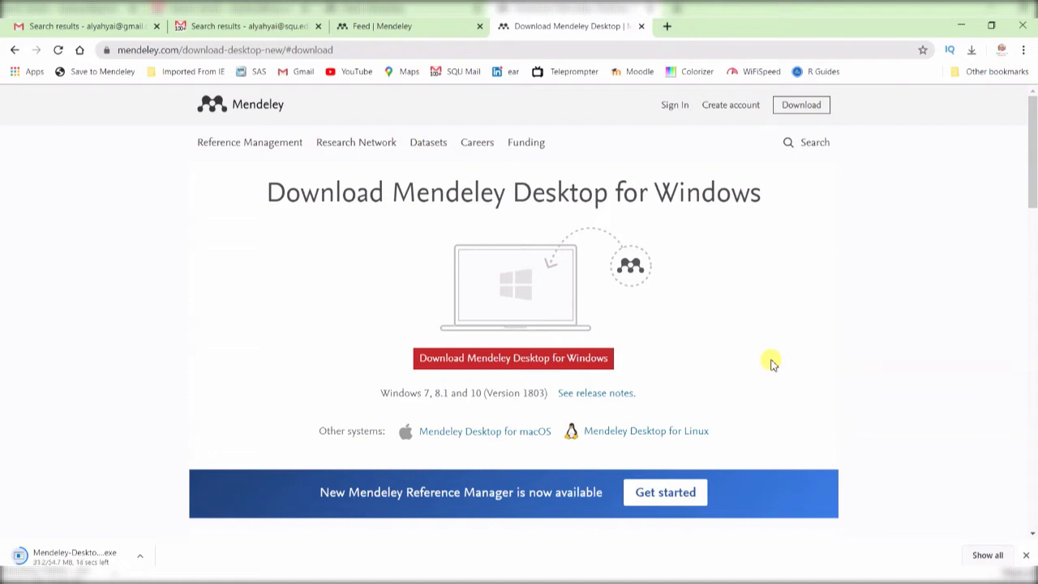
Run the downloaded installer and install Mendeley Desktop in C:\Program Files (x86)\Mendeley Desktop, showing the installation details.
{"action": "left_click", "coordinate": [49, 551]}
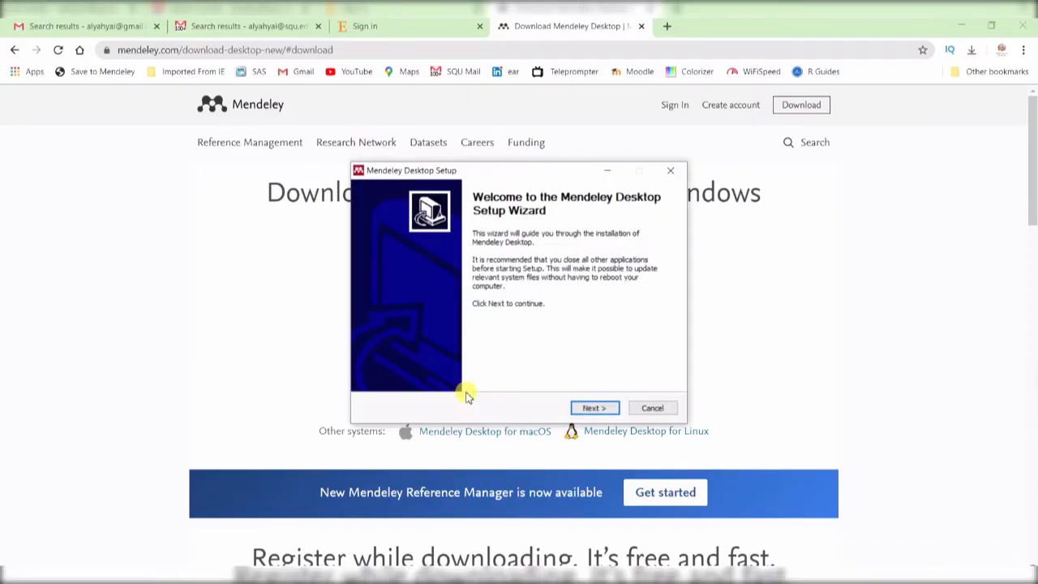
{"action": "left_click", "coordinate": [589, 408]}
{"action": "left_click", "coordinate": [590, 408]}
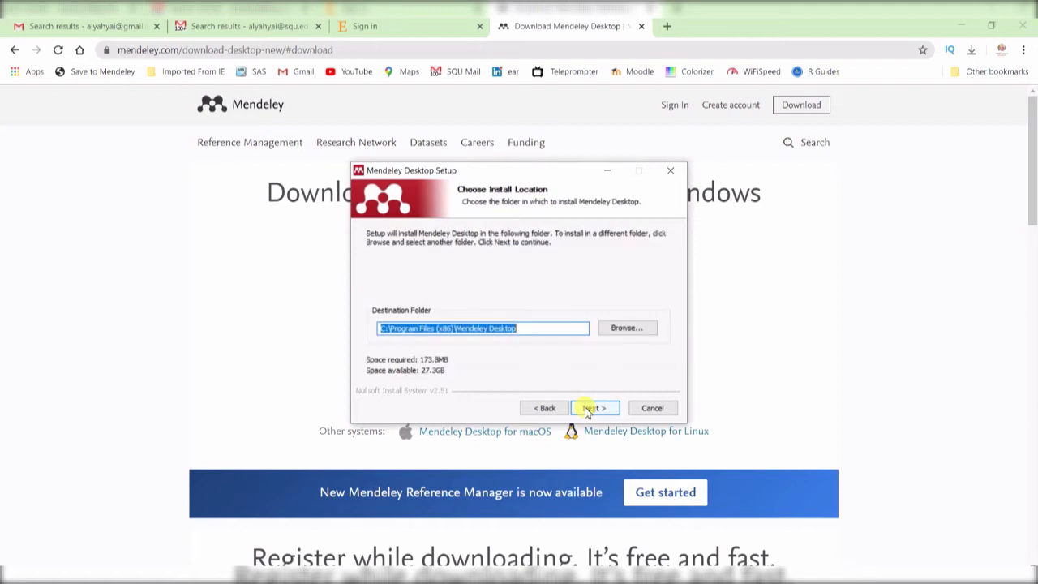
{"action": "left_click", "coordinate": [590, 408]}
{"action": "left_click", "coordinate": [587, 410]}
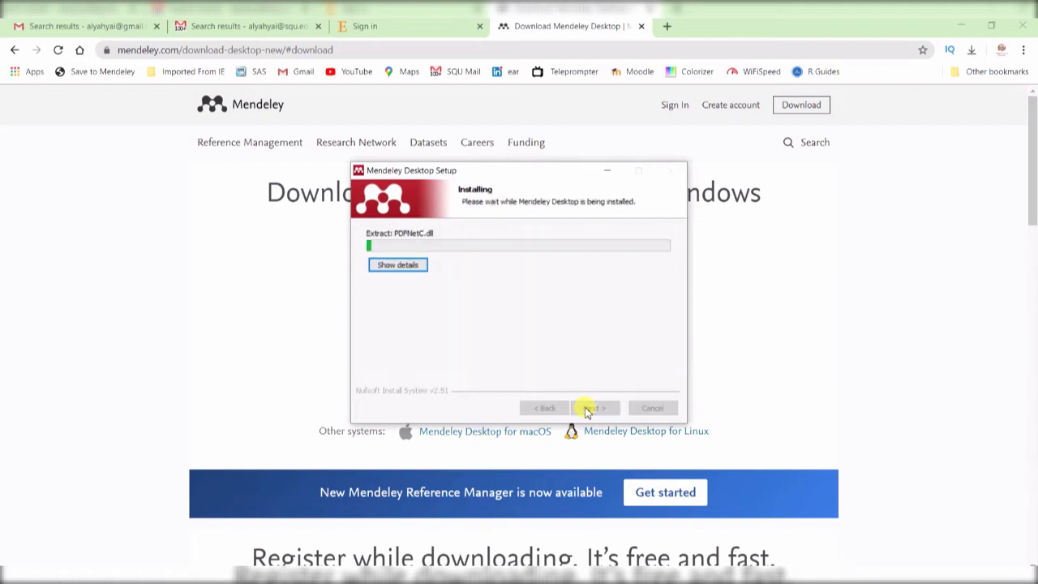
{"action": "left_click", "coordinate": [412, 265]}
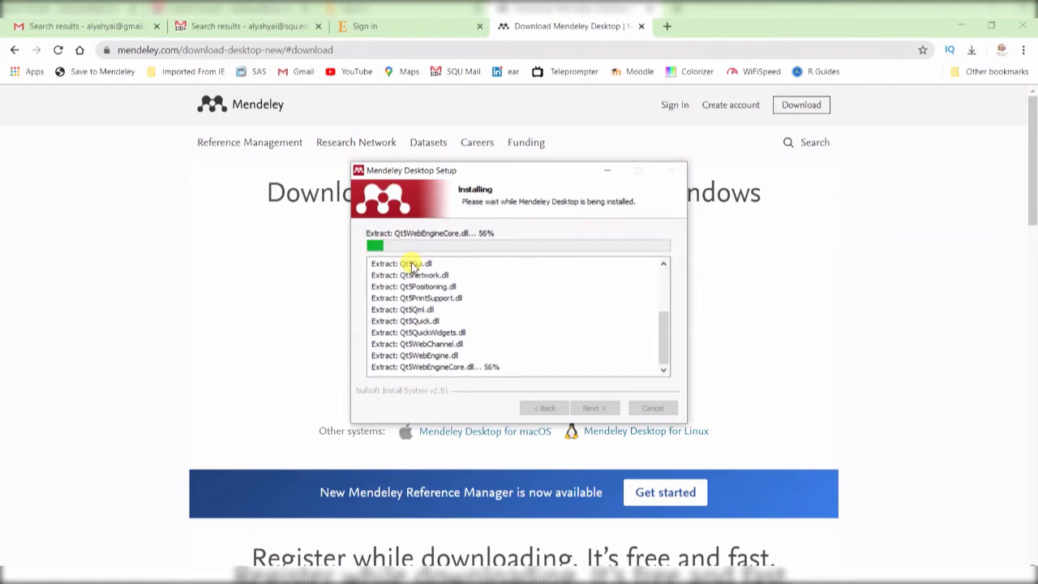
{"action": "left_click", "coordinate": [595, 407]}
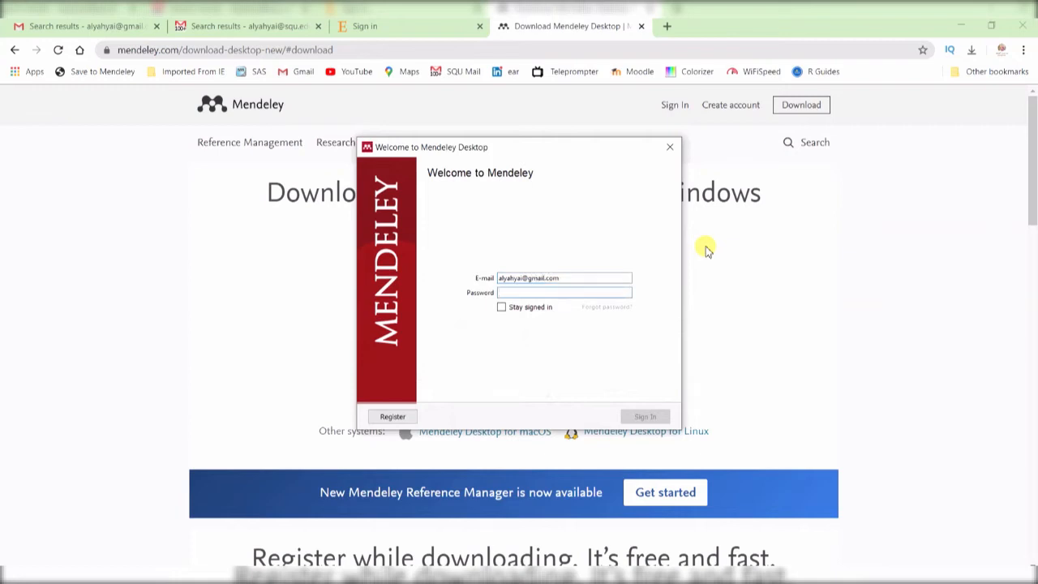
Enter the account password, choose to stay signed in, and sign in to Mendeley Desktop.
{"action": "type", "text": "•"}
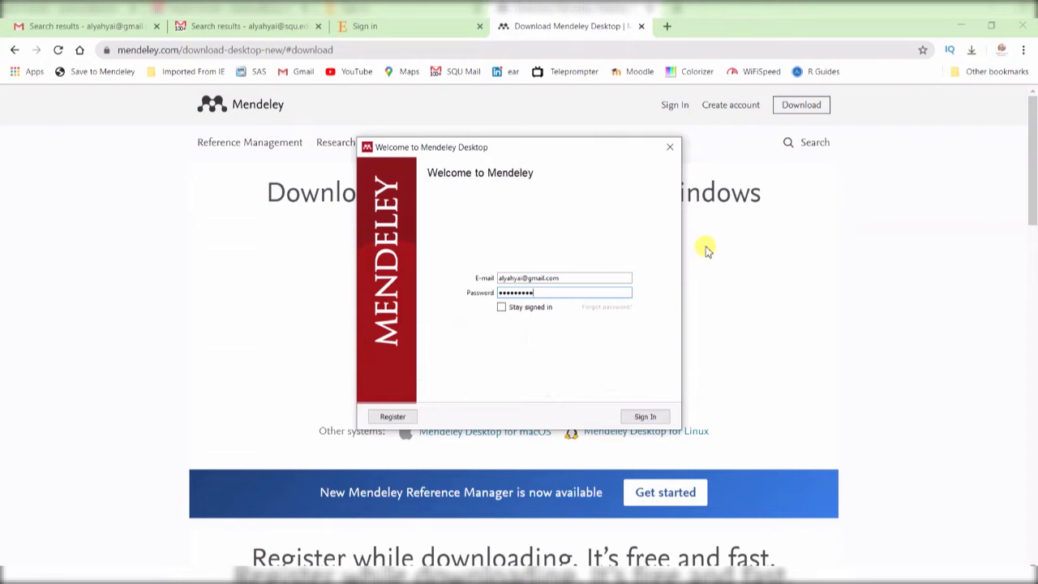
{"action": "left_click", "coordinate": [501, 307]}
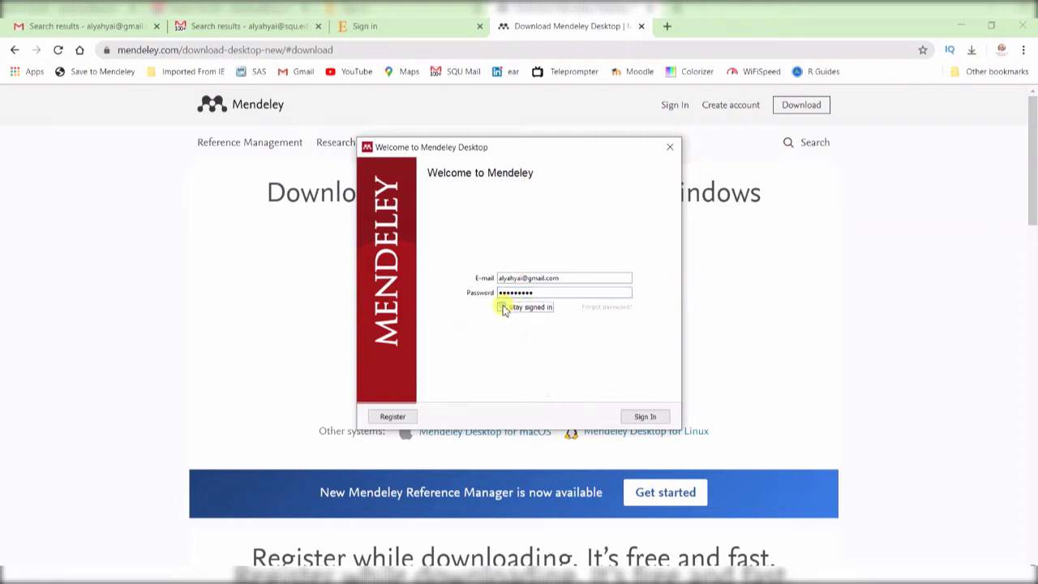
{"action": "left_click", "coordinate": [642, 415]}
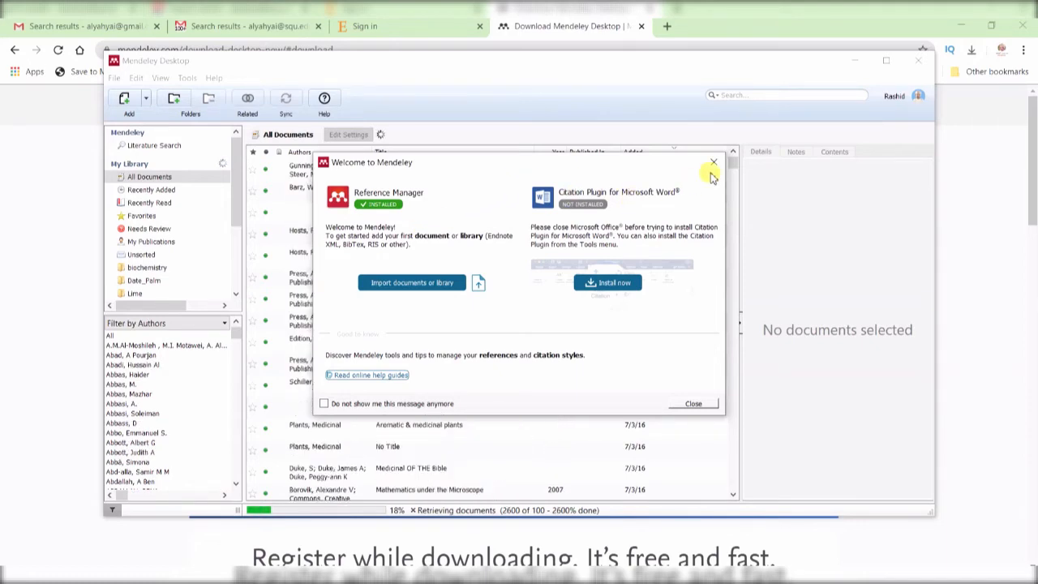
Dismiss the welcome message, go through the three introductory tips to the end, and maximize the Mendeley Desktop window.
{"action": "left_click", "coordinate": [686, 404]}
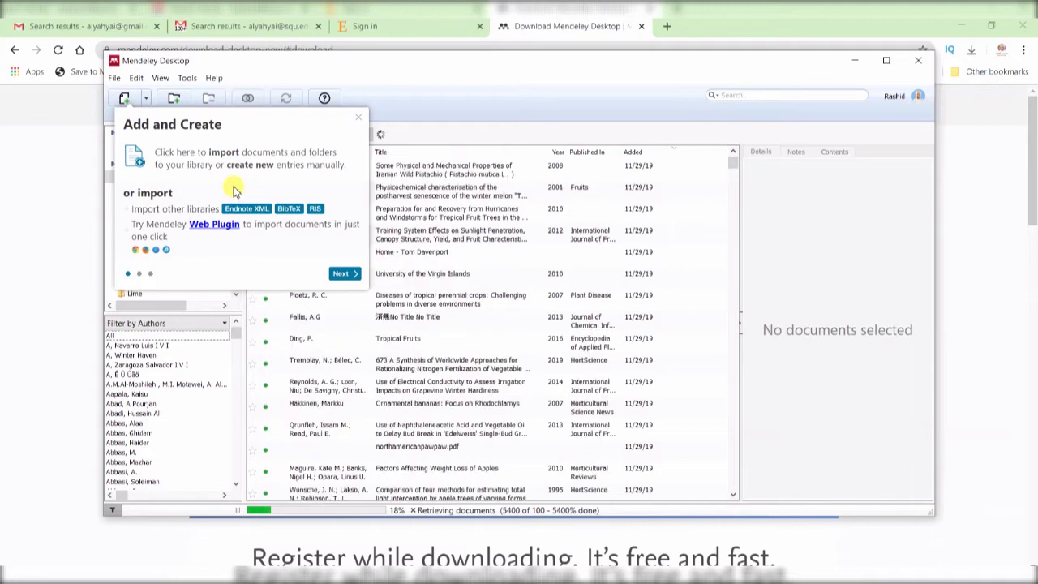
{"action": "left_click", "coordinate": [341, 273]}
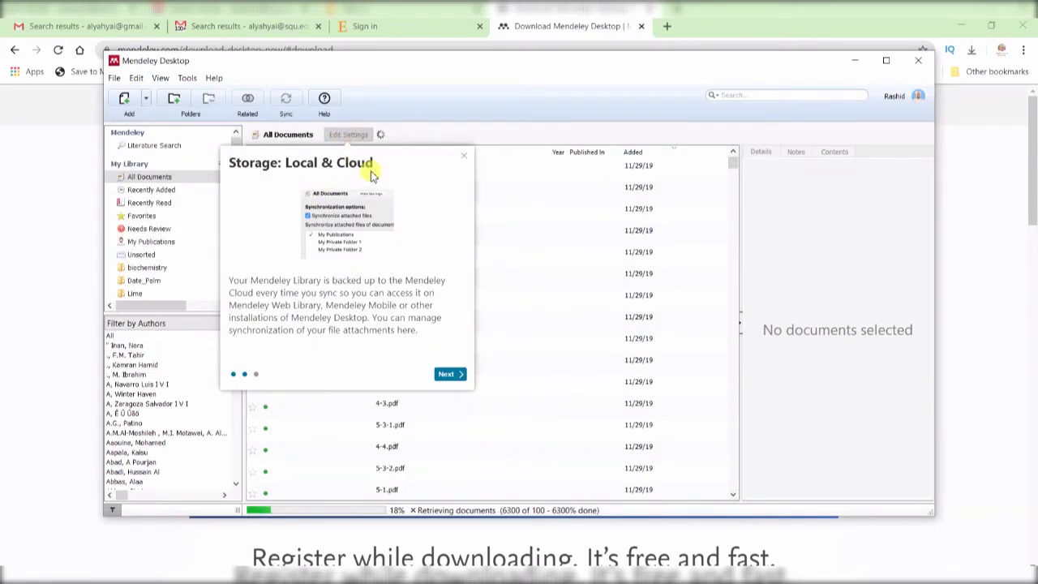
{"action": "left_click", "coordinate": [447, 373]}
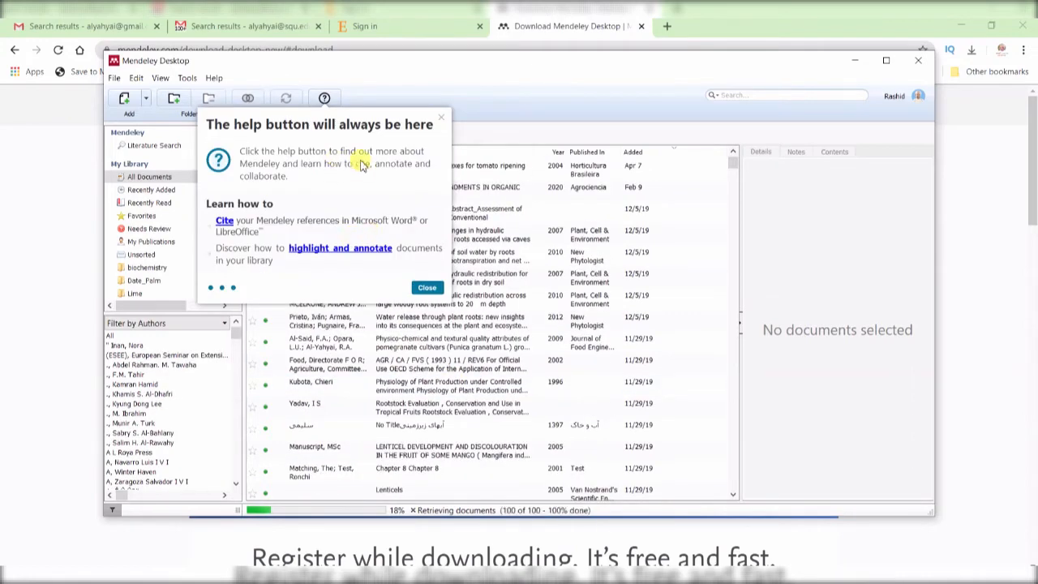
{"action": "left_click", "coordinate": [419, 289]}
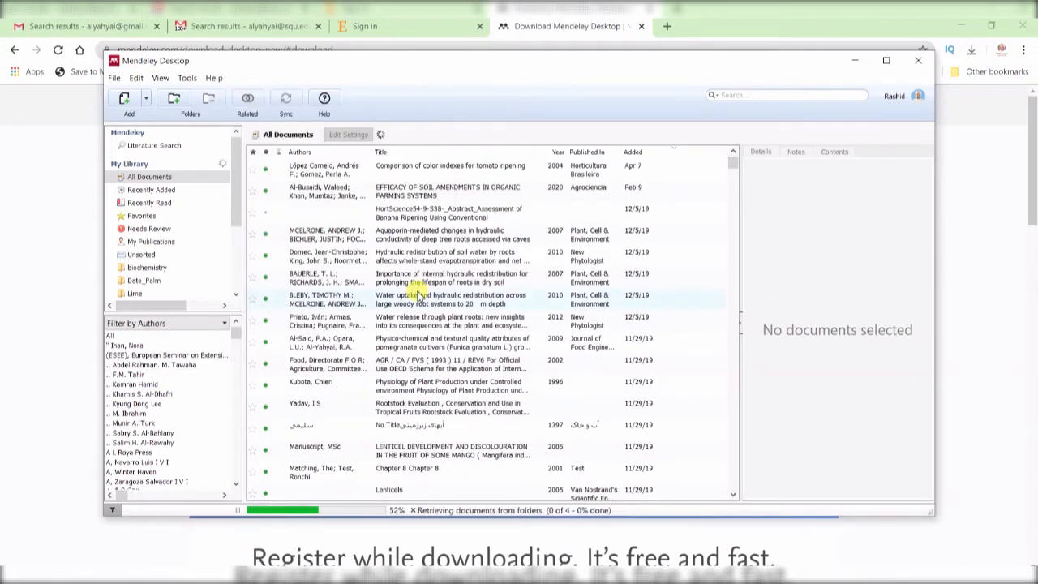
{"action": "left_click", "coordinate": [887, 61]}
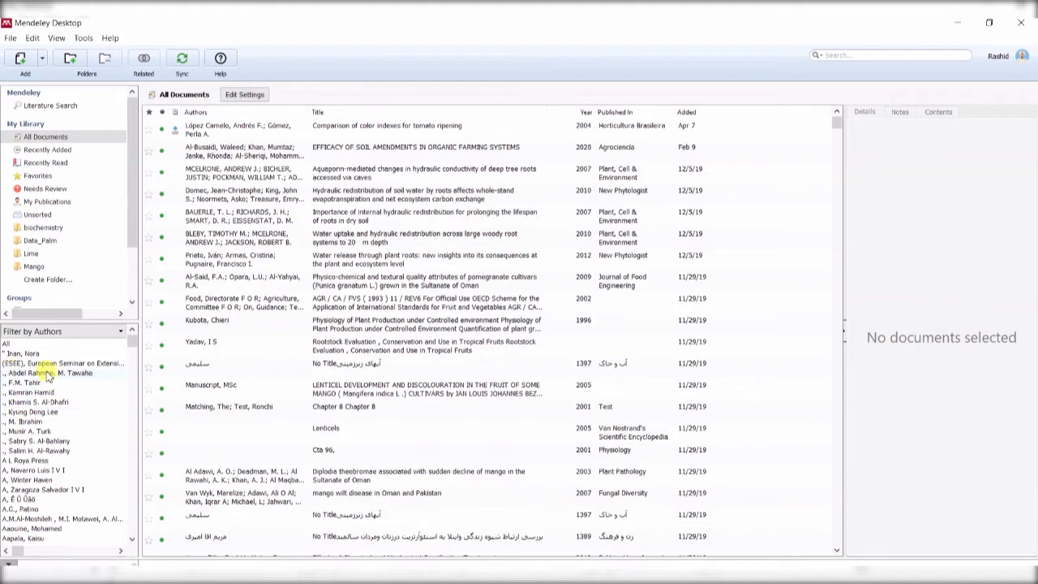
Switch the library filter to My Tags and show the documents tagged "ant".
{"action": "left_click", "coordinate": [104, 334]}
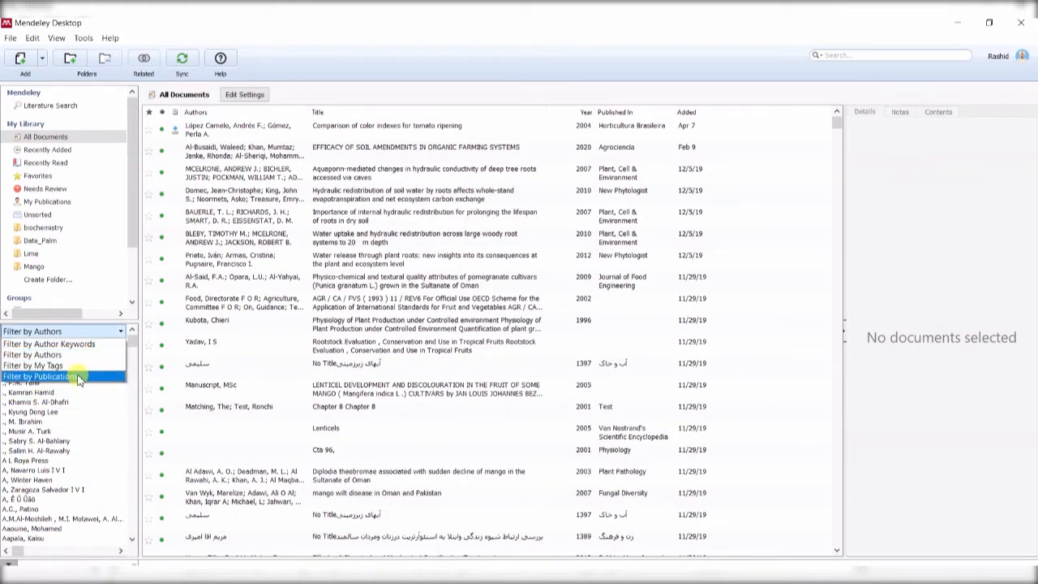
{"action": "left_click", "coordinate": [81, 366]}
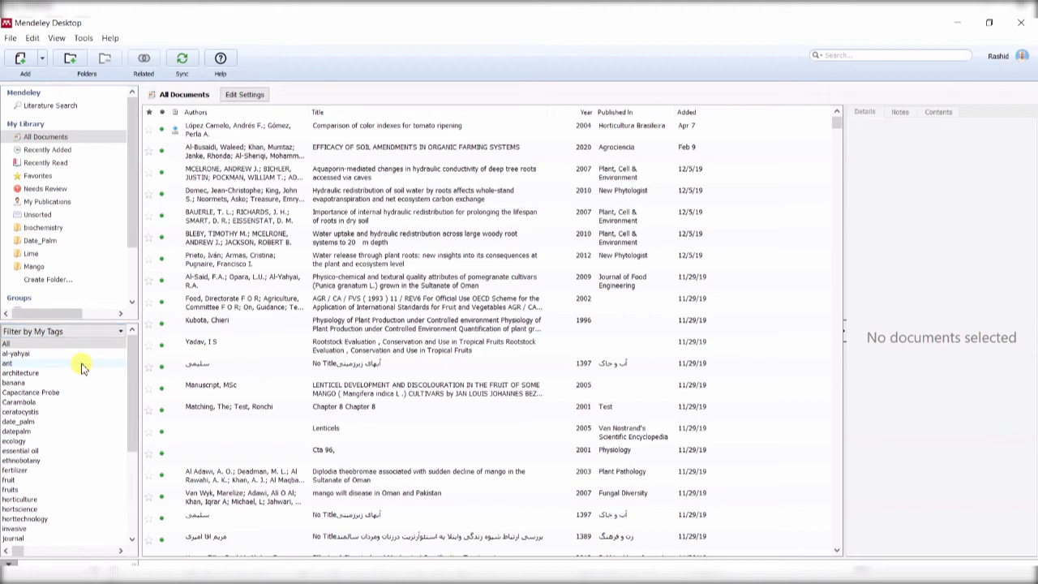
{"action": "left_click", "coordinate": [15, 363]}
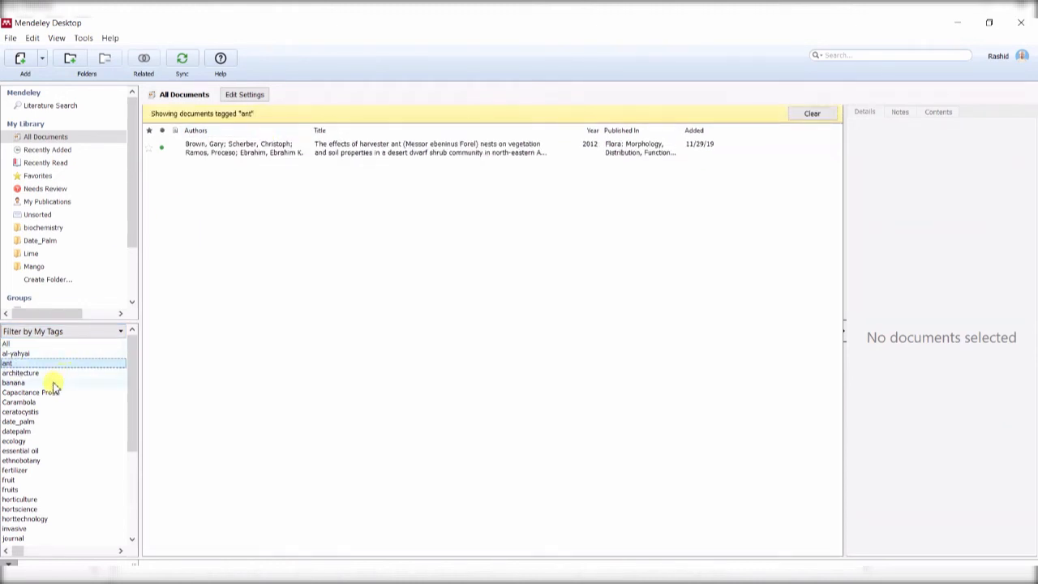
Show in turn the documents tagged "banana", "ecology", "datepalm", "mango" and "postharvest".
{"action": "left_click", "coordinate": [48, 384]}
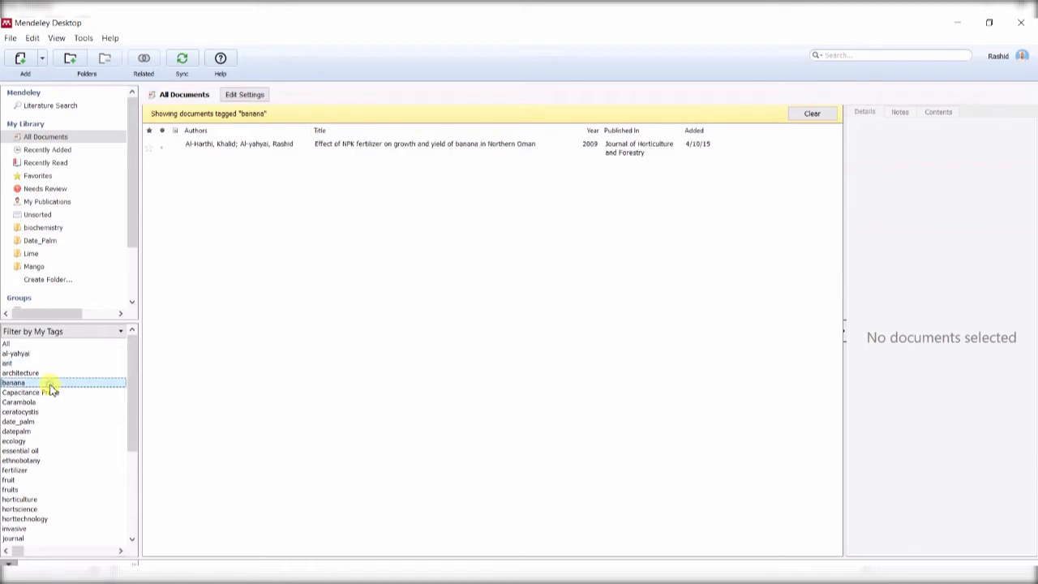
{"action": "left_click", "coordinate": [34, 442]}
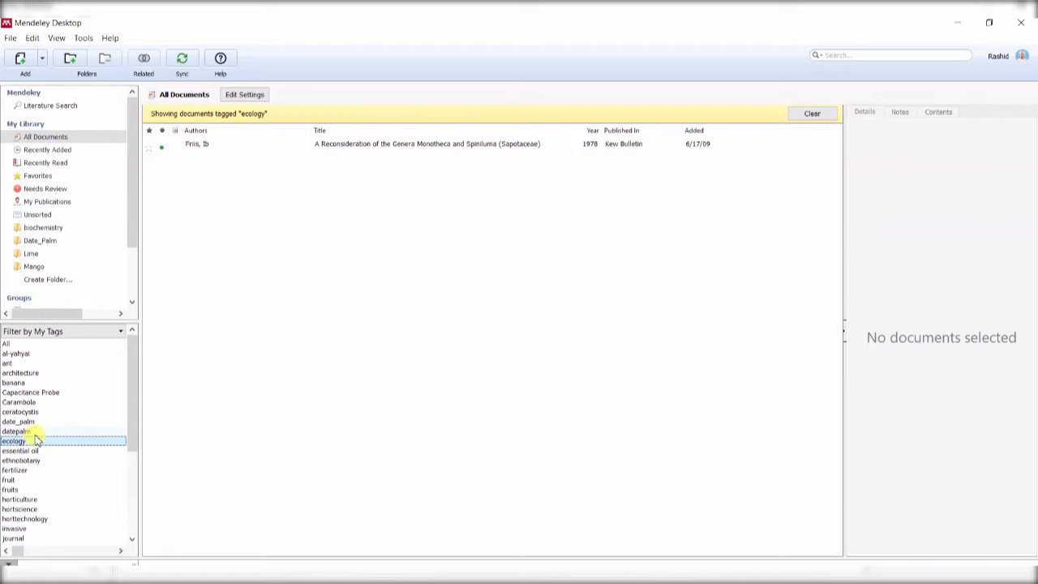
{"action": "left_click", "coordinate": [37, 432]}
{"action": "scroll", "coordinate": [39, 435], "scroll_direction": "down", "scroll_amount": 5}
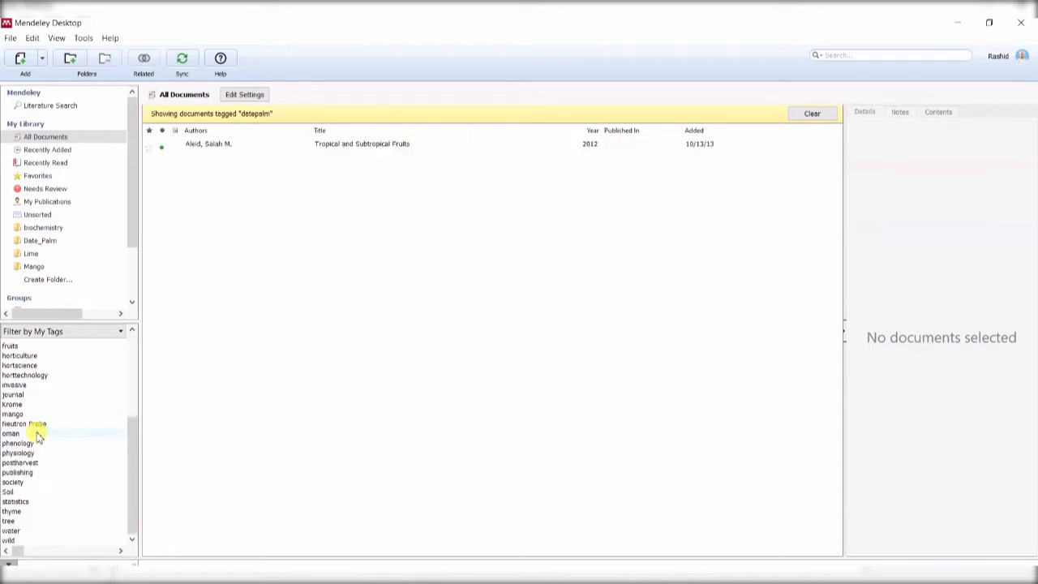
{"action": "left_click", "coordinate": [29, 416]}
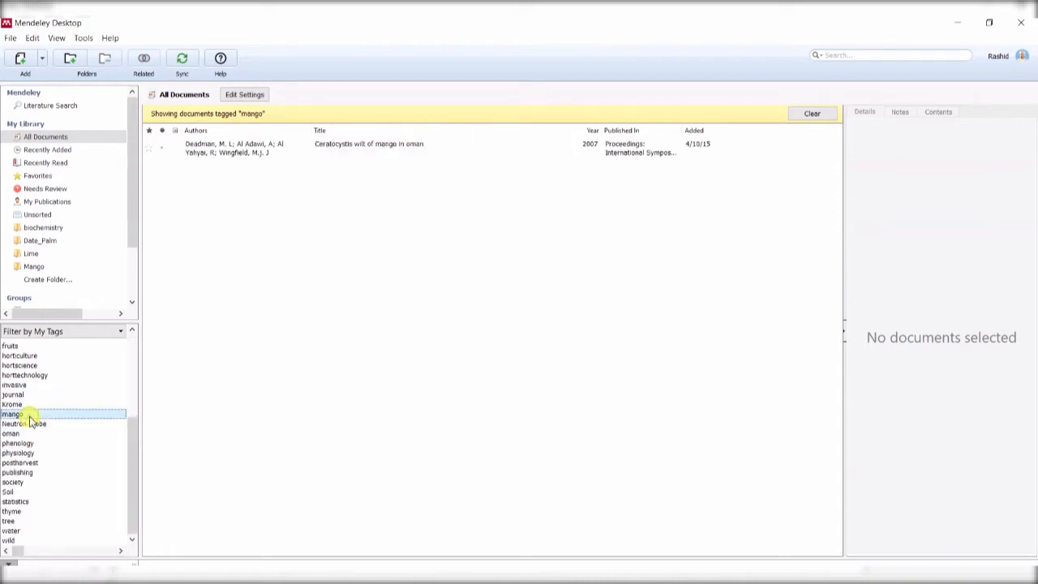
{"action": "left_click", "coordinate": [26, 463]}
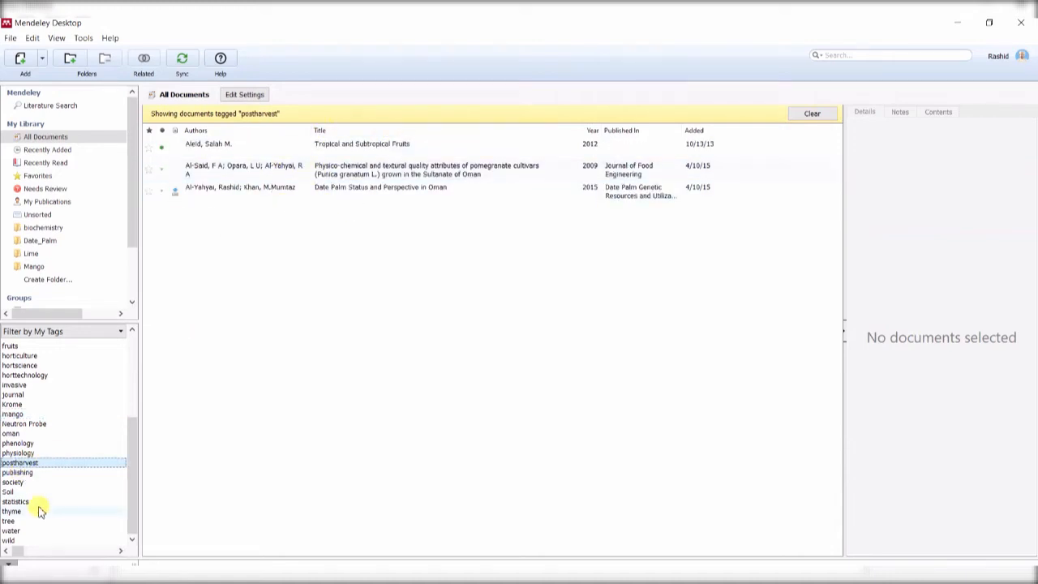
Switch the library filter to Authors and synchronize the library.
{"action": "left_click", "coordinate": [120, 331]}
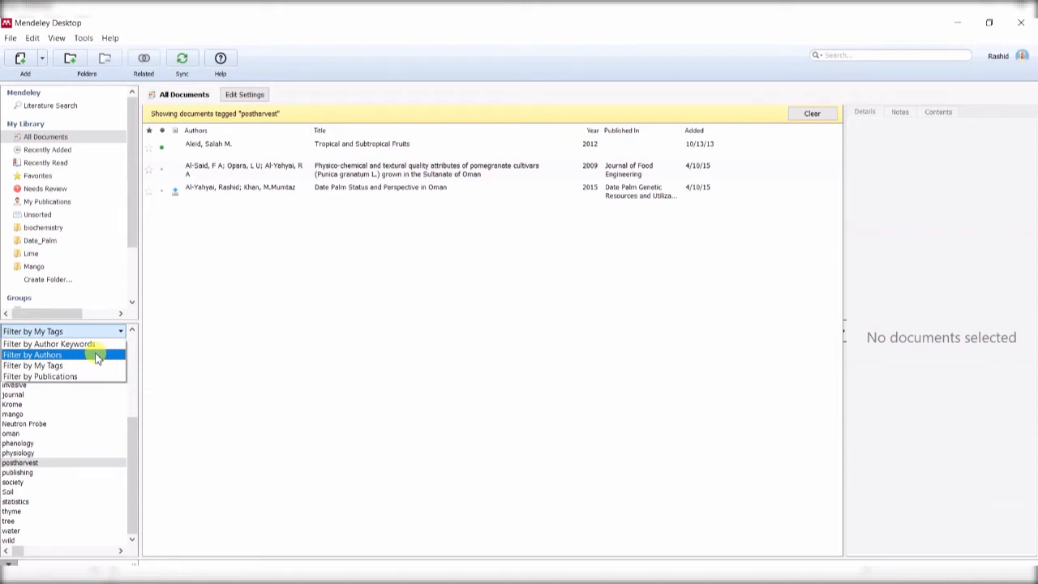
{"action": "left_click", "coordinate": [96, 355]}
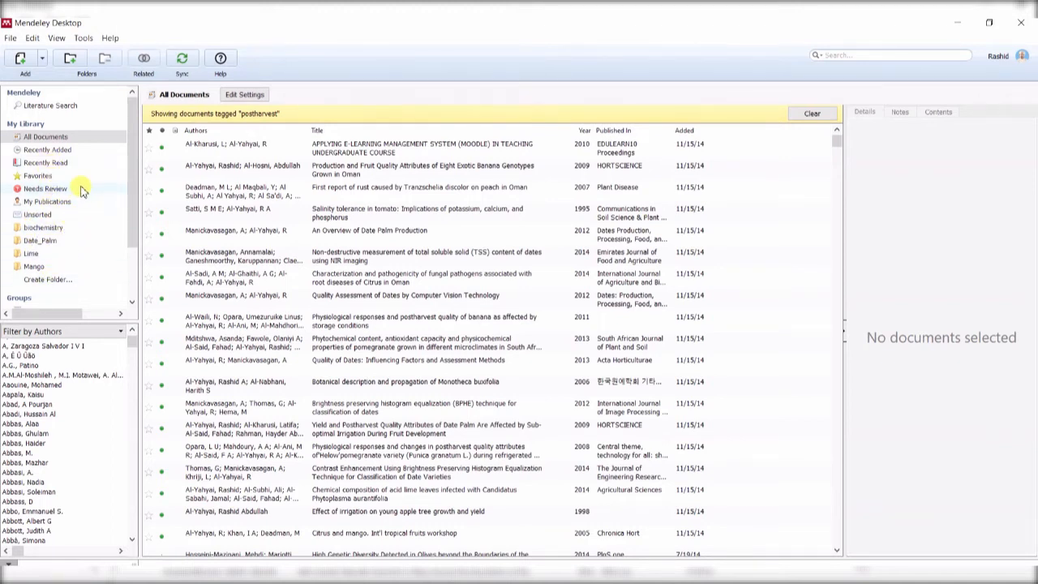
{"action": "left_click", "coordinate": [183, 59]}
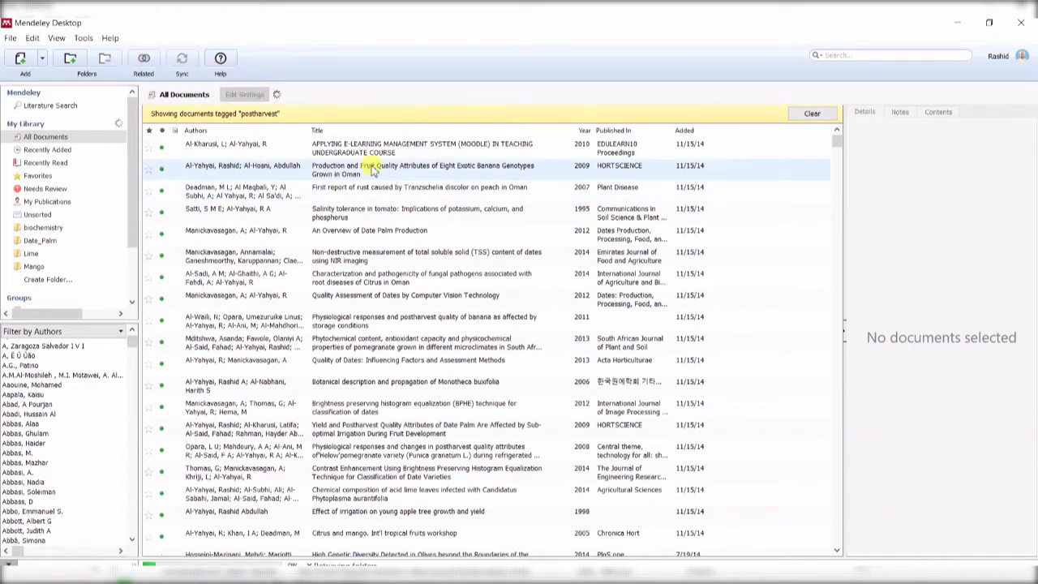
Select the article on applying an e-learning management system (Moodle) and examine its notes and all of its details fields.
{"action": "left_click", "coordinate": [395, 154]}
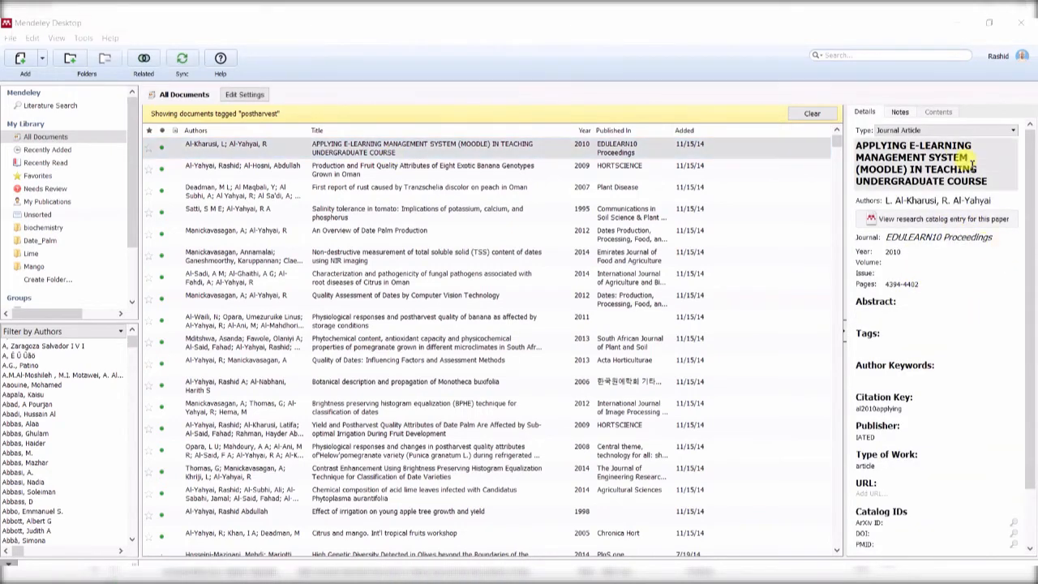
{"action": "key", "text": "super+s"}
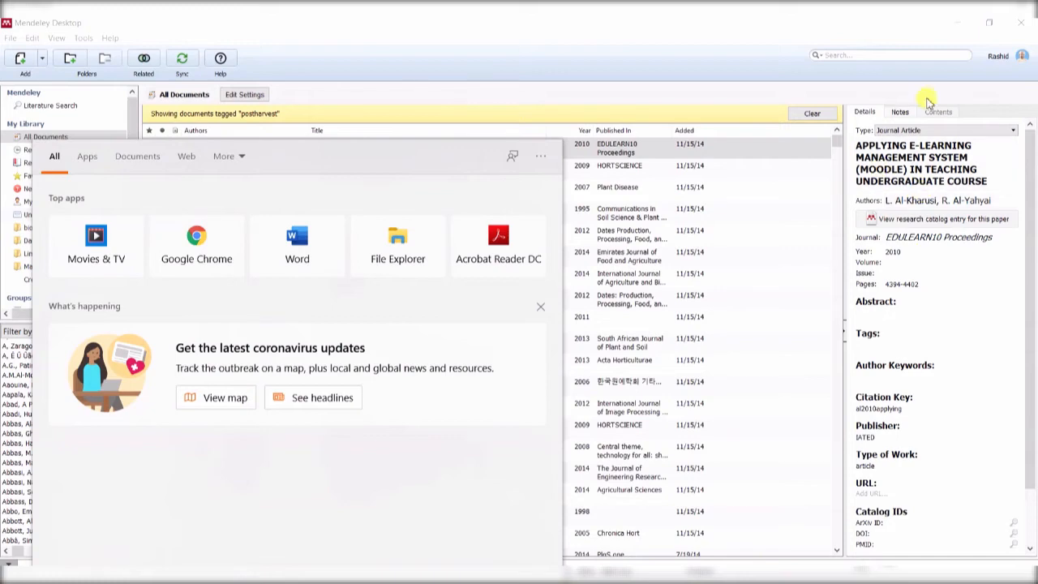
{"action": "left_click", "coordinate": [916, 110]}
{"action": "left_click", "coordinate": [913, 109]}
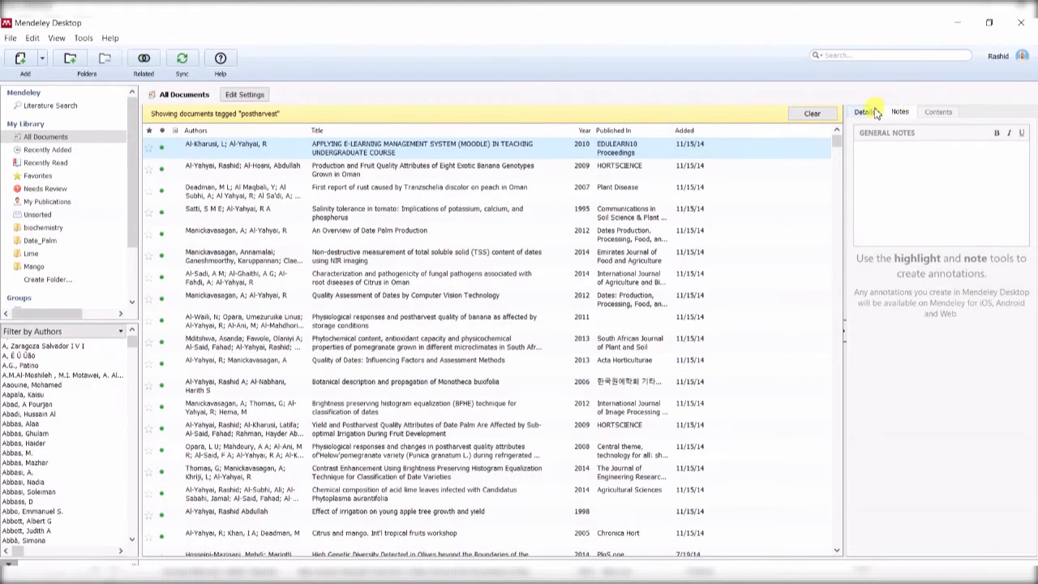
{"action": "left_click", "coordinate": [874, 112]}
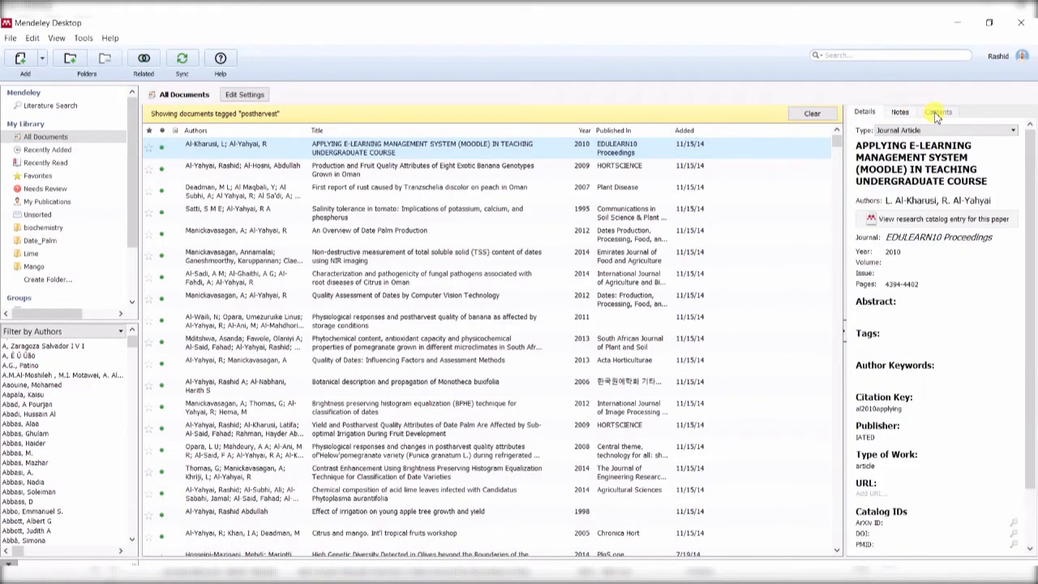
{"action": "scroll", "coordinate": [947, 253], "scroll_direction": "down", "scroll_amount": 2}
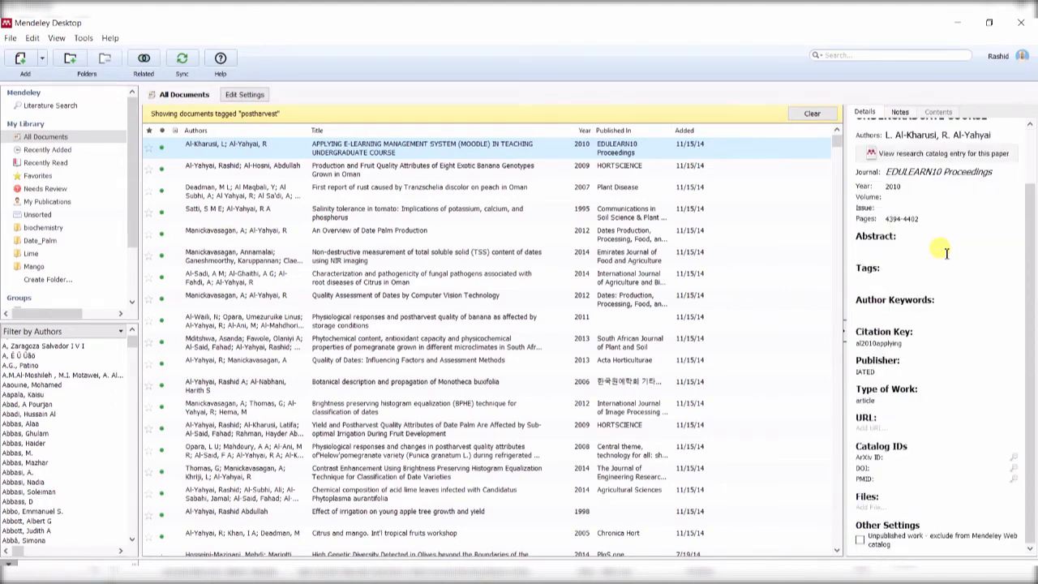
{"action": "scroll", "coordinate": [946, 252], "scroll_direction": "up", "scroll_amount": 2}
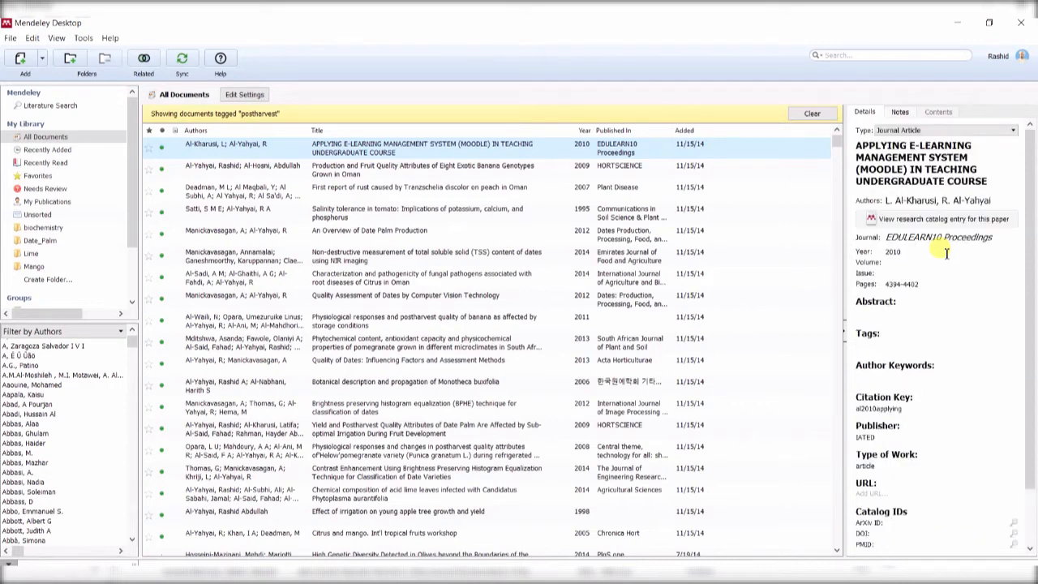
Examine the remaining details of the Moodle article, and those of the article on eight exotic banana genotypes grown in Oman.
{"action": "scroll", "coordinate": [946, 253], "scroll_direction": "down", "scroll_amount": 2}
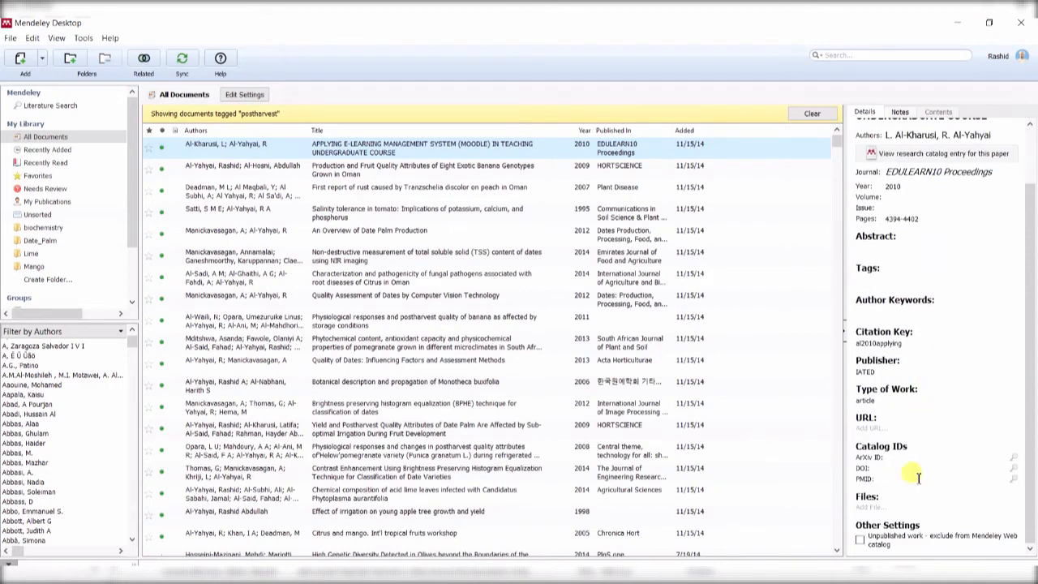
{"action": "scroll", "coordinate": [949, 326], "scroll_direction": "up", "scroll_amount": 2}
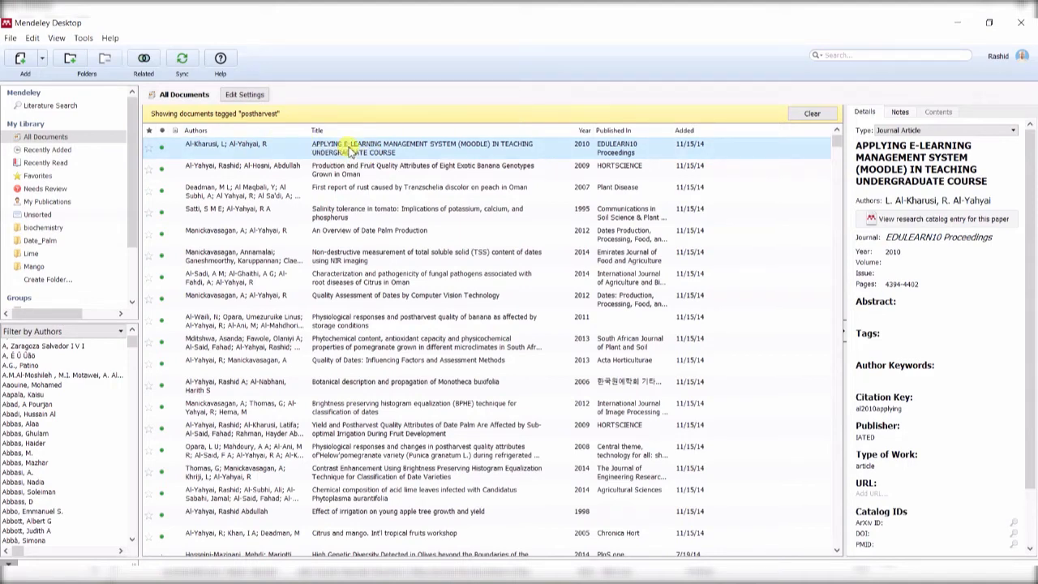
{"action": "left_click", "coordinate": [361, 172]}
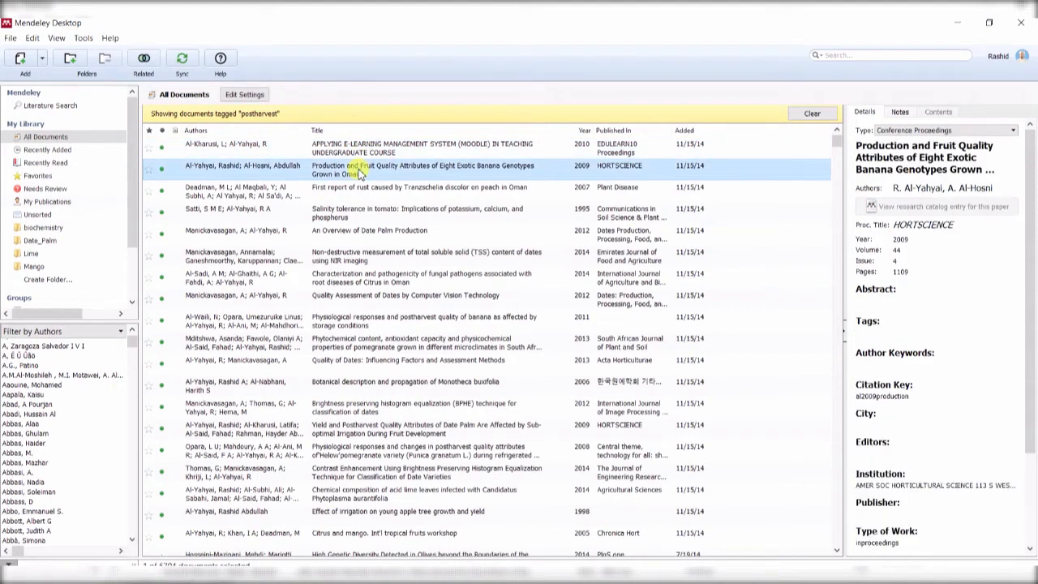
{"action": "scroll", "coordinate": [910, 300], "scroll_direction": "down", "scroll_amount": 3}
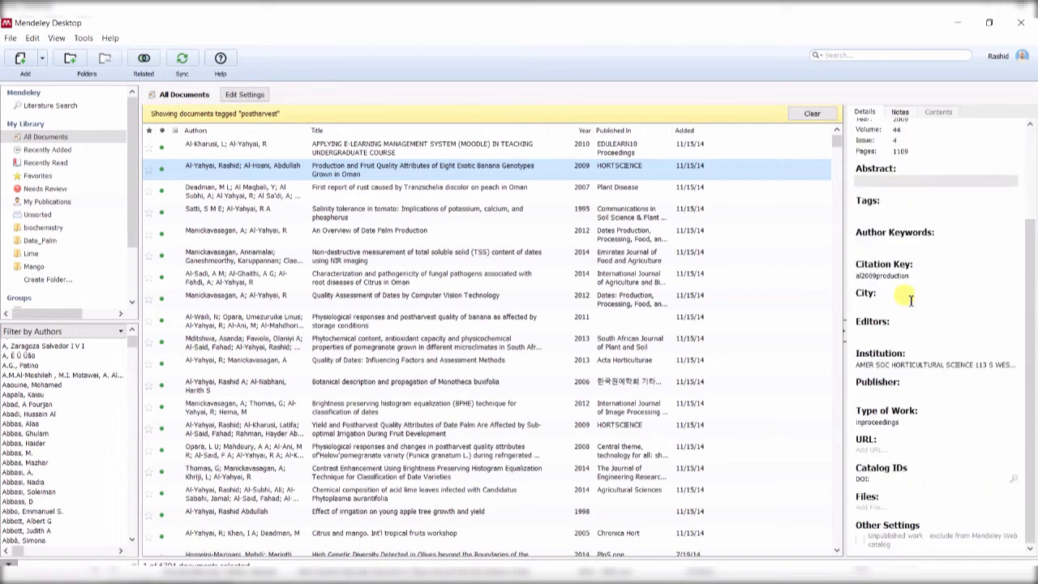
{"action": "scroll", "coordinate": [910, 300], "scroll_direction": "up", "scroll_amount": 3}
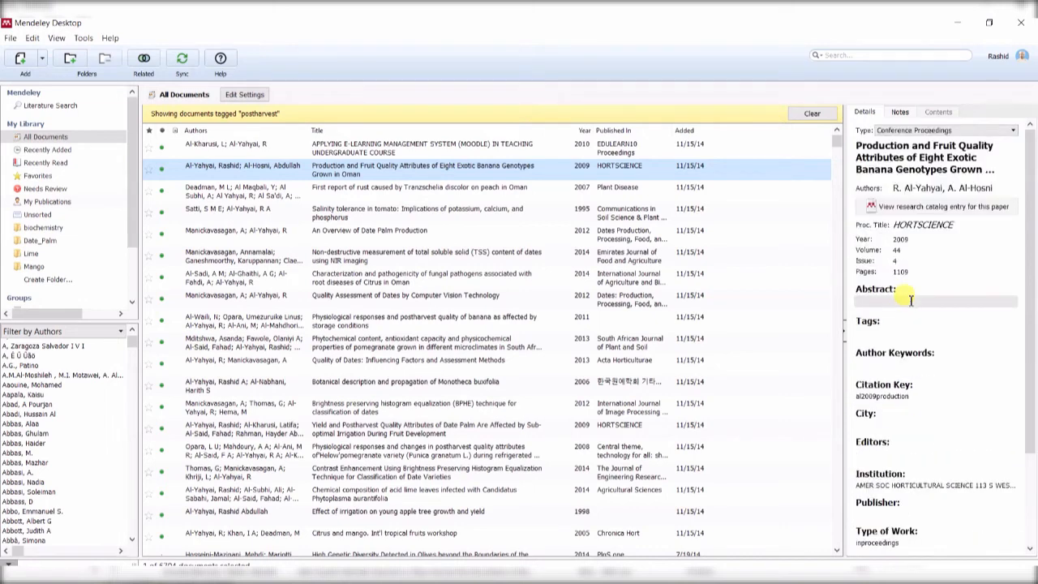
Install the Mendeley citation plugin for Microsoft Word and dismiss the confirmation.
{"action": "left_click", "coordinate": [84, 39]}
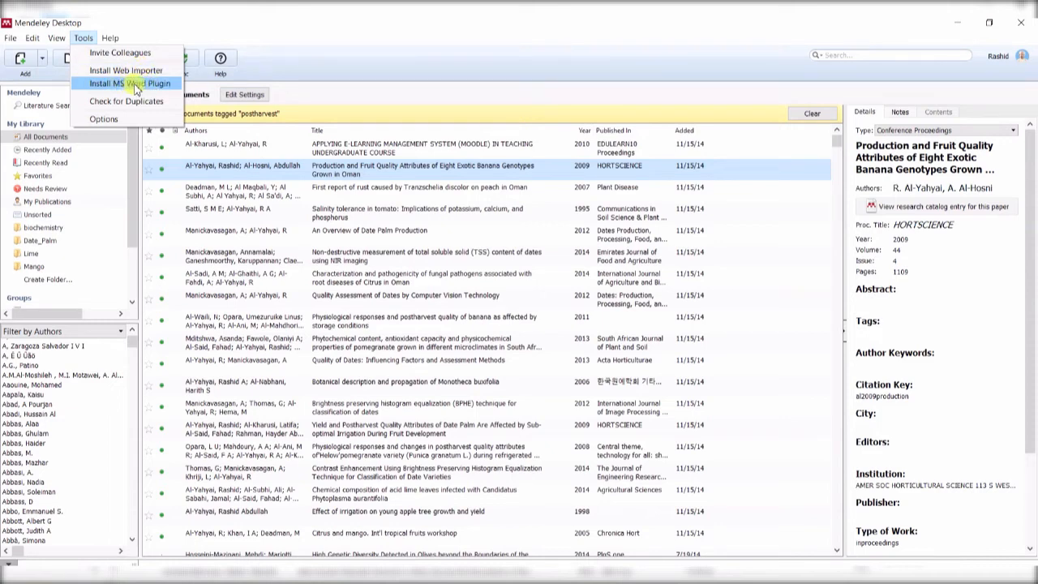
{"action": "left_click", "coordinate": [165, 84]}
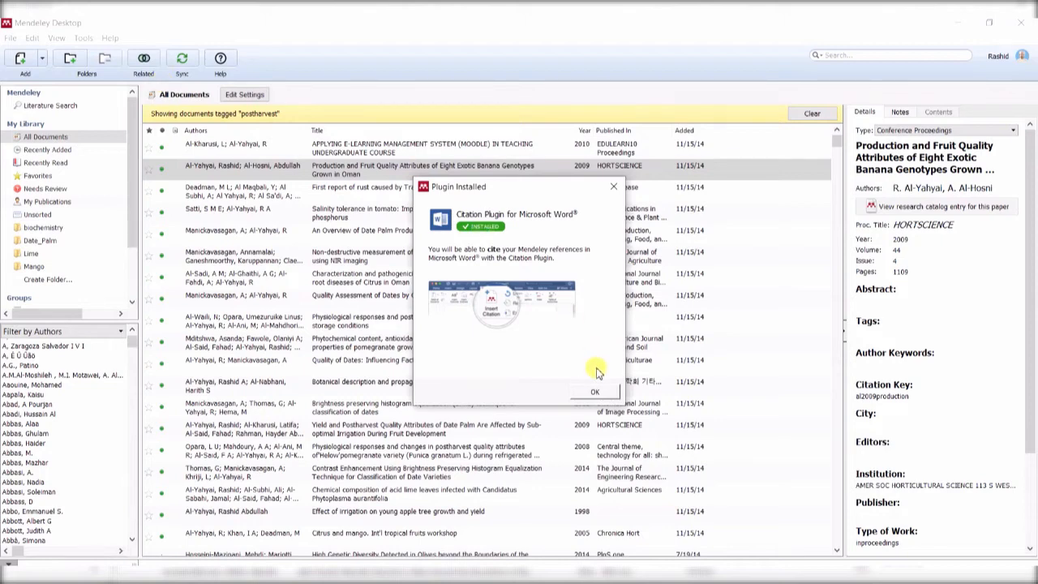
{"action": "left_click", "coordinate": [592, 393]}
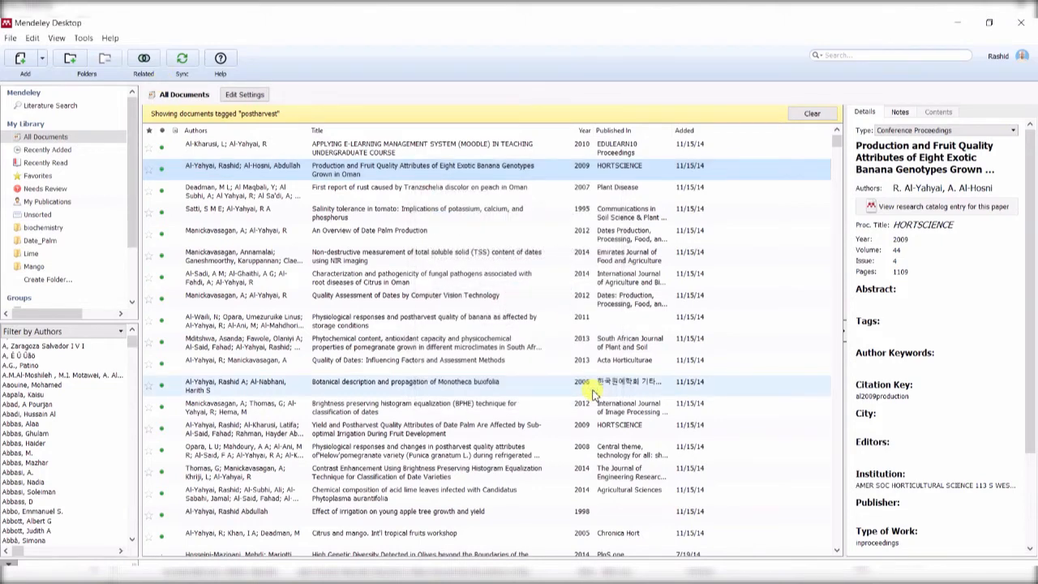
Switch to the browser and examine the Web Importer and Citation Plugin add-ons on the Mendeley Desktop download page.
{"action": "left_click", "coordinate": [957, 26]}
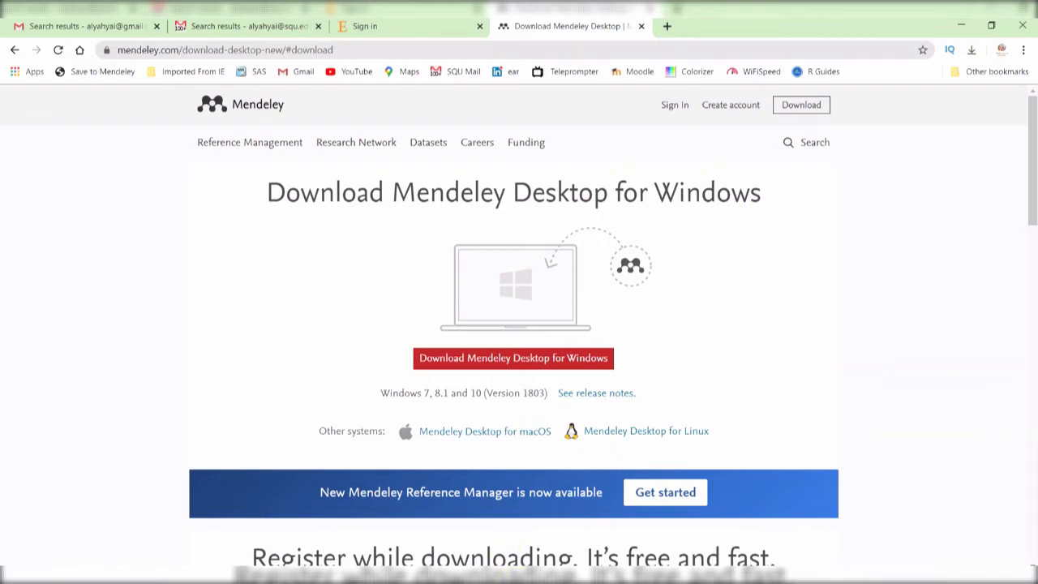
{"action": "left_click", "coordinate": [480, 581]}
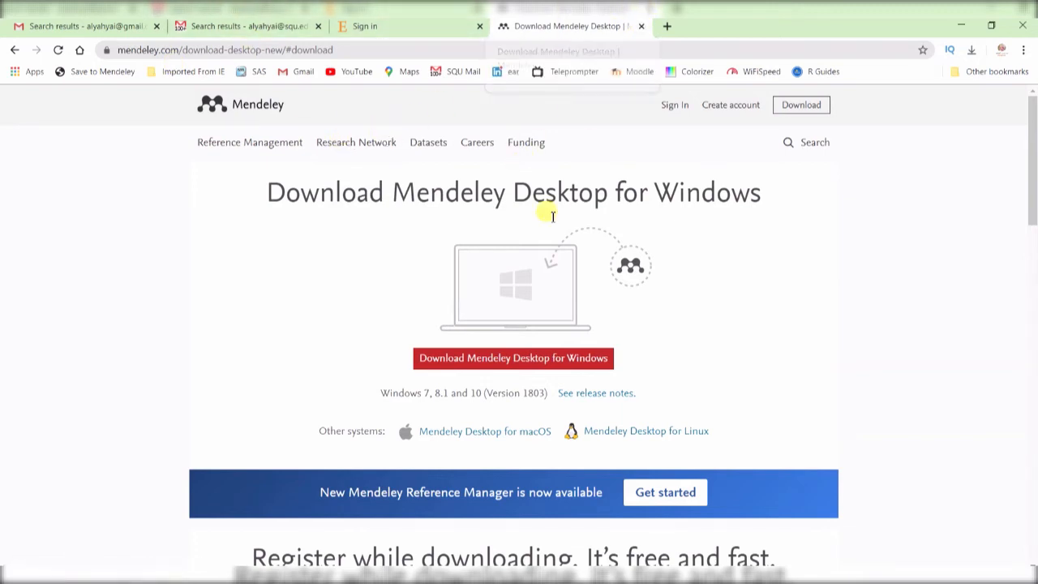
{"action": "scroll", "coordinate": [545, 240], "scroll_direction": "down", "scroll_amount": 2}
{"action": "scroll", "coordinate": [545, 240], "scroll_direction": "down", "scroll_amount": 3}
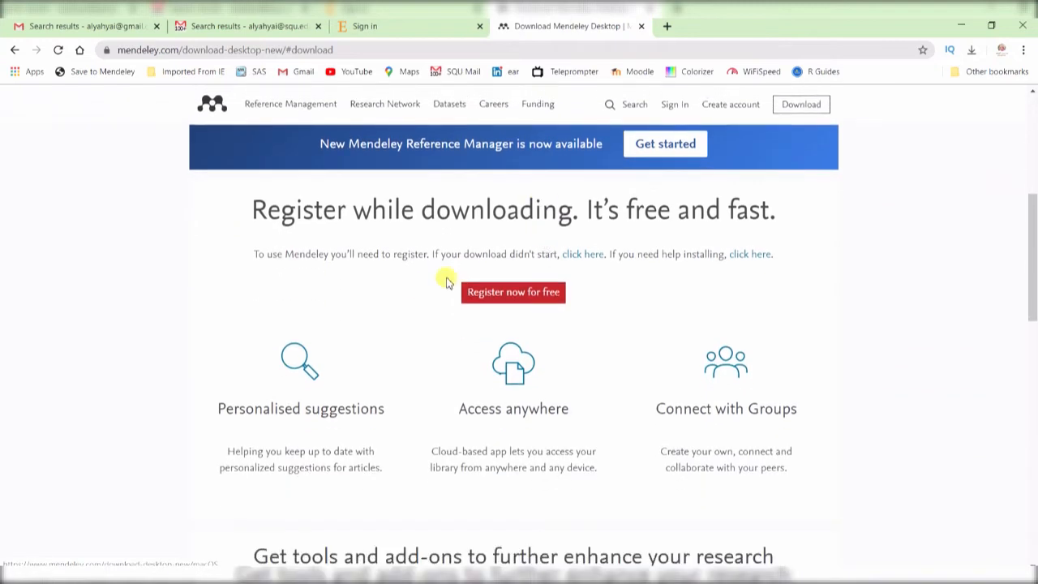
{"action": "scroll", "coordinate": [378, 306], "scroll_direction": "down", "scroll_amount": 3}
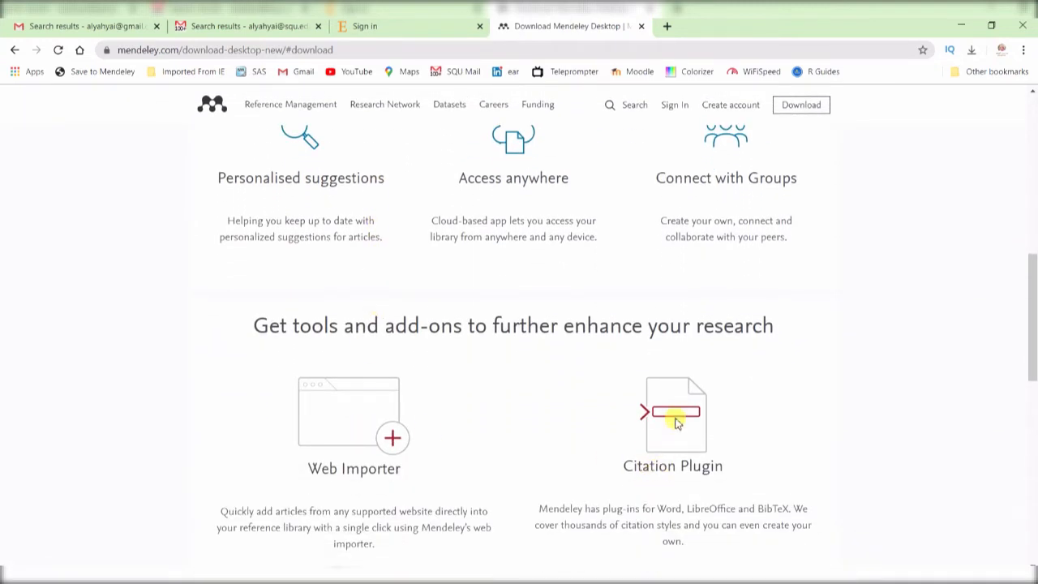
{"action": "scroll", "coordinate": [677, 422], "scroll_direction": "down", "scroll_amount": 1}
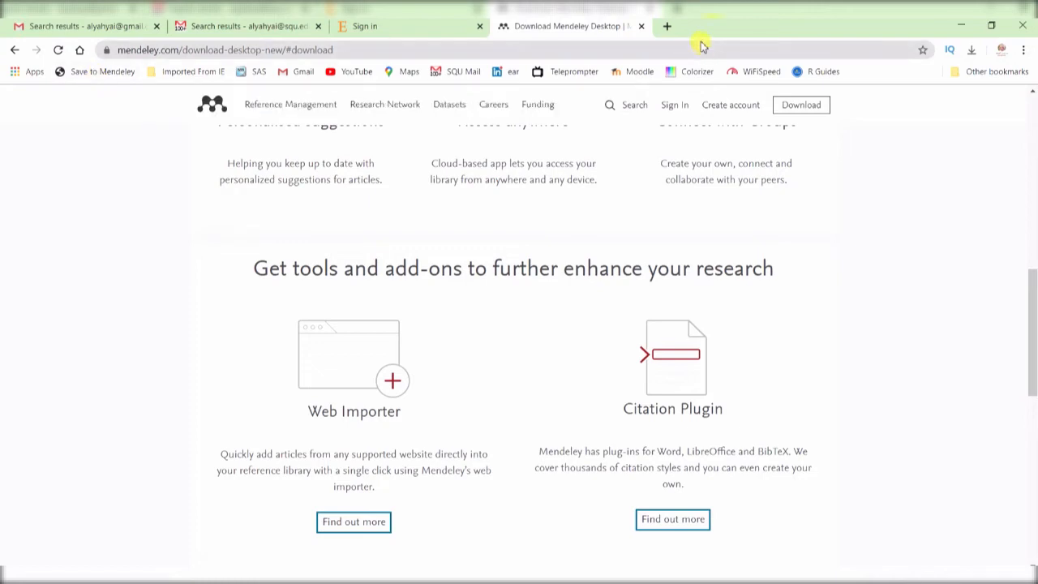
Search Google in a new browser tab for the author's surname followed by "date palm salinity".
{"action": "left_click", "coordinate": [668, 28]}
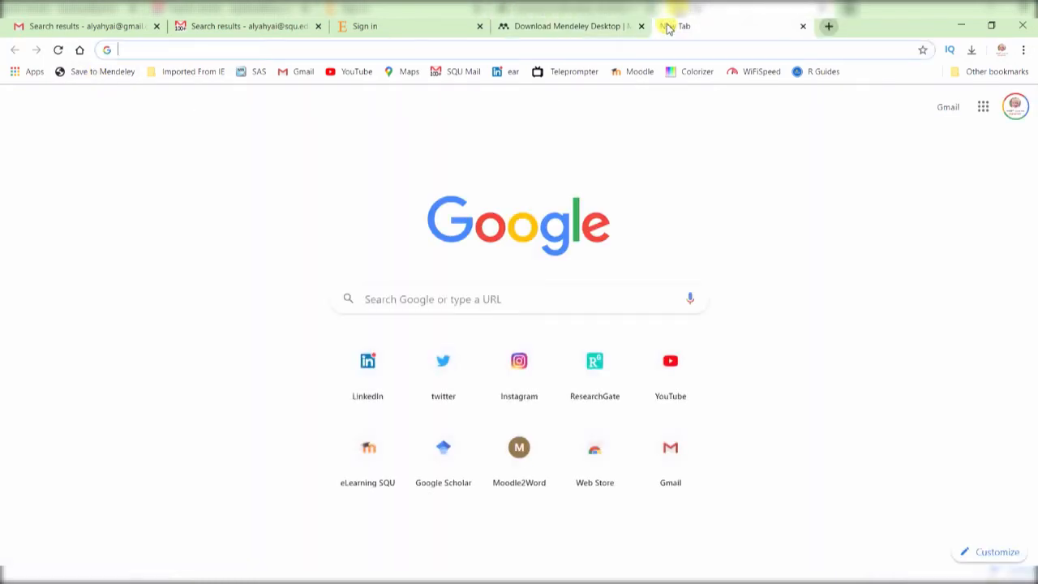
{"action": "type", "text": "al-yahyai"}
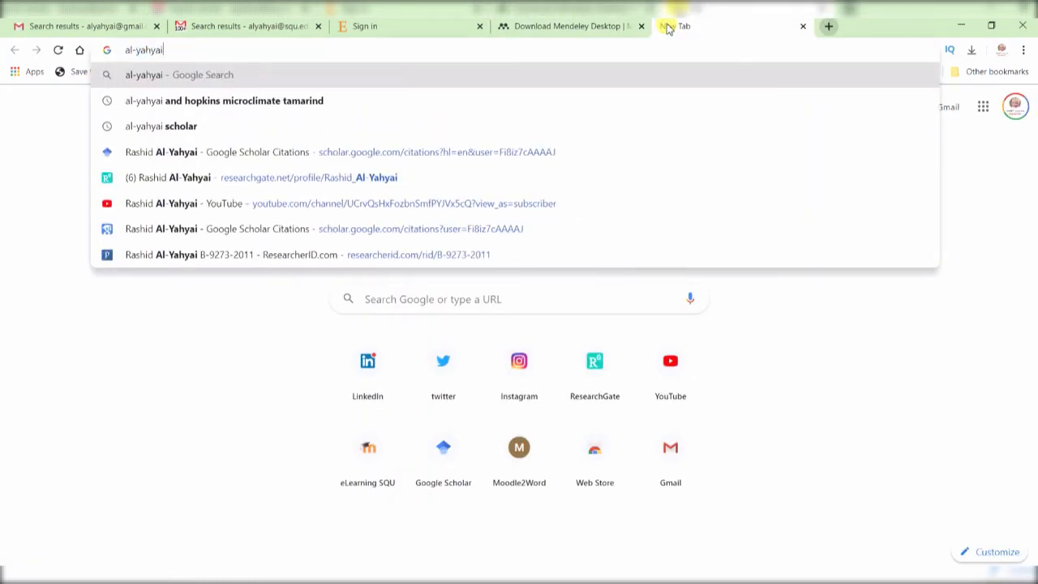
{"action": "type", "text": " date"}
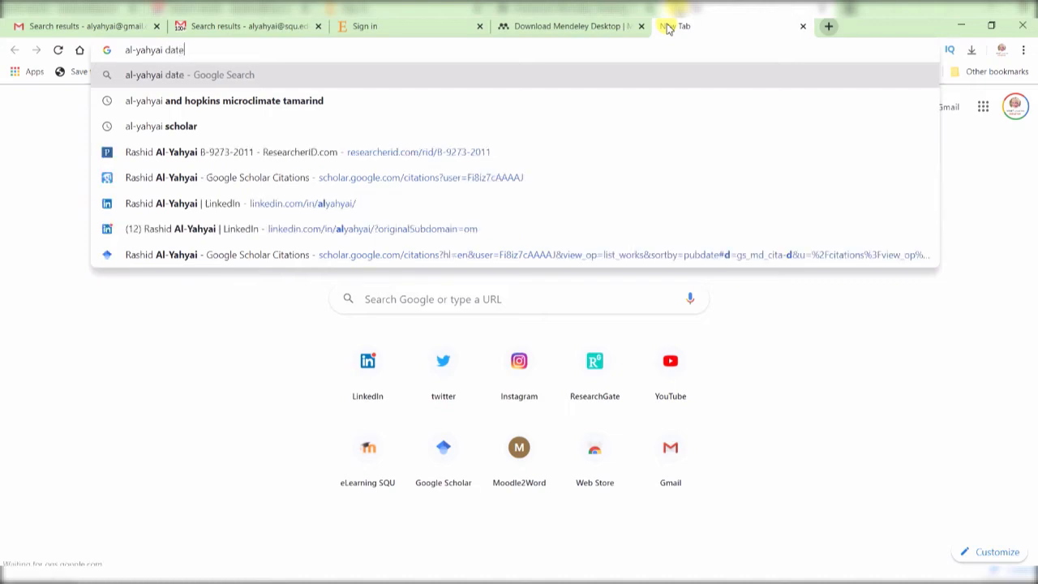
{"action": "type", "text": " palm salin"}
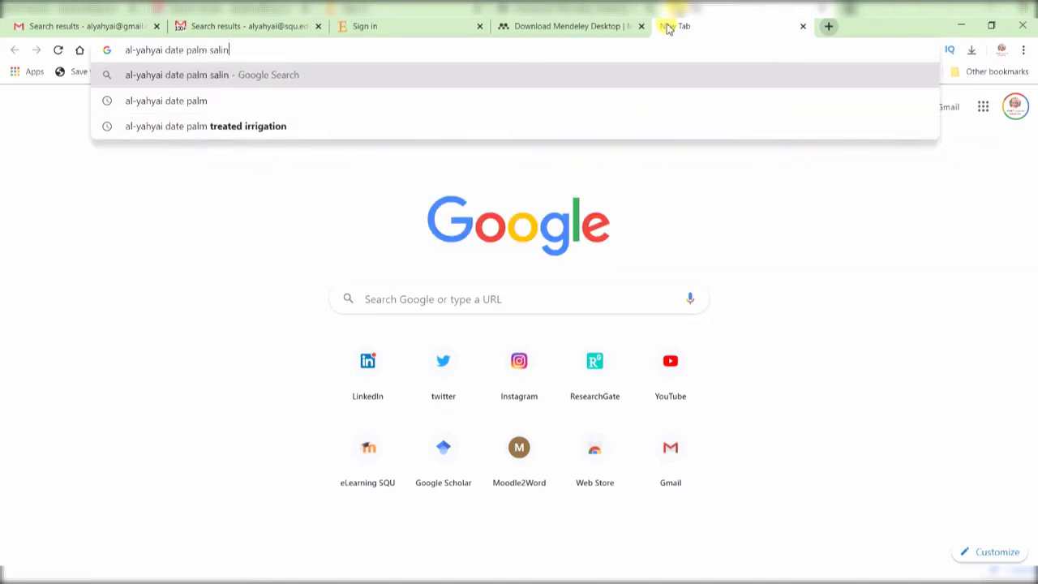
{"action": "type", "text": "ity"}
{"action": "key", "text": "Return"}
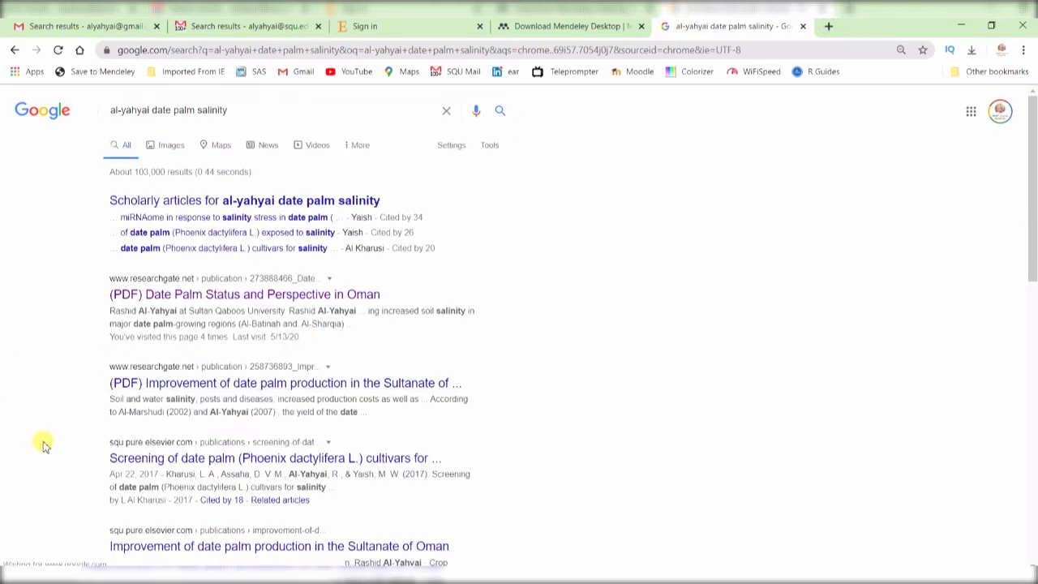
Open the MDPI Forests full-text result on screening date palm cultivars for salinity tolerance.
{"action": "scroll", "coordinate": [42, 442], "scroll_direction": "down", "scroll_amount": 2}
{"action": "scroll", "coordinate": [45, 444], "scroll_direction": "down", "scroll_amount": 4}
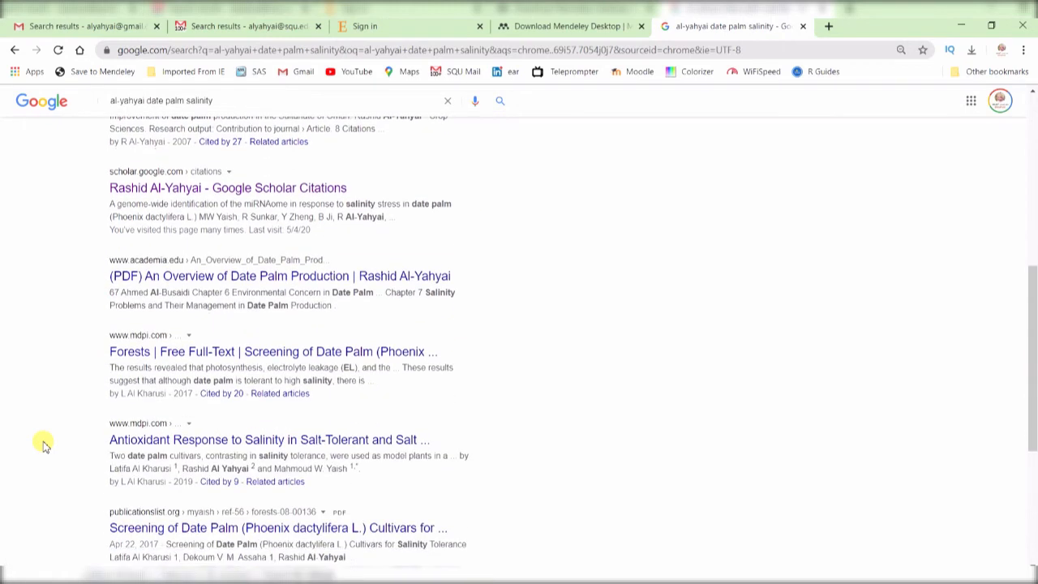
{"action": "left_click", "coordinate": [288, 357]}
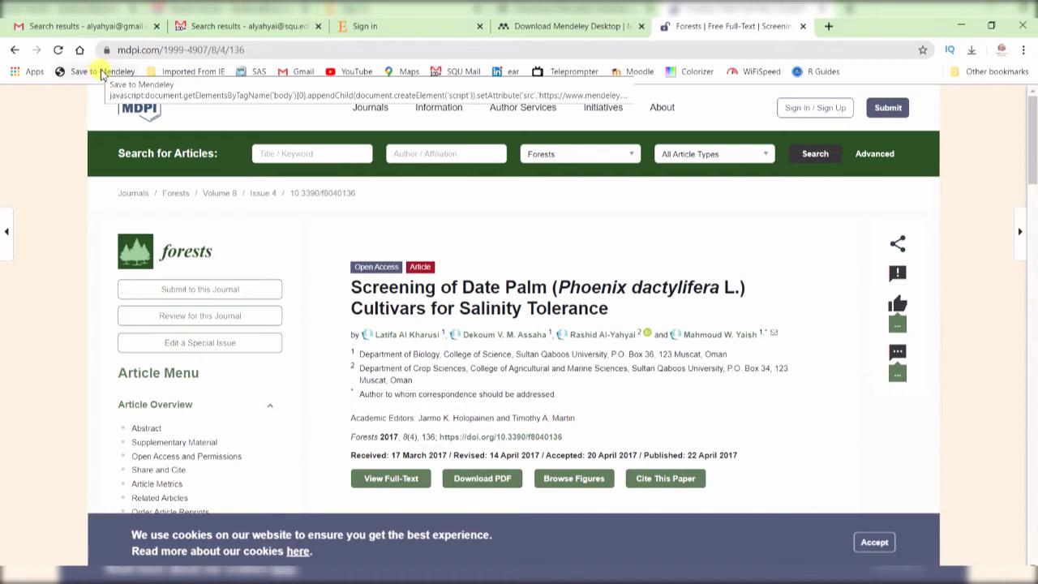
Launch the Save to Mendeley importer on the article page and sign in with the prefilled account.
{"action": "left_click", "coordinate": [102, 72]}
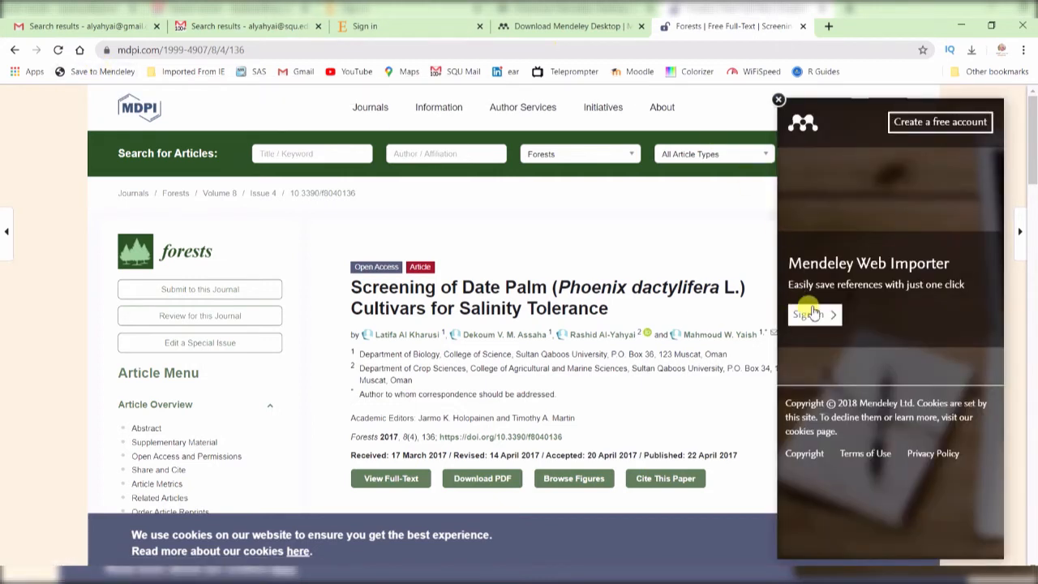
{"action": "left_click", "coordinate": [813, 315]}
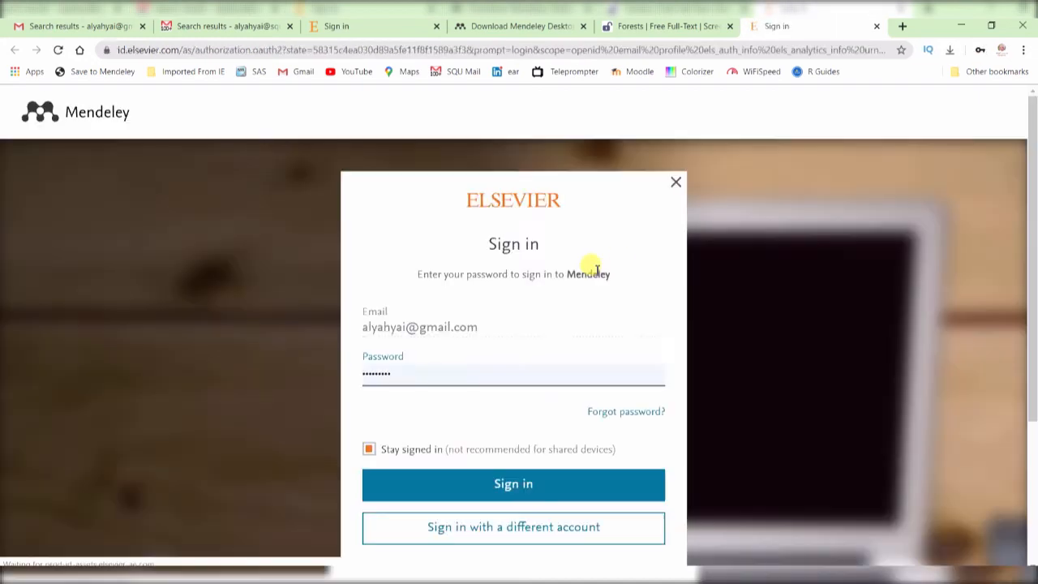
{"action": "left_click", "coordinate": [452, 483]}
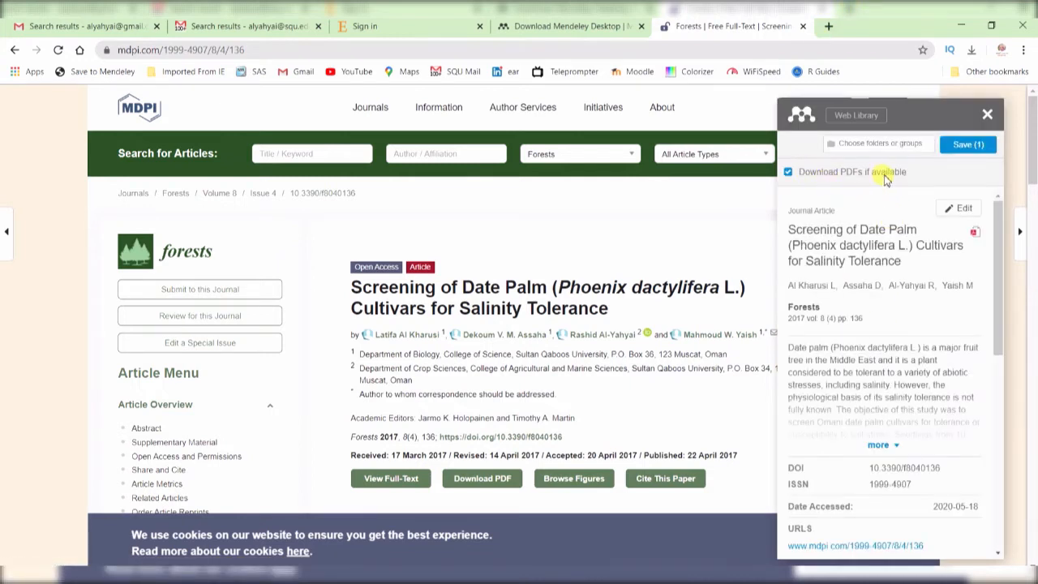
Expand the article's abstract in the Web Importer and examine its reference details and related papers.
{"action": "scroll", "coordinate": [864, 289], "scroll_direction": "down", "scroll_amount": 2}
{"action": "left_click", "coordinate": [882, 276]}
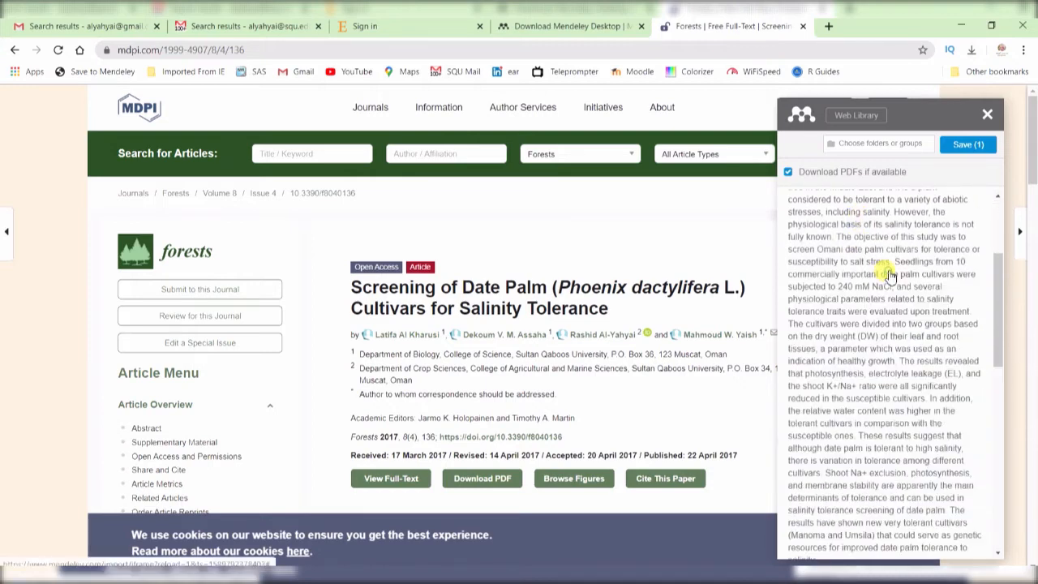
{"action": "scroll", "coordinate": [889, 276], "scroll_direction": "down", "scroll_amount": 10}
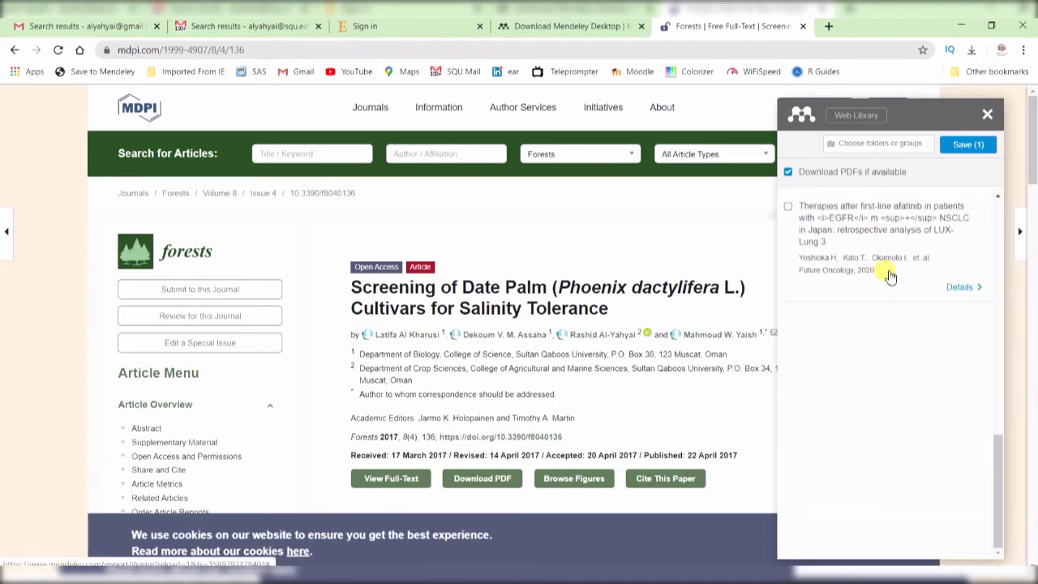
{"action": "scroll", "coordinate": [887, 274], "scroll_direction": "up", "scroll_amount": 2}
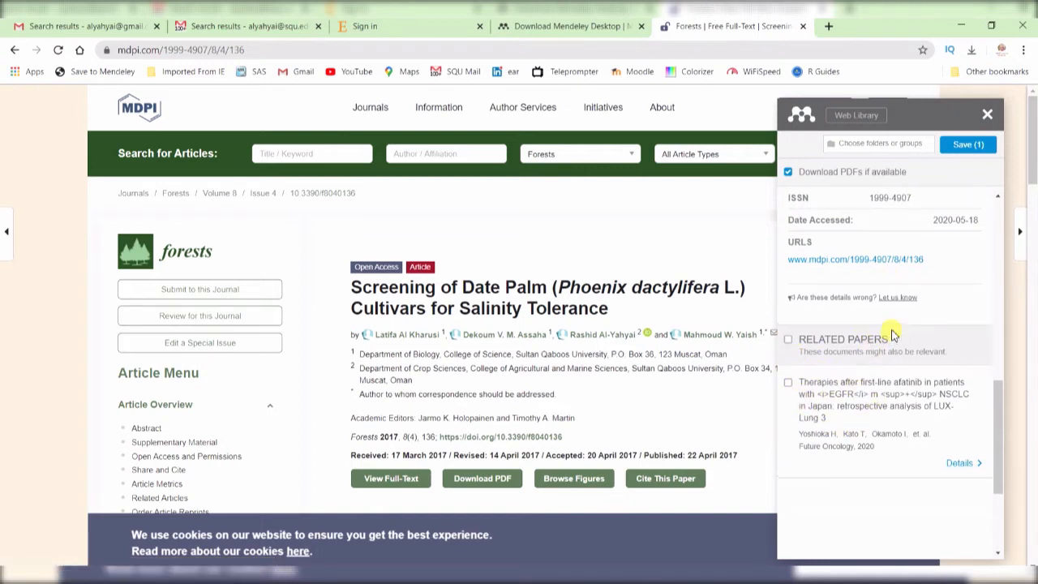
{"action": "scroll", "coordinate": [891, 334], "scroll_direction": "up", "scroll_amount": 3}
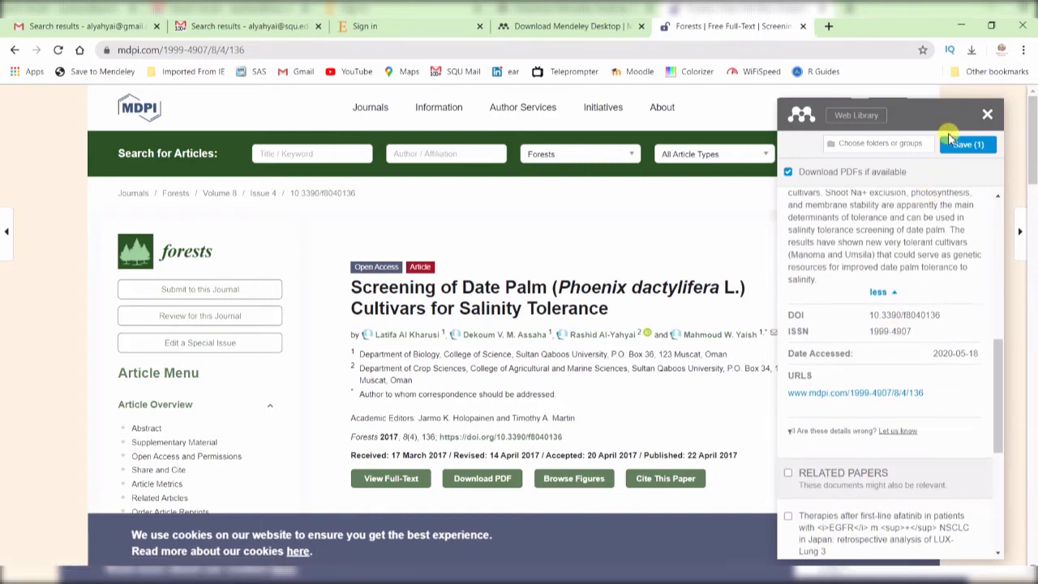
{"action": "scroll", "coordinate": [911, 277], "scroll_direction": "up", "scroll_amount": 5}
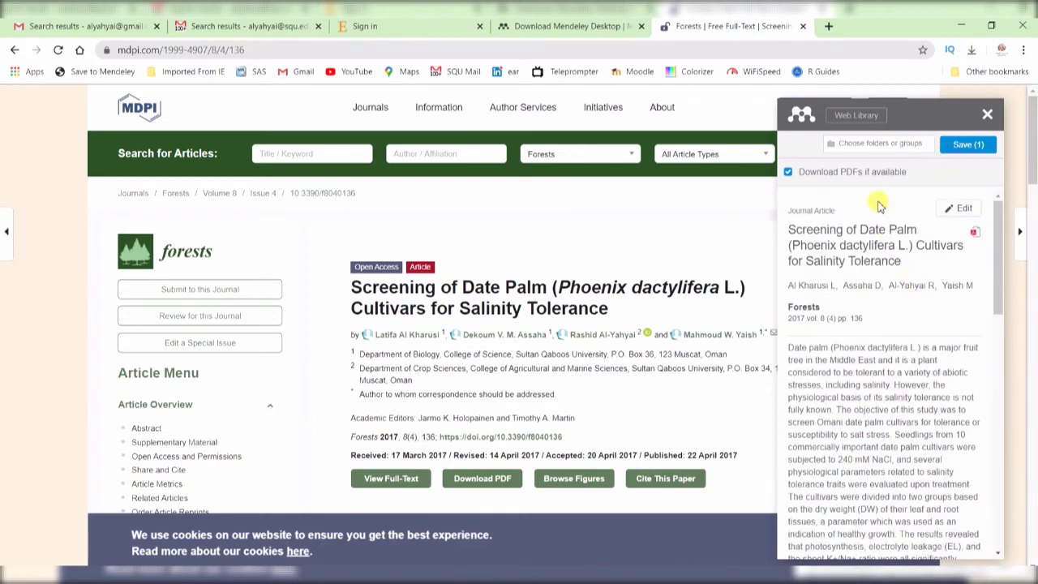
Save the date palm article to the Mendeley library with its PDF download enabled, and close the Web Importer.
{"action": "left_click", "coordinate": [956, 146]}
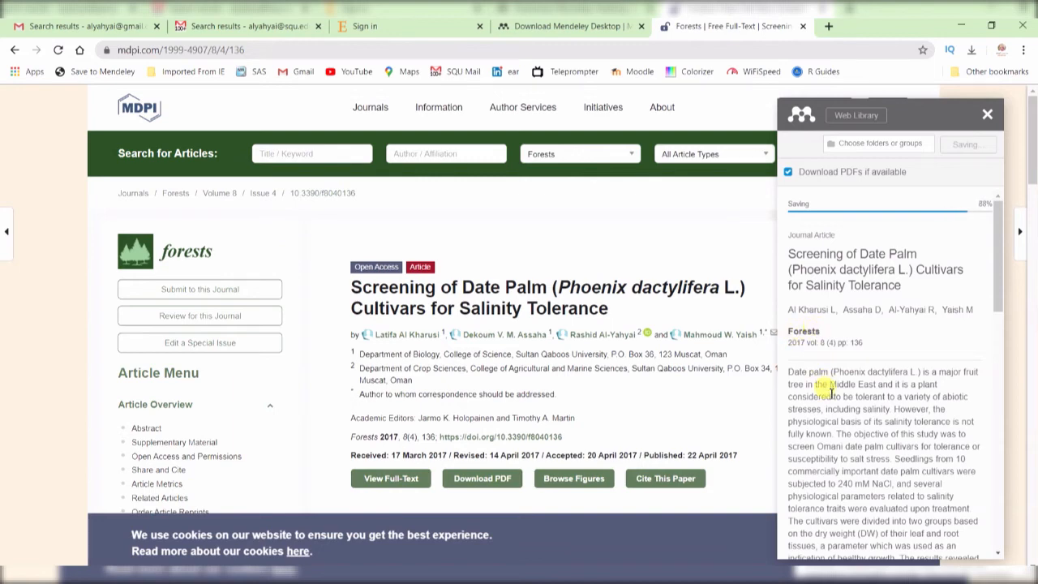
{"action": "scroll", "coordinate": [832, 430], "scroll_direction": "down", "scroll_amount": 5}
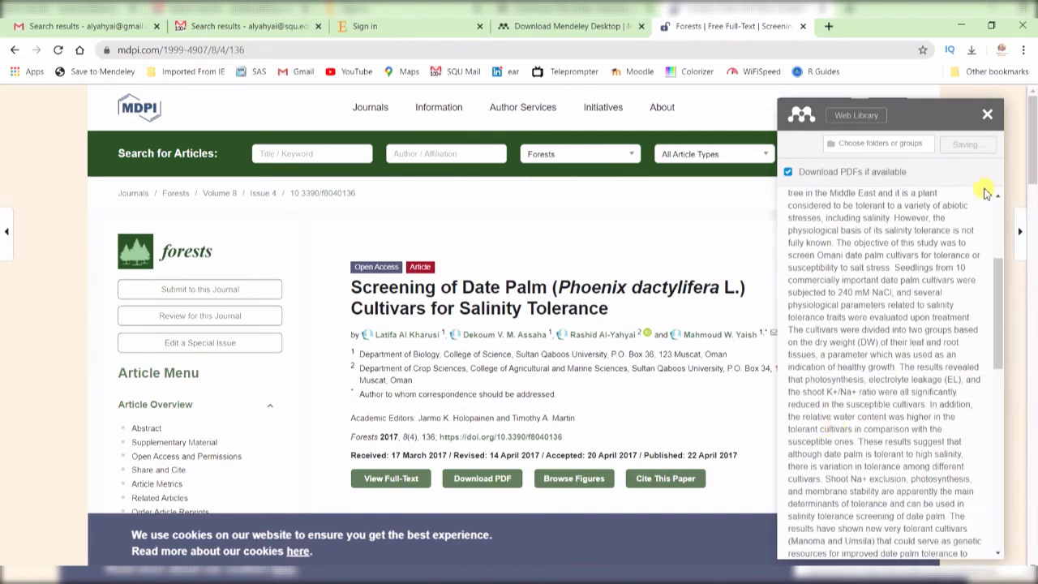
{"action": "scroll", "coordinate": [890, 315], "scroll_direction": "up", "scroll_amount": 5}
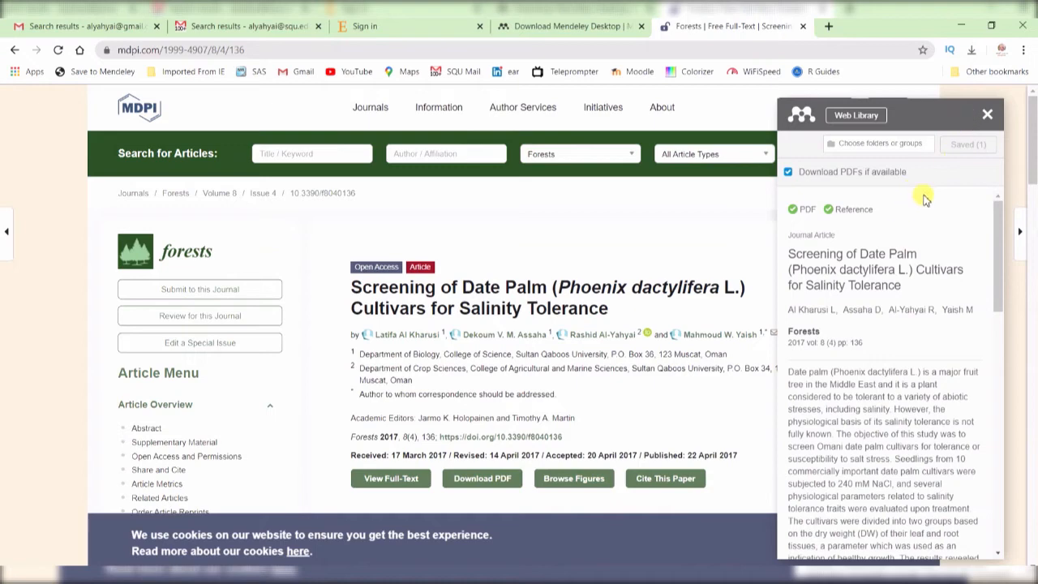
{"action": "left_click", "coordinate": [984, 115]}
Sign in to the Mendeley website in the already open sign-in tab and open the web library.
{"action": "left_click", "coordinate": [365, 26]}
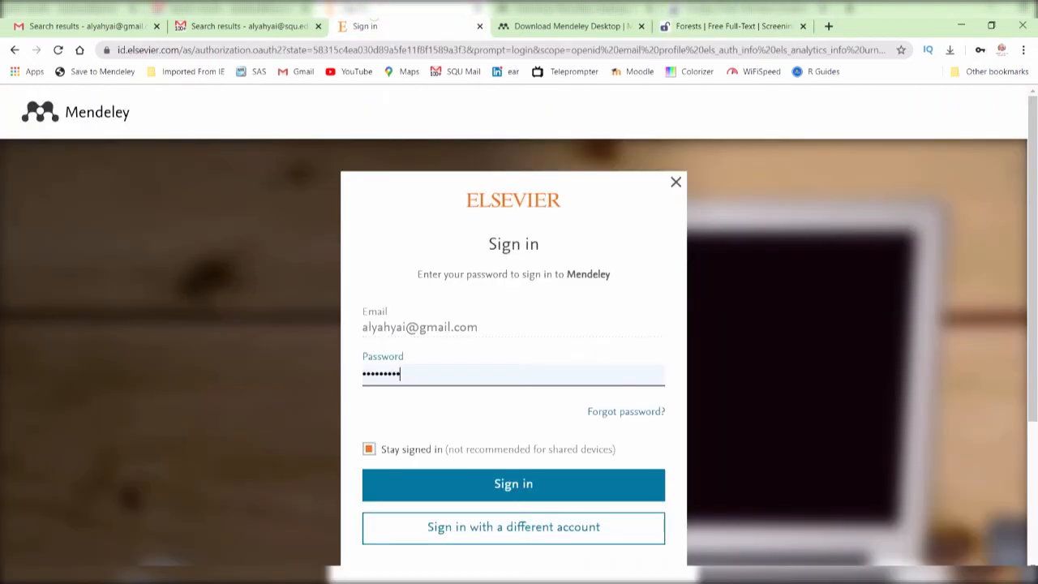
{"action": "left_click", "coordinate": [464, 490]}
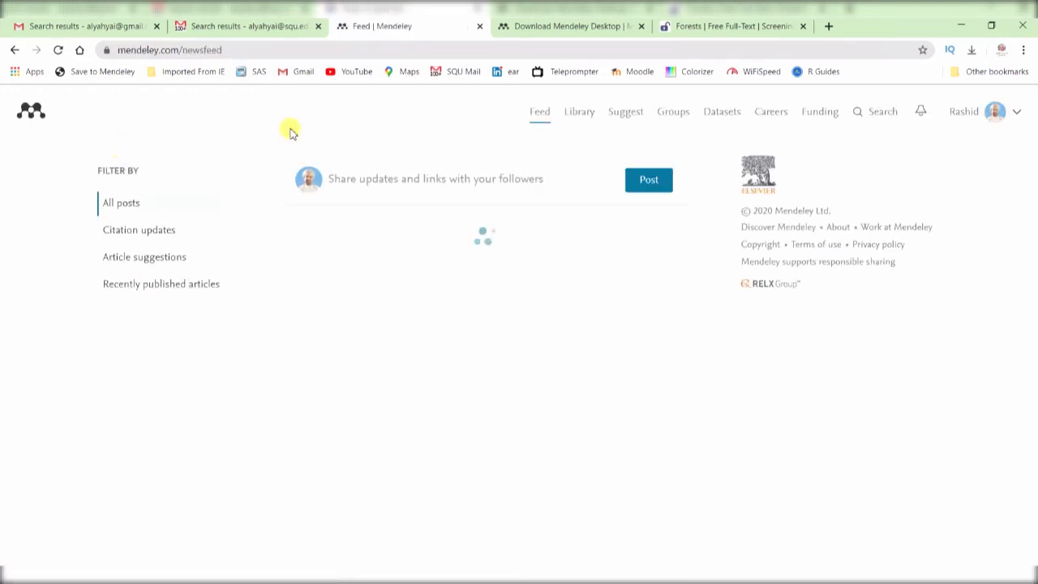
{"action": "left_click", "coordinate": [571, 114]}
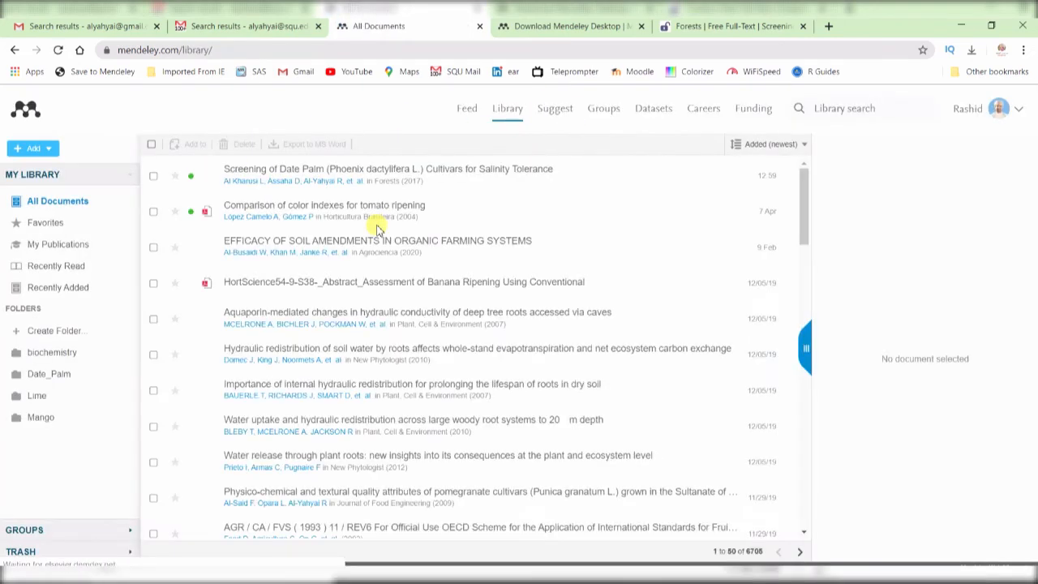
Select the article on screening date palm cultivars for salinity tolerance and examine its details and attached file.
{"action": "left_click", "coordinate": [442, 170]}
{"action": "scroll", "coordinate": [1013, 359], "scroll_direction": "down", "scroll_amount": 1}
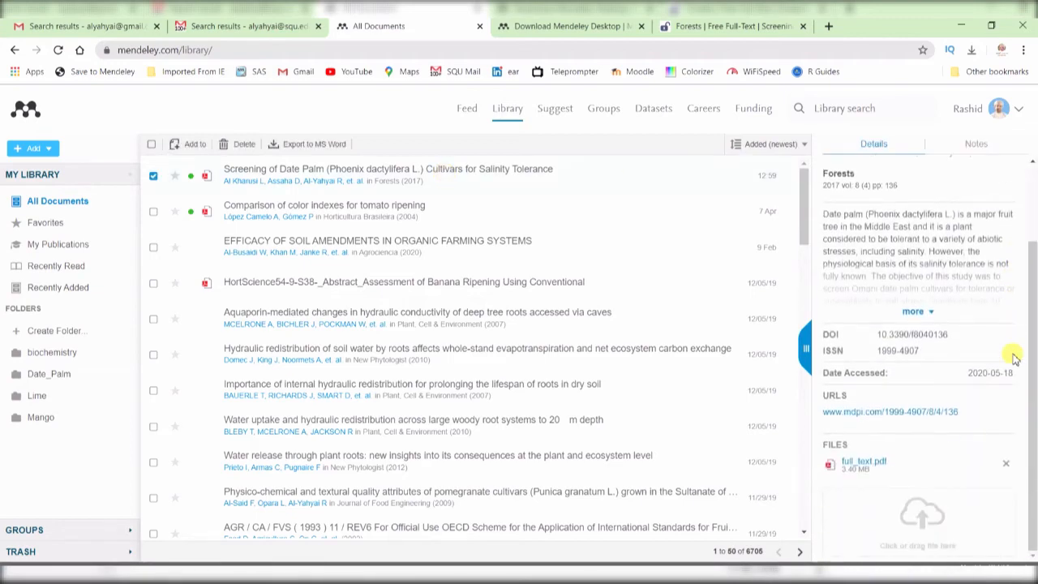
Switch to Mendeley Desktop and synchronize its library with the web library.
{"action": "key", "text": "alt+Tab"}
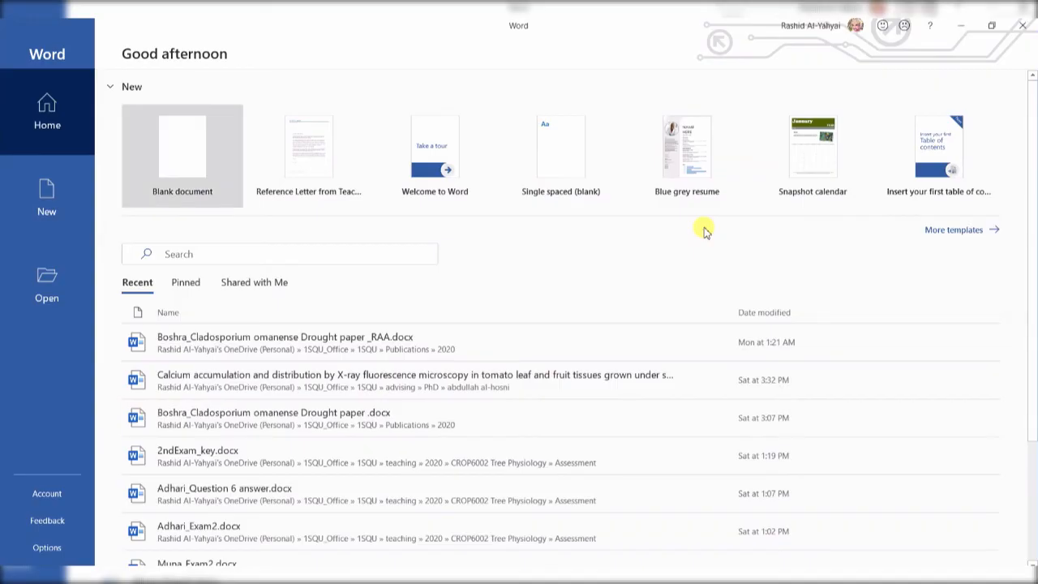
{"action": "key", "text": "alt+Tab"}
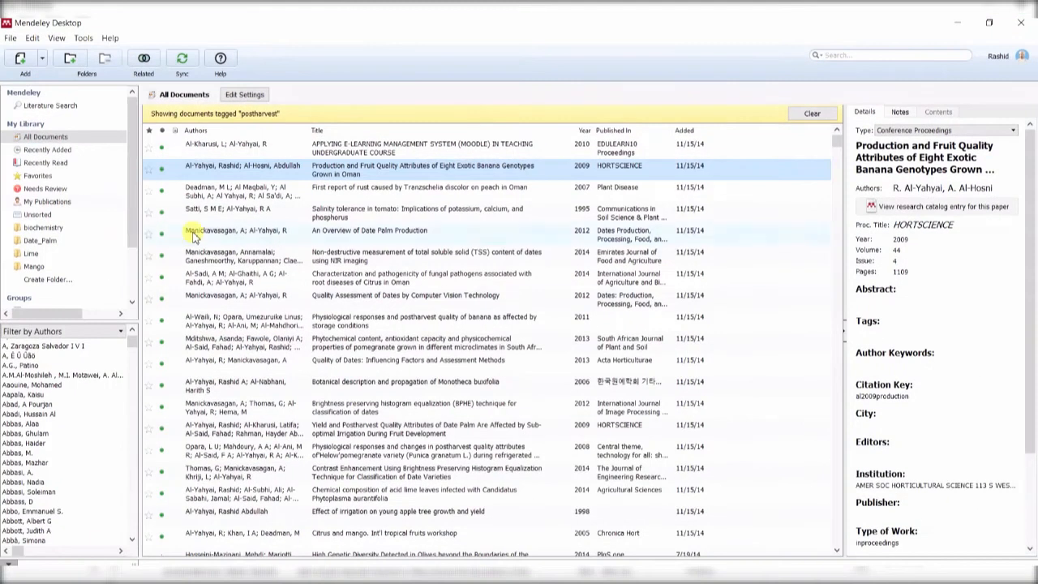
{"action": "left_click", "coordinate": [182, 60]}
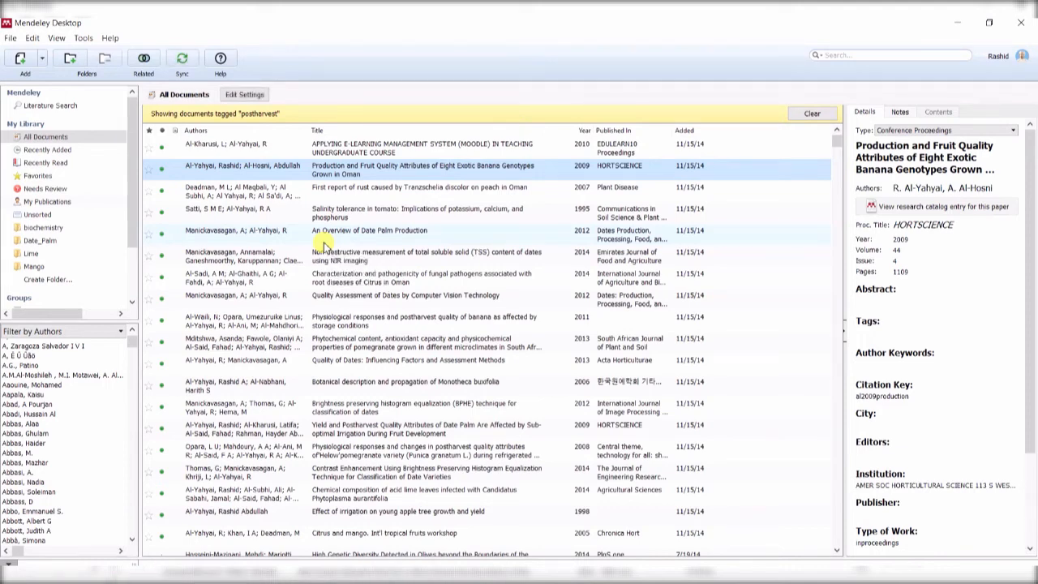
Return to the browser, close the Forests article page, and open the Citation Plugin information from the Mendeley download page.
{"action": "key", "text": "alt+Tab"}
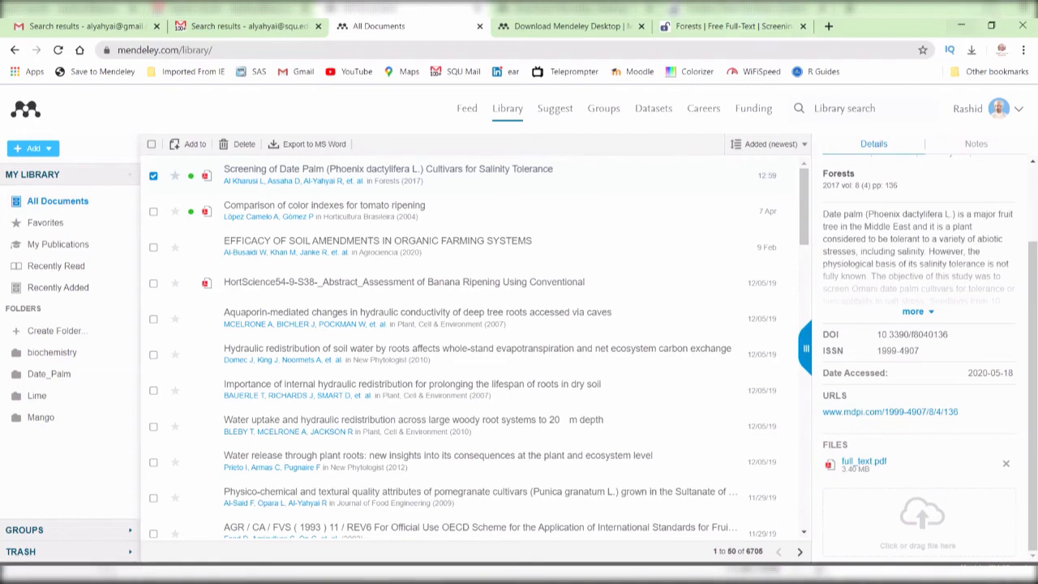
{"action": "left_click", "coordinate": [712, 29]}
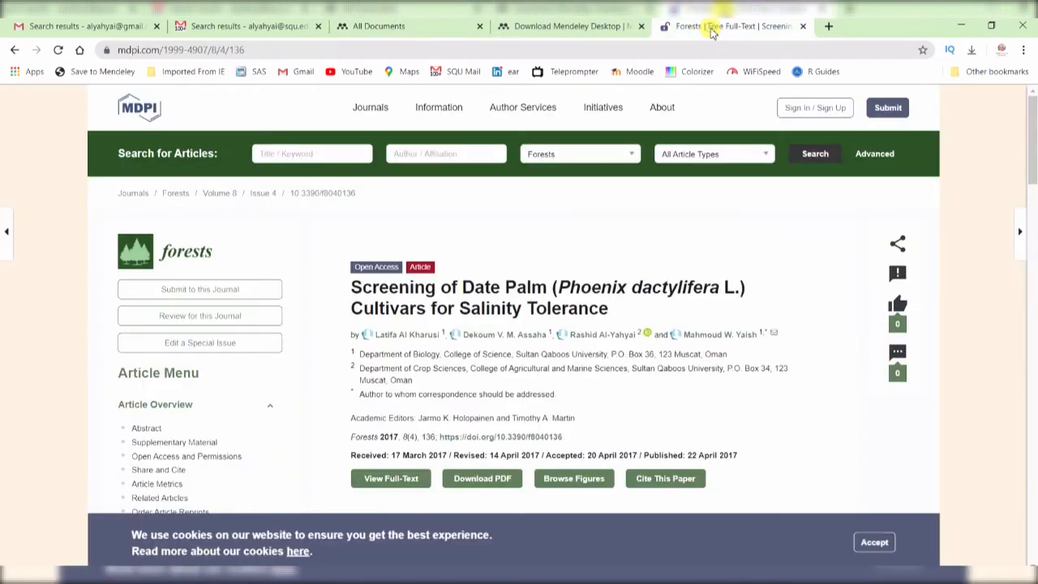
{"action": "left_click", "coordinate": [805, 27]}
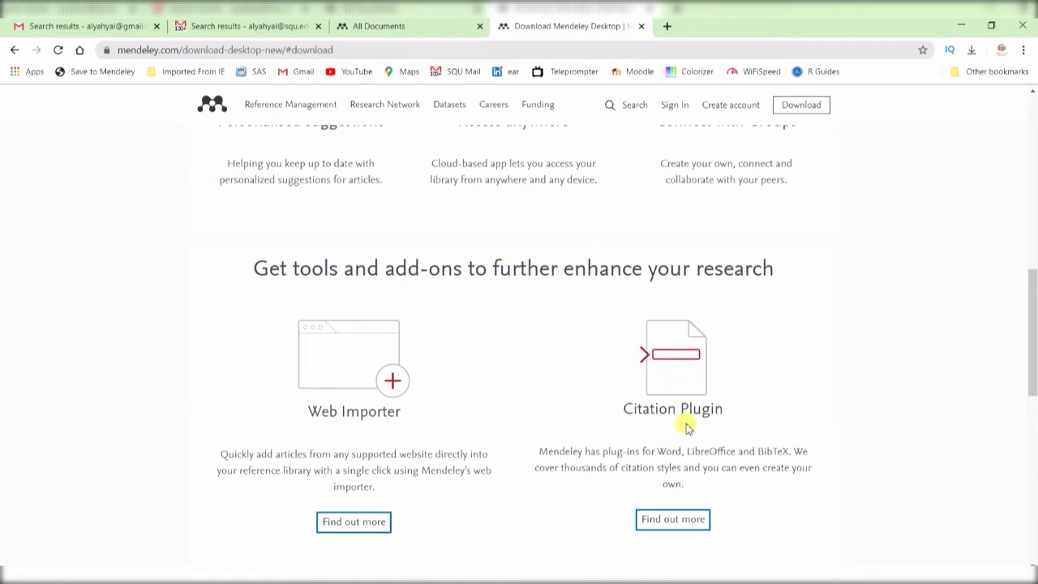
{"action": "scroll", "coordinate": [749, 464], "scroll_direction": "down", "scroll_amount": 3}
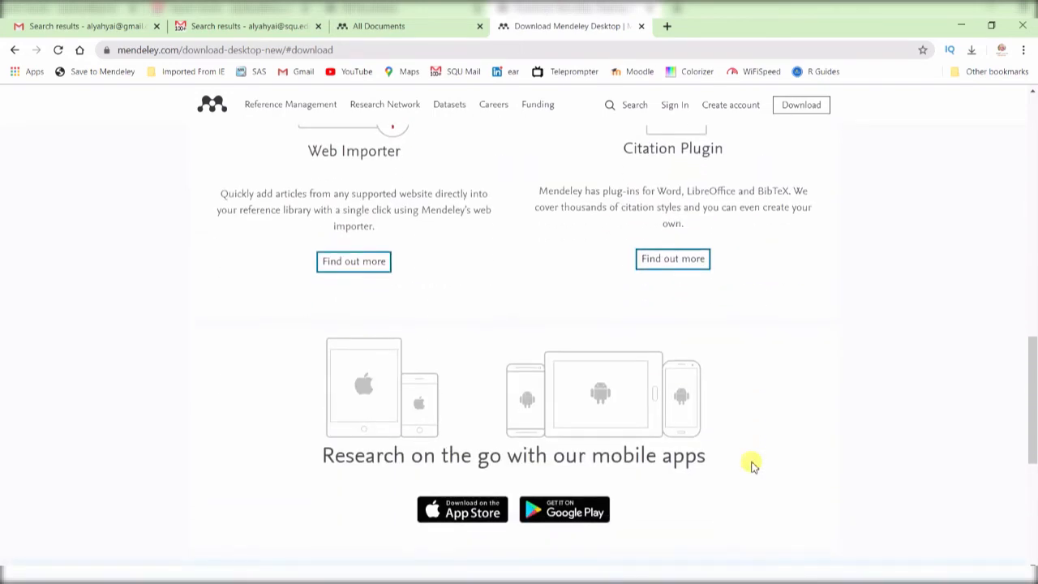
{"action": "scroll", "coordinate": [750, 464], "scroll_direction": "up", "scroll_amount": 1}
{"action": "left_click", "coordinate": [677, 325]}
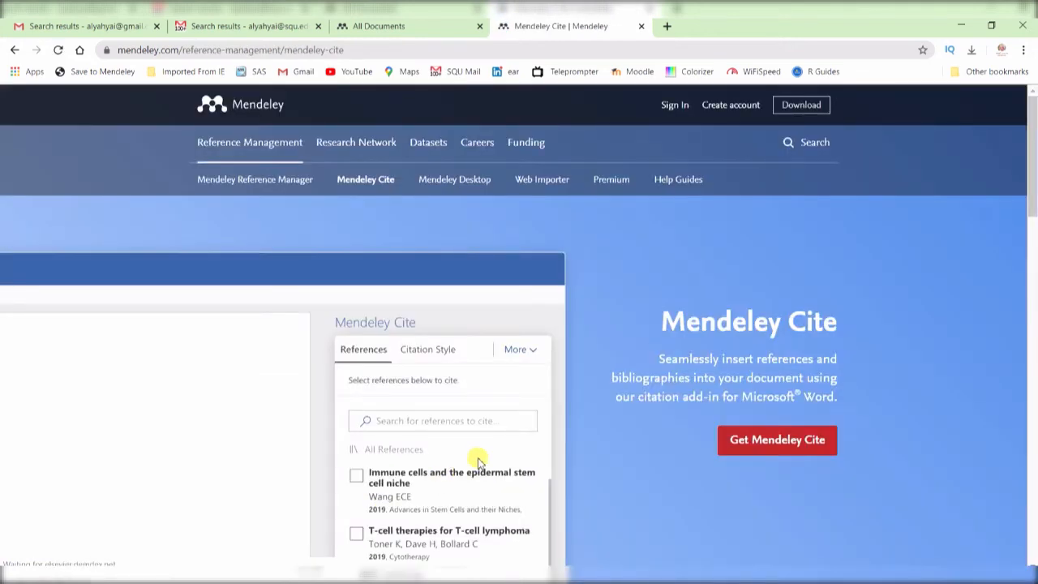
Open the Microsoft AppSource listing for Mendeley Cite from its product page and review the add-in's overview.
{"action": "scroll", "coordinate": [478, 460], "scroll_direction": "down", "scroll_amount": 3}
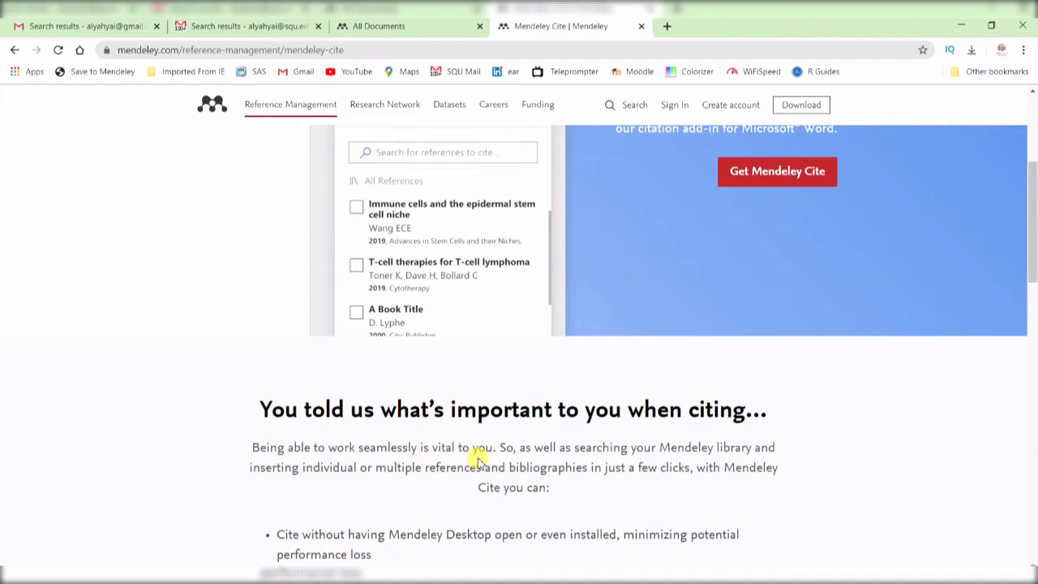
{"action": "scroll", "coordinate": [479, 460], "scroll_direction": "down", "scroll_amount": 4}
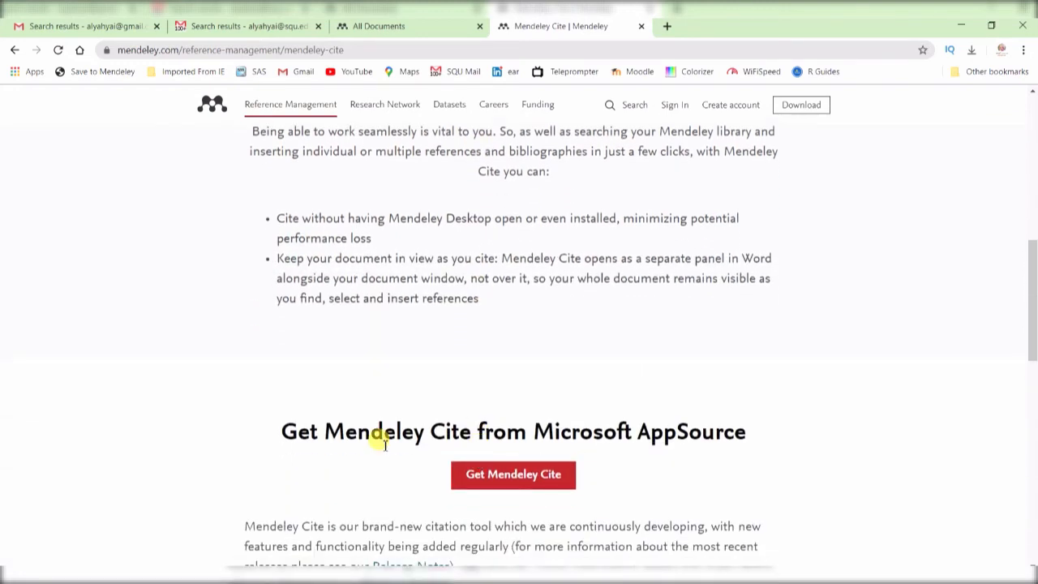
{"action": "scroll", "coordinate": [384, 445], "scroll_direction": "down", "scroll_amount": 1}
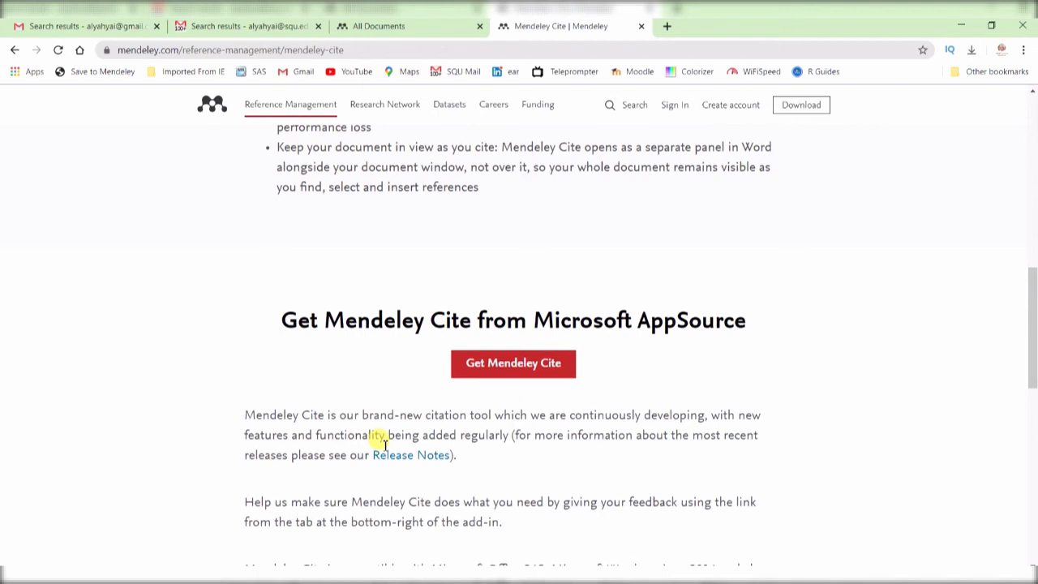
{"action": "left_click", "coordinate": [540, 364]}
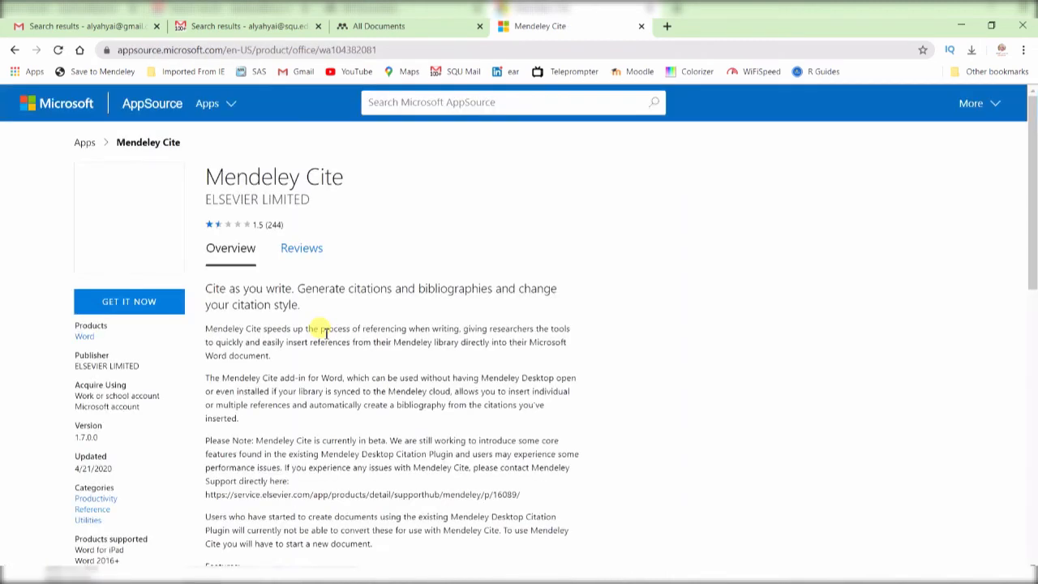
{"action": "scroll", "coordinate": [320, 276], "scroll_direction": "down", "scroll_amount": 2}
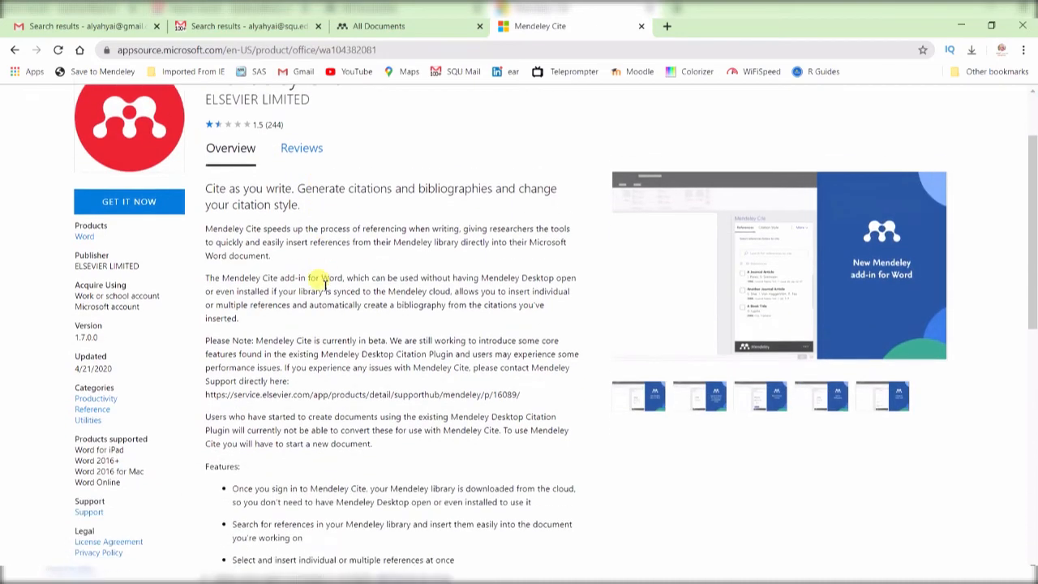
{"action": "scroll", "coordinate": [322, 287], "scroll_direction": "up", "scroll_amount": 1}
{"action": "scroll", "coordinate": [325, 283], "scroll_direction": "down", "scroll_amount": 1}
{"action": "scroll", "coordinate": [325, 283], "scroll_direction": "up", "scroll_amount": 3}
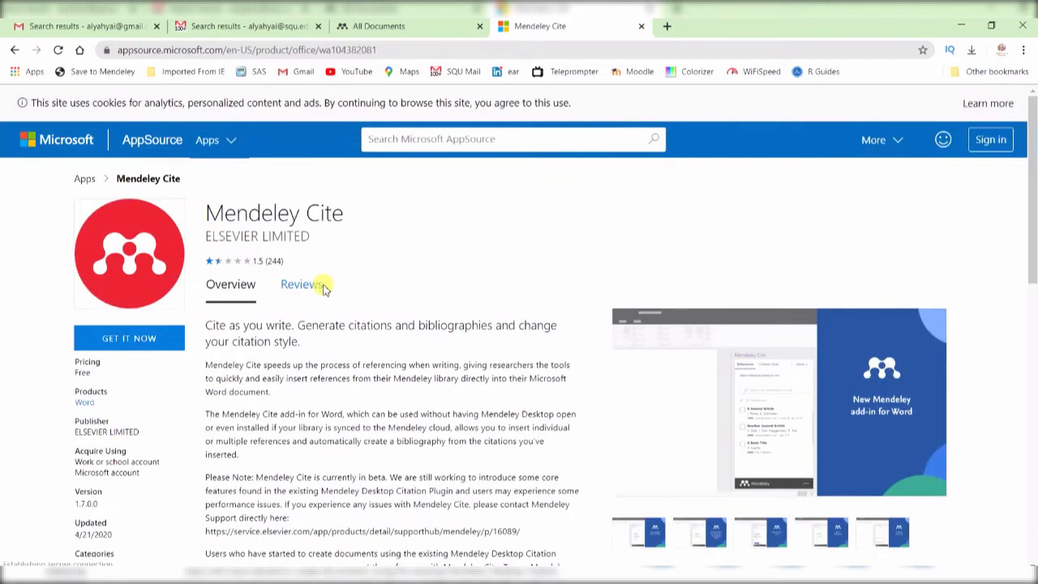
Get the Mendeley Cite add-in from AppSource, signing in with a Microsoft account, and open it in Word.
{"action": "left_click", "coordinate": [147, 339]}
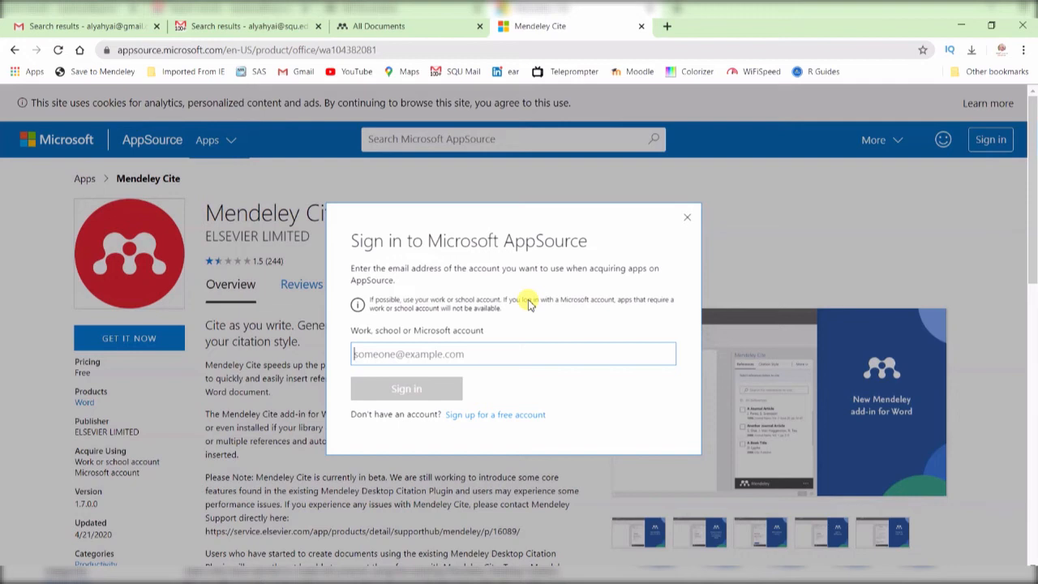
{"action": "left_click", "coordinate": [613, 416]}
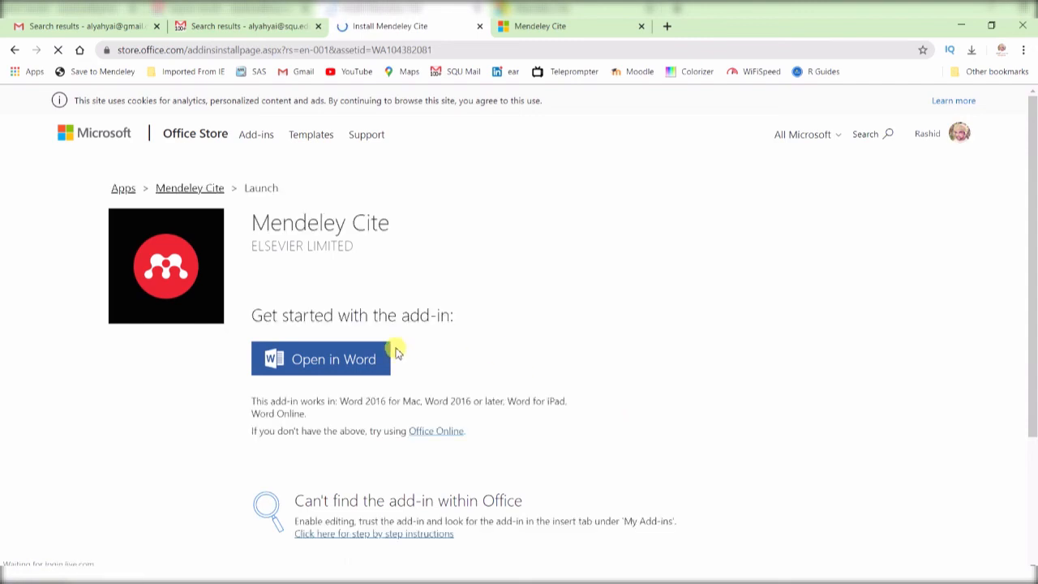
{"action": "left_click", "coordinate": [364, 352]}
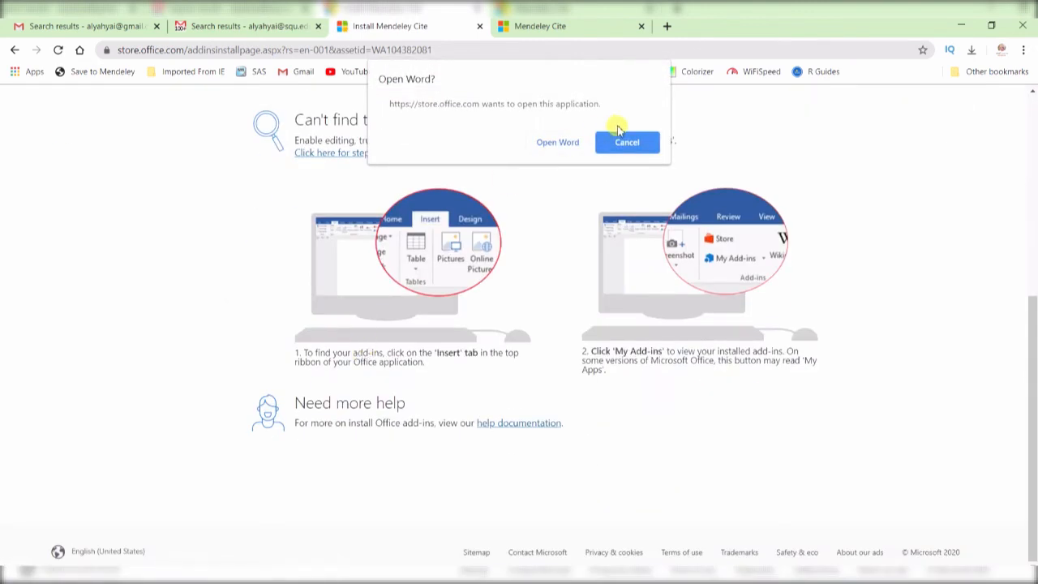
{"action": "left_click", "coordinate": [567, 142]}
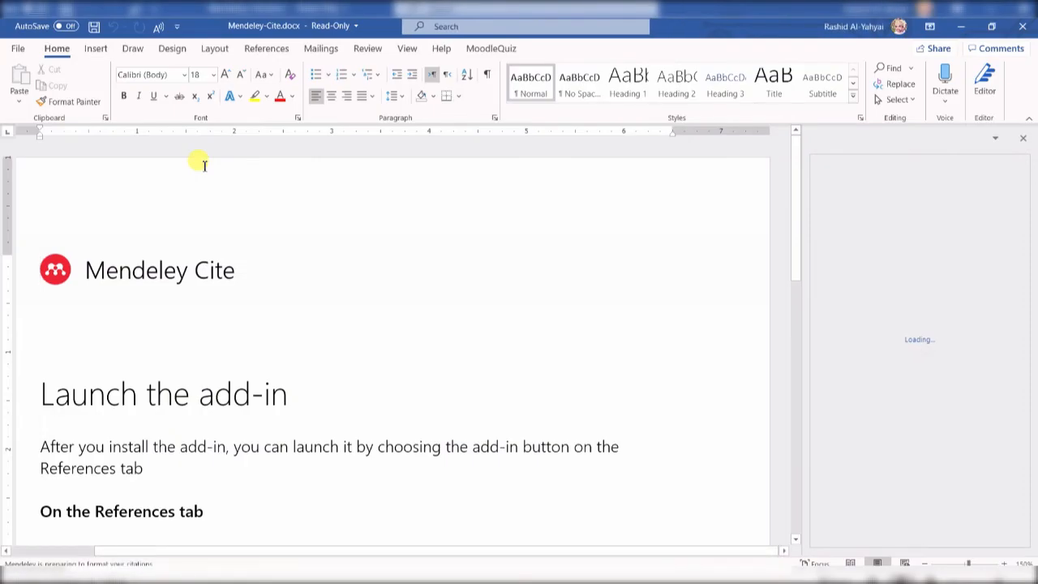
Read through the Mendeley-Cite.docx instructions on launching the add-in and getting more help.
{"action": "scroll", "coordinate": [204, 162], "scroll_direction": "down", "scroll_amount": 3}
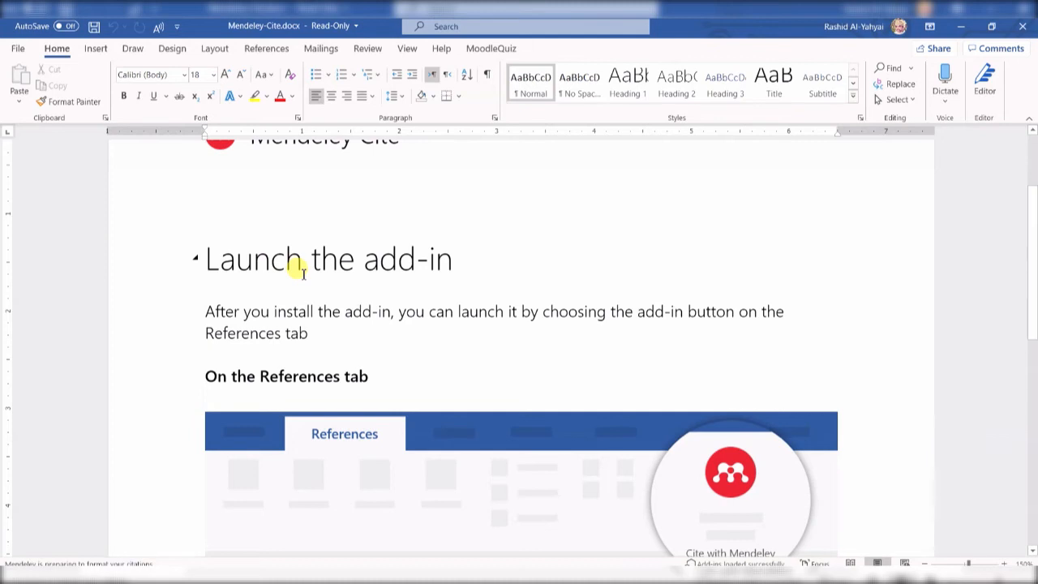
{"action": "scroll", "coordinate": [303, 273], "scroll_direction": "down", "scroll_amount": 2}
{"action": "scroll", "coordinate": [304, 273], "scroll_direction": "down", "scroll_amount": 5}
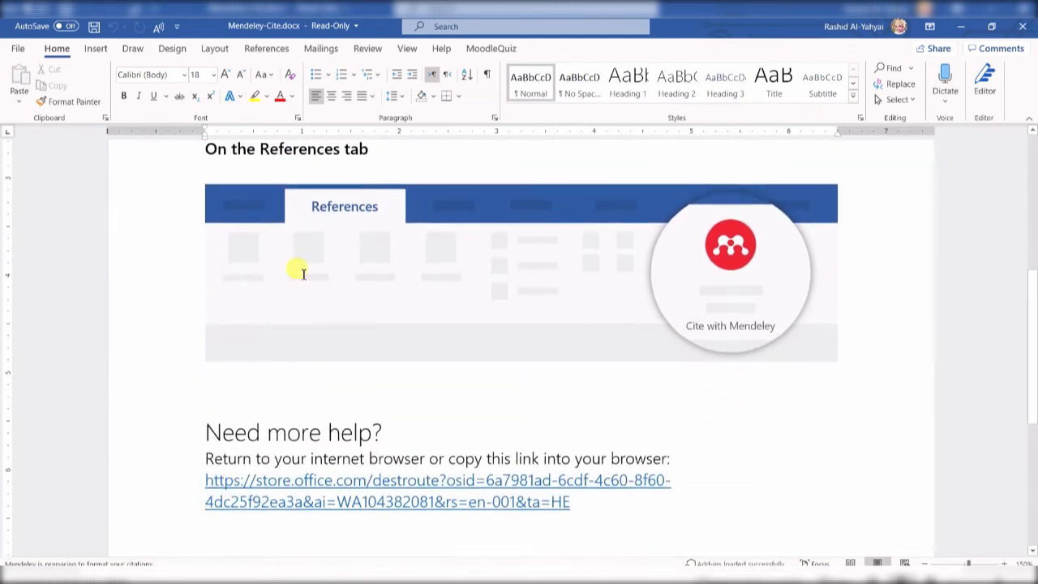
{"action": "scroll", "coordinate": [303, 273], "scroll_direction": "down", "scroll_amount": 5}
{"action": "scroll", "coordinate": [304, 273], "scroll_direction": "up", "scroll_amount": 15}
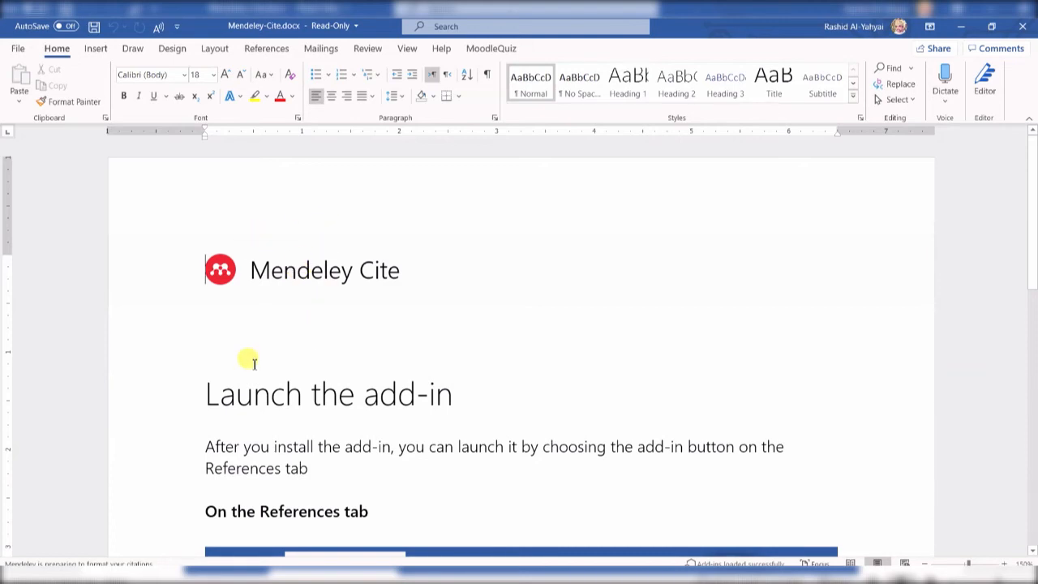
{"action": "scroll", "coordinate": [248, 361], "scroll_direction": "down", "scroll_amount": 4}
Examine Word's Mendeley Cite-O-Matic tools and the list of available citation styles.
{"action": "left_click", "coordinate": [256, 47]}
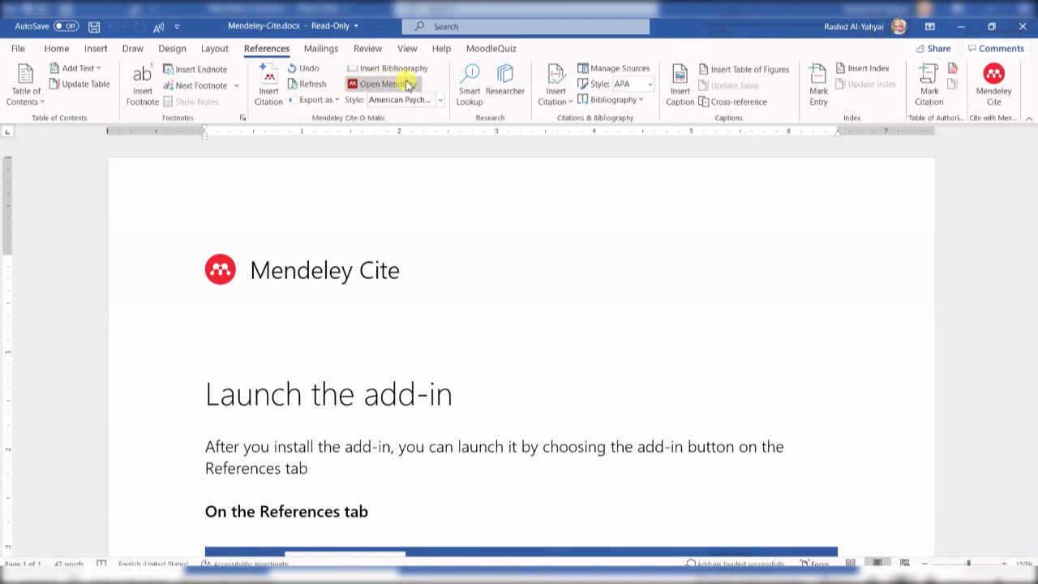
{"action": "left_click", "coordinate": [442, 99]}
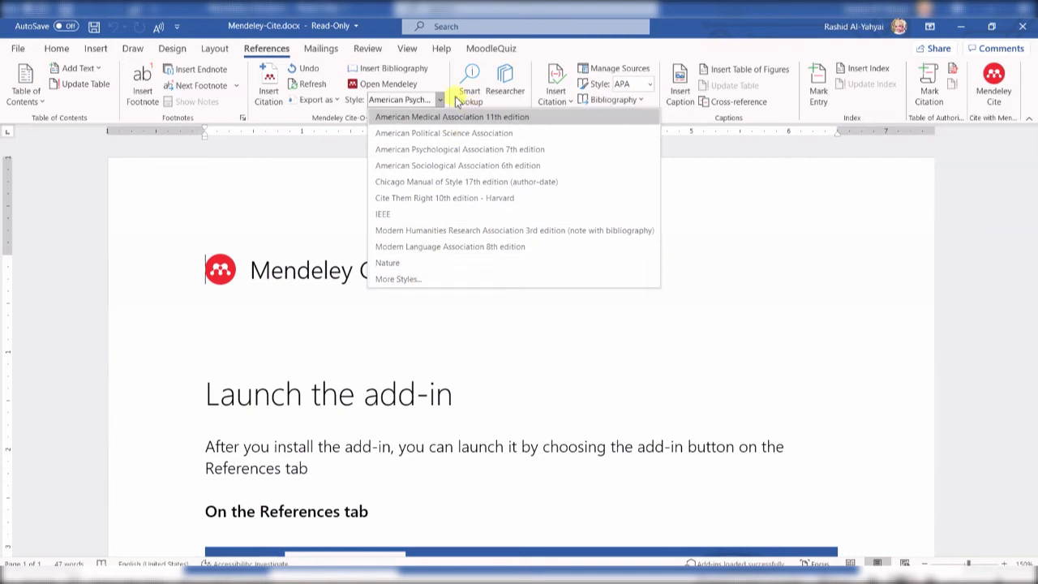
{"action": "left_click", "coordinate": [306, 84]}
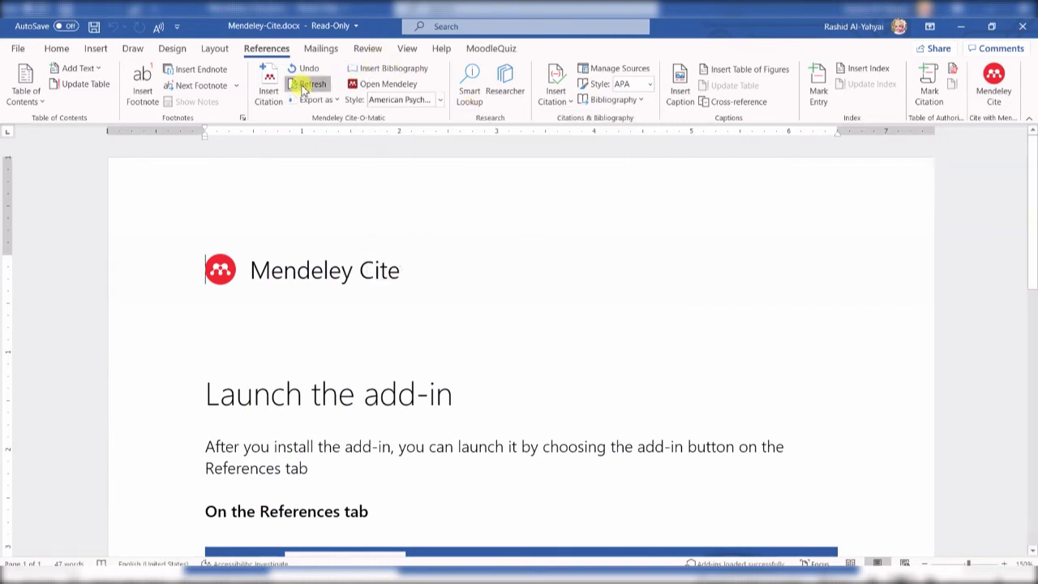
Insert a Mendeley citation of the 2009 exotic banana genotypes article above the "Launch the add-in" heading, searching the library by author surname.
{"action": "left_click", "coordinate": [629, 357]}
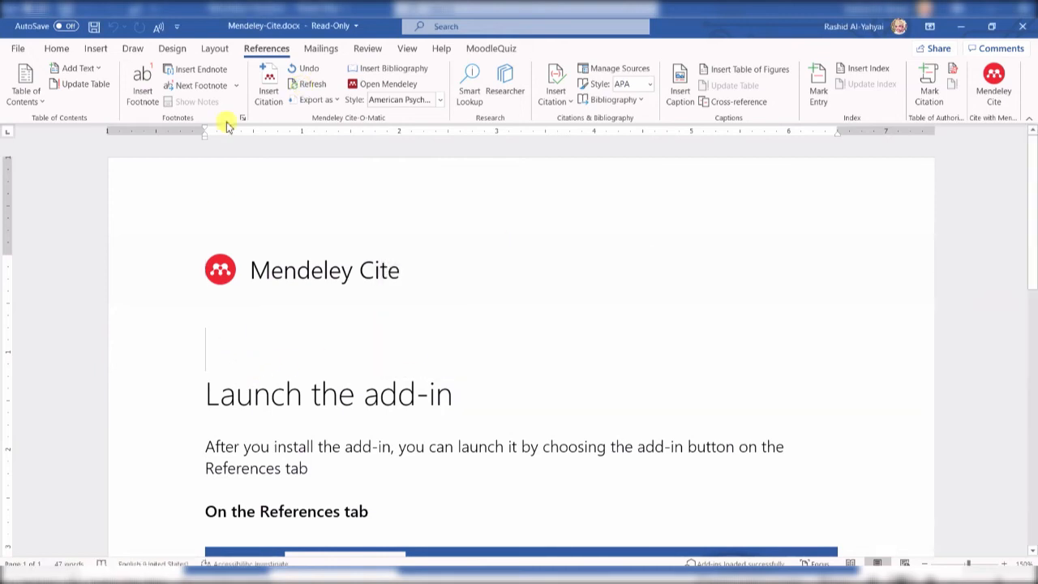
{"action": "left_click", "coordinate": [267, 91]}
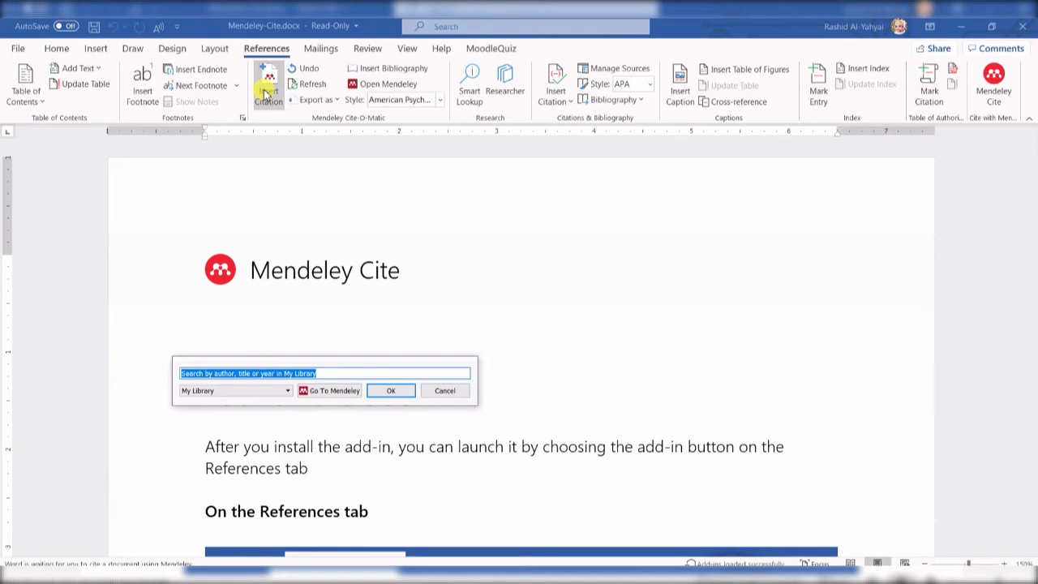
{"action": "type", "text": "al-yahyai"}
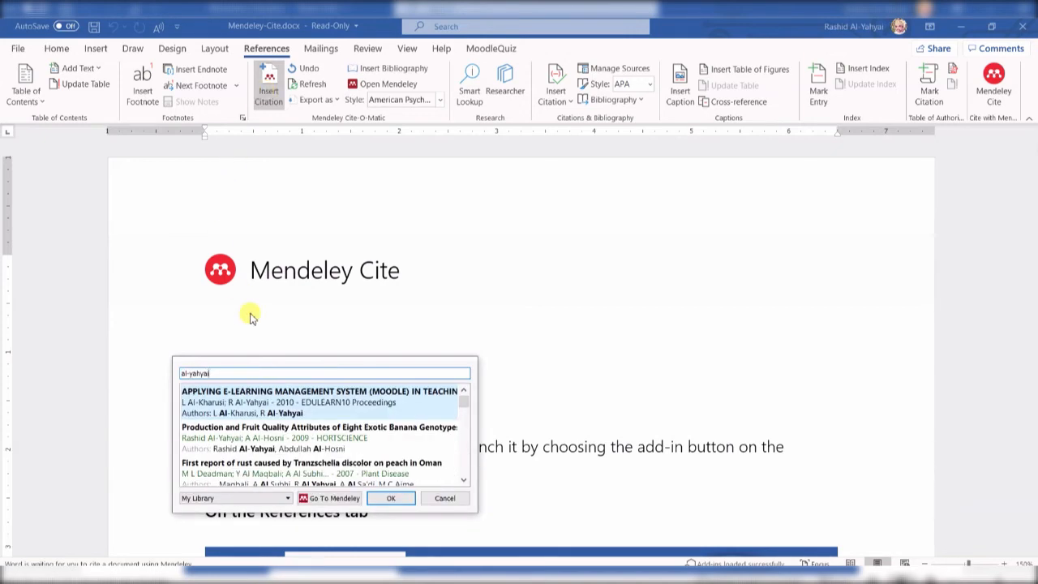
{"action": "left_click", "coordinate": [369, 446]}
{"action": "key", "text": "Return"}
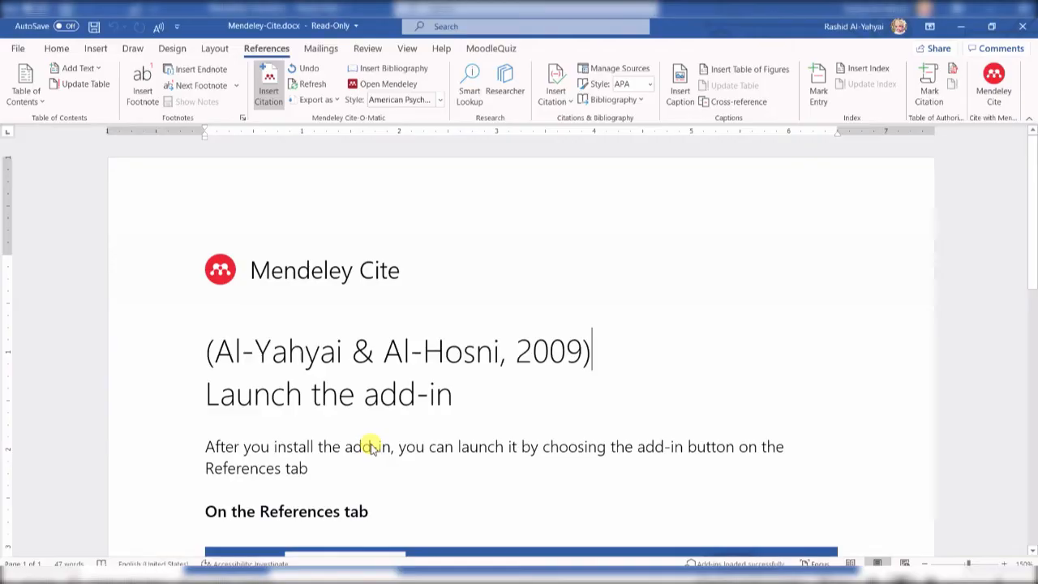
Add blank lines below the citation and insert the Mendeley bibliography there.
{"action": "left_click", "coordinate": [373, 445]}
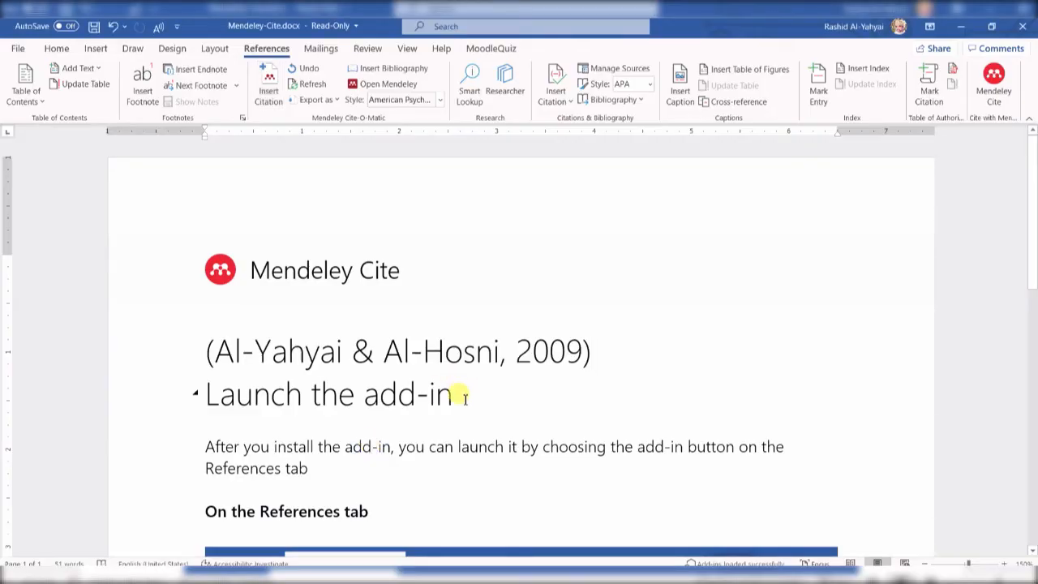
{"action": "key", "text": "Return"}
{"action": "key", "text": "Return"}
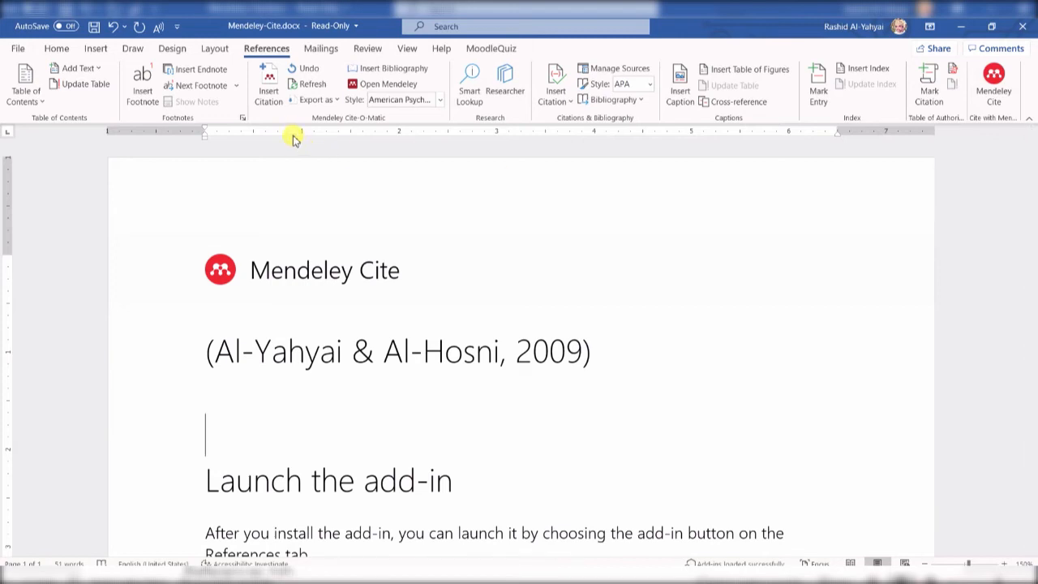
{"action": "left_click", "coordinate": [393, 70]}
{"action": "scroll", "coordinate": [454, 285], "scroll_direction": "down", "scroll_amount": 2}
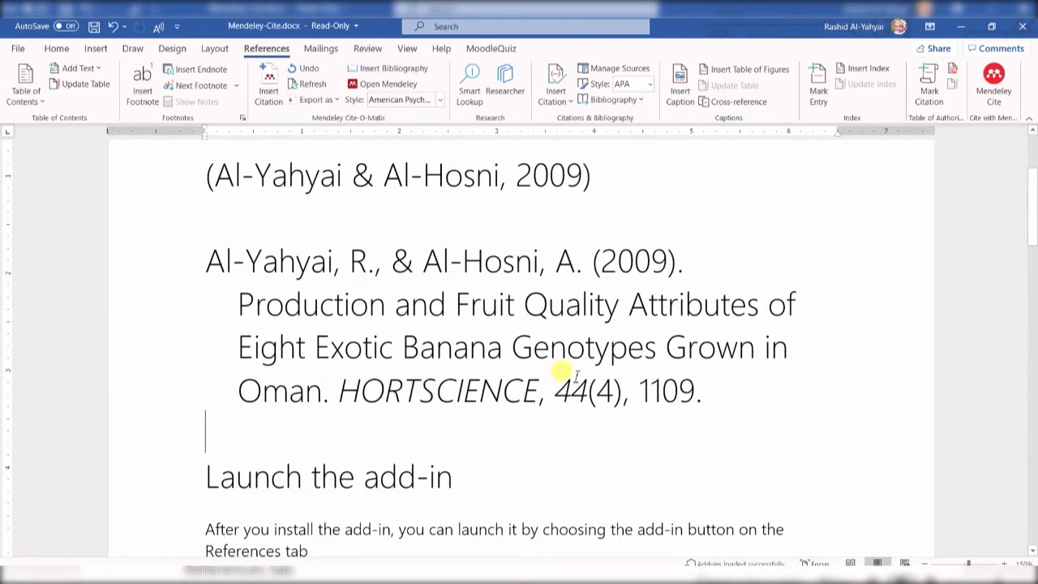
{"action": "scroll", "coordinate": [568, 370], "scroll_direction": "up", "scroll_amount": 2}
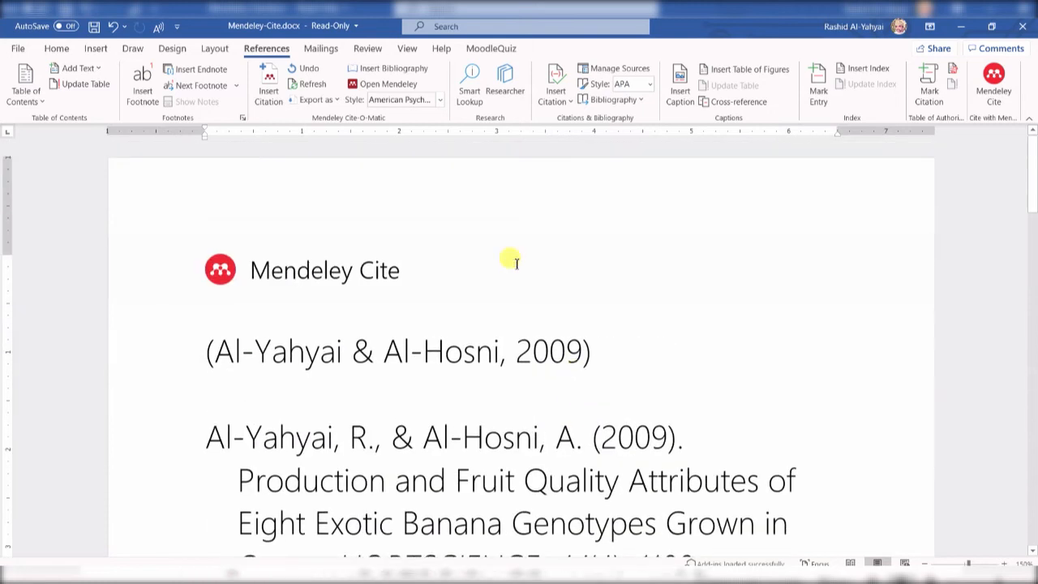
Change the Mendeley citation style to Chicago Manual of Style 17th edition (author-date) and check the reformatted citation and bibliography.
{"action": "left_click", "coordinate": [439, 101]}
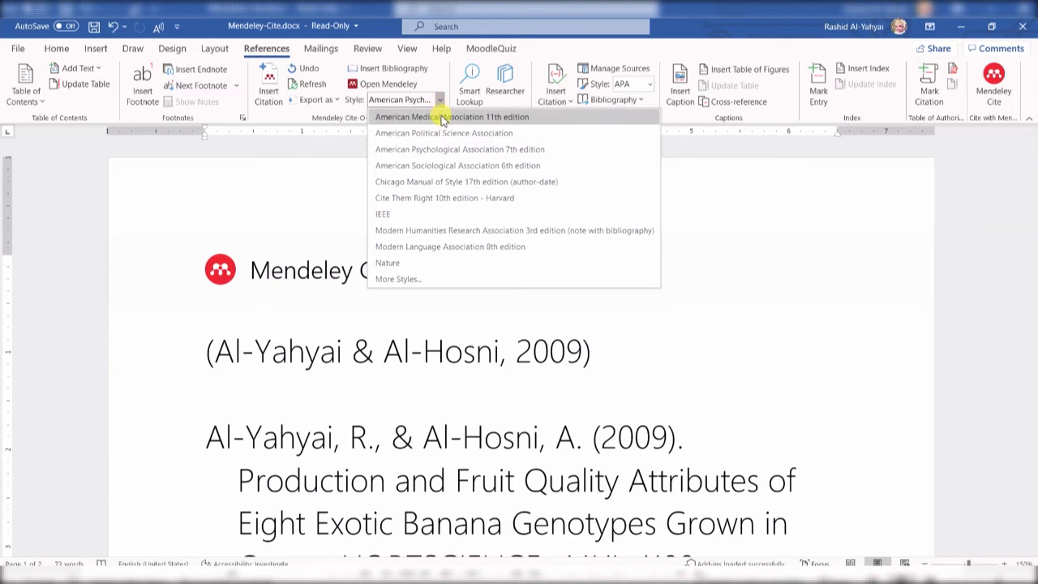
{"action": "left_click", "coordinate": [492, 182]}
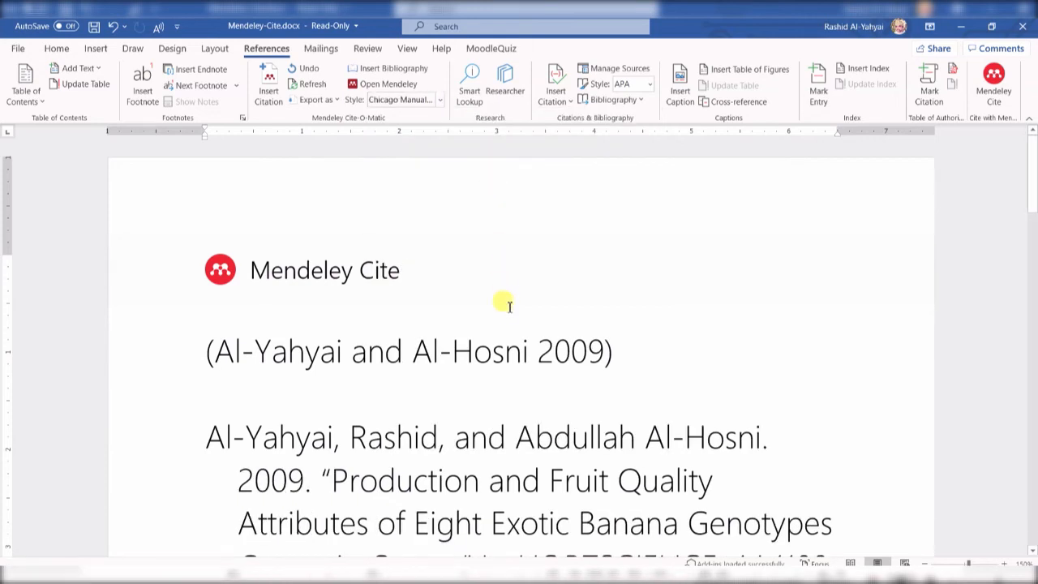
{"action": "scroll", "coordinate": [504, 308], "scroll_direction": "down", "scroll_amount": 1}
{"action": "scroll", "coordinate": [508, 315], "scroll_direction": "down", "scroll_amount": 1}
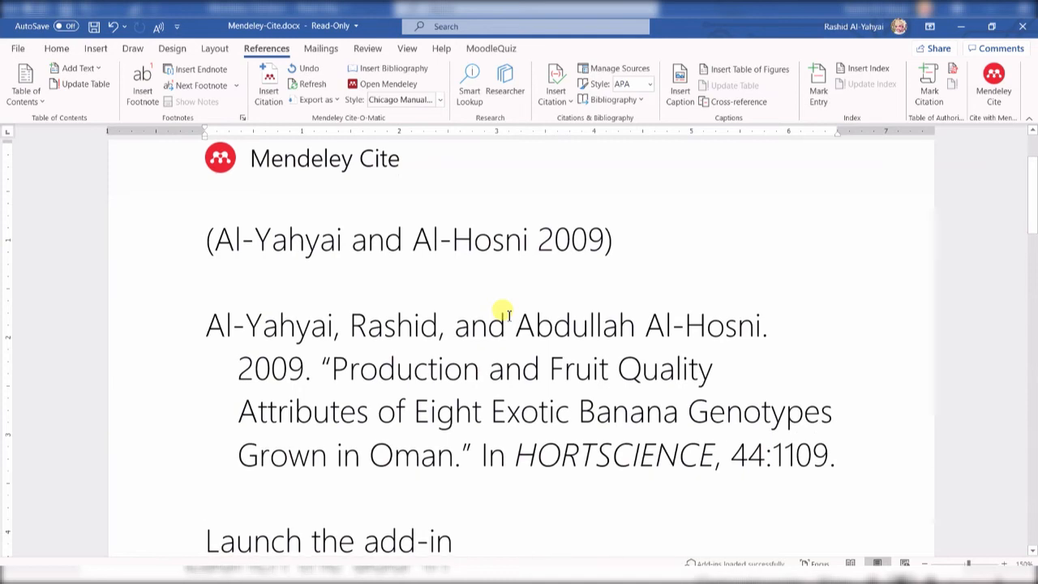
Examine the reformatted citation and bibliography entry above the "Launch the add-in" heading and the rest of the document.
{"action": "left_click", "coordinate": [174, 251]}
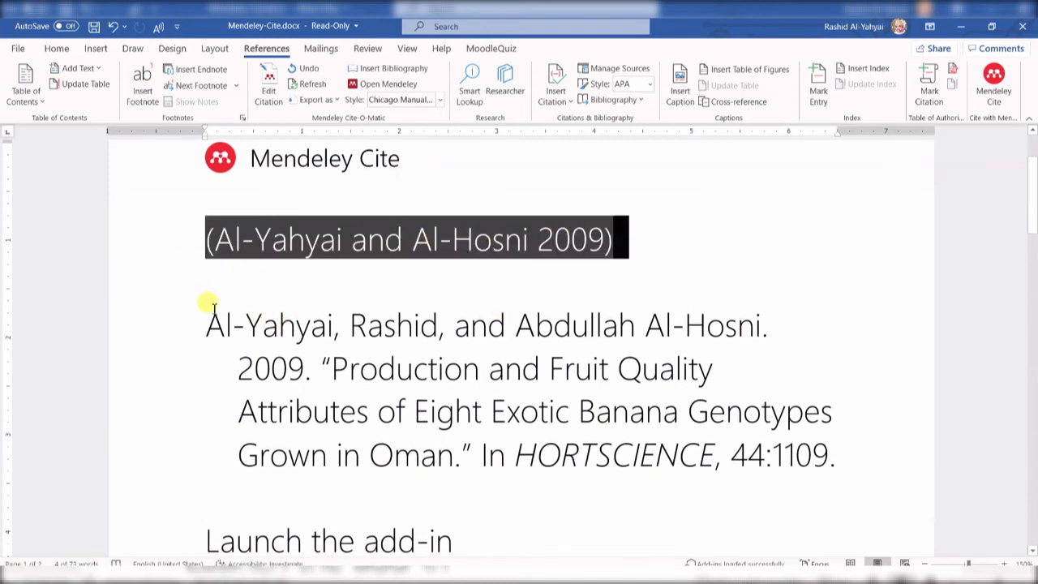
{"action": "left_click_drag", "start_coordinate": [206, 318], "coordinate": [505, 394]}
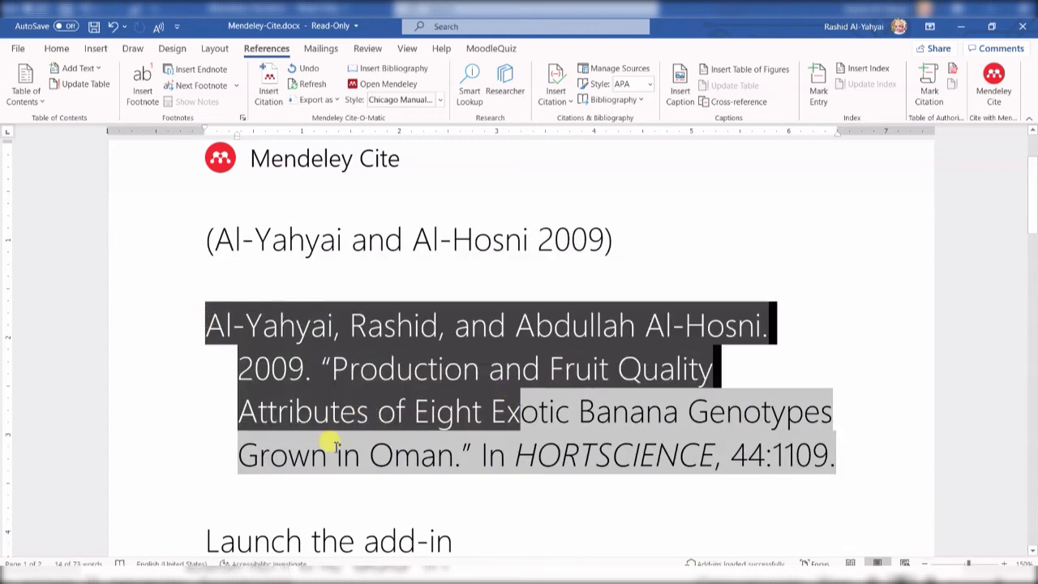
{"action": "left_click", "coordinate": [289, 493]}
{"action": "scroll", "coordinate": [291, 496], "scroll_direction": "down", "scroll_amount": 15}
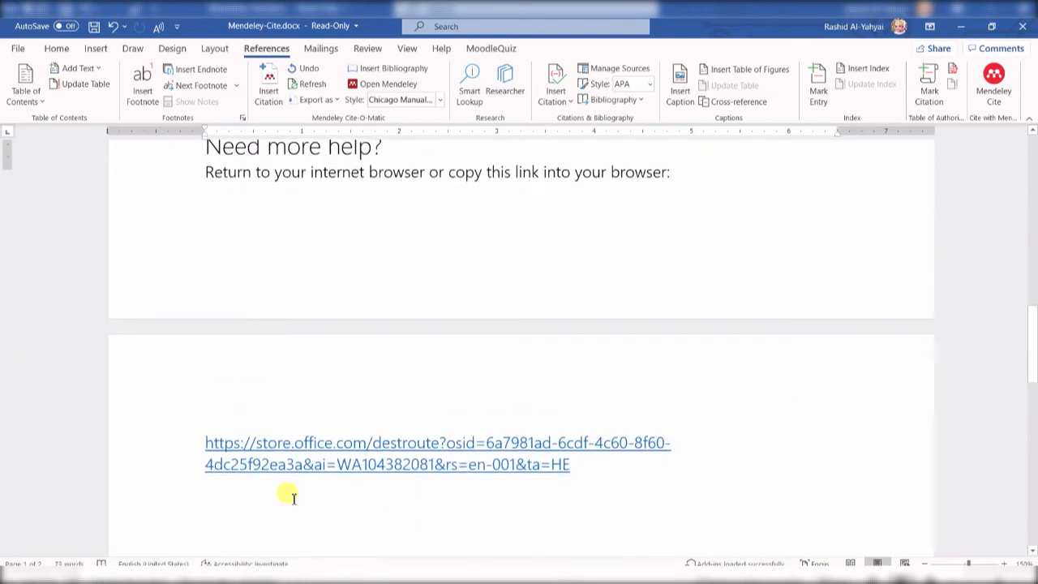
Create a new blank document and write "Banana is a good crop" as its first line.
{"action": "left_click", "coordinate": [18, 48]}
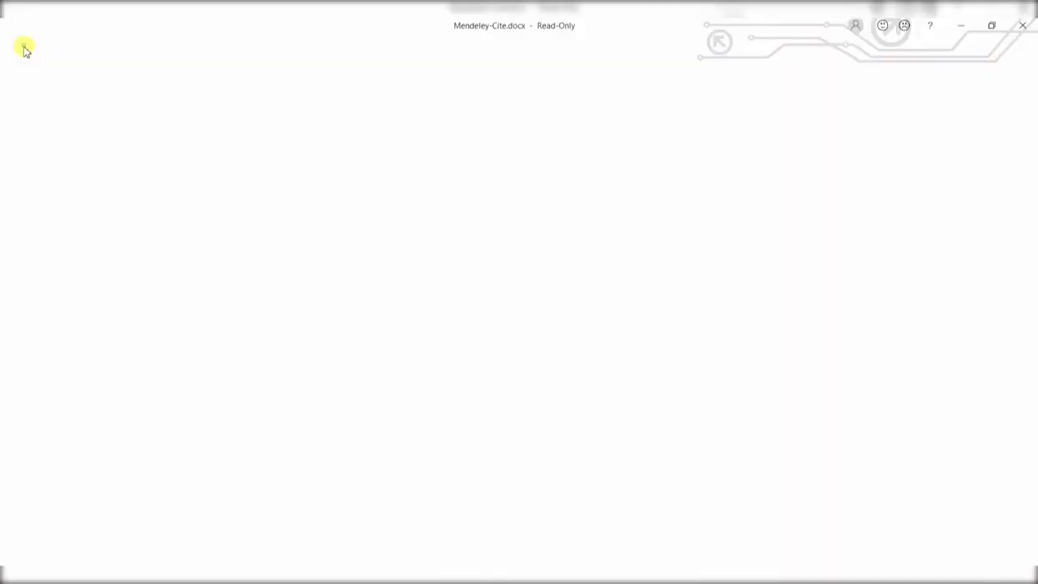
{"action": "left_click", "coordinate": [18, 52]}
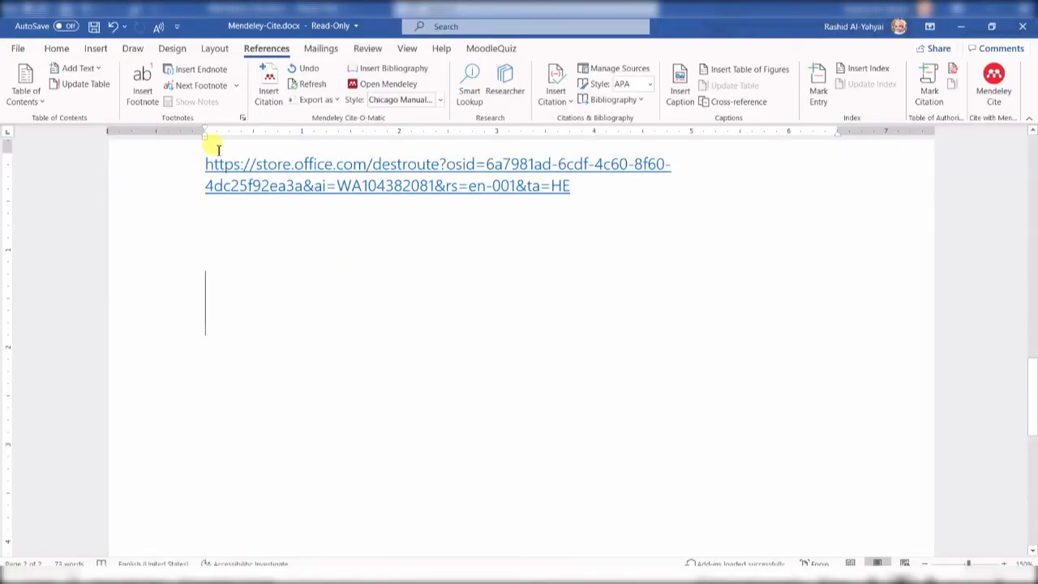
{"action": "left_click", "coordinate": [53, 47]}
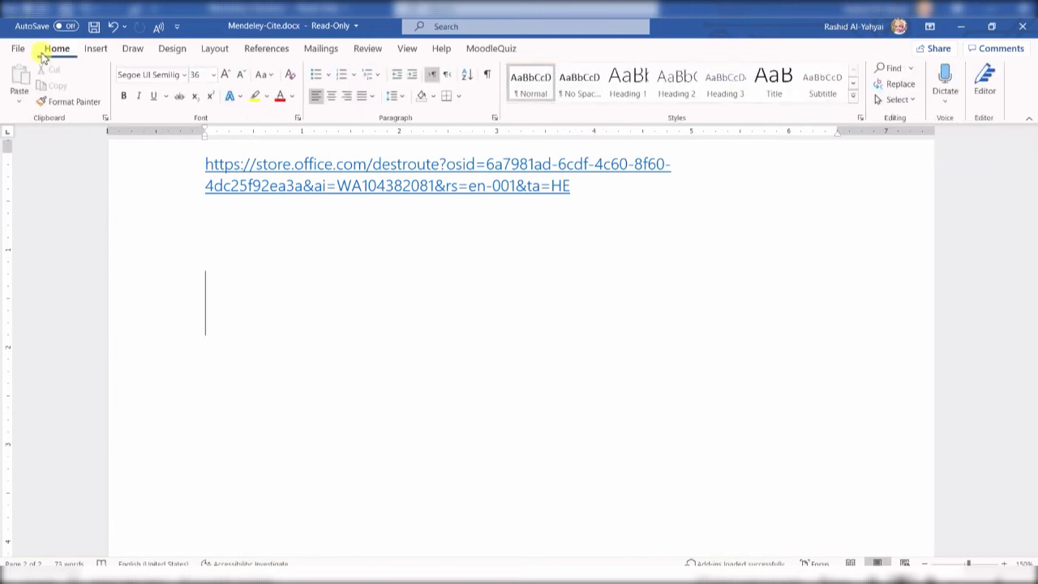
{"action": "left_click", "coordinate": [17, 49]}
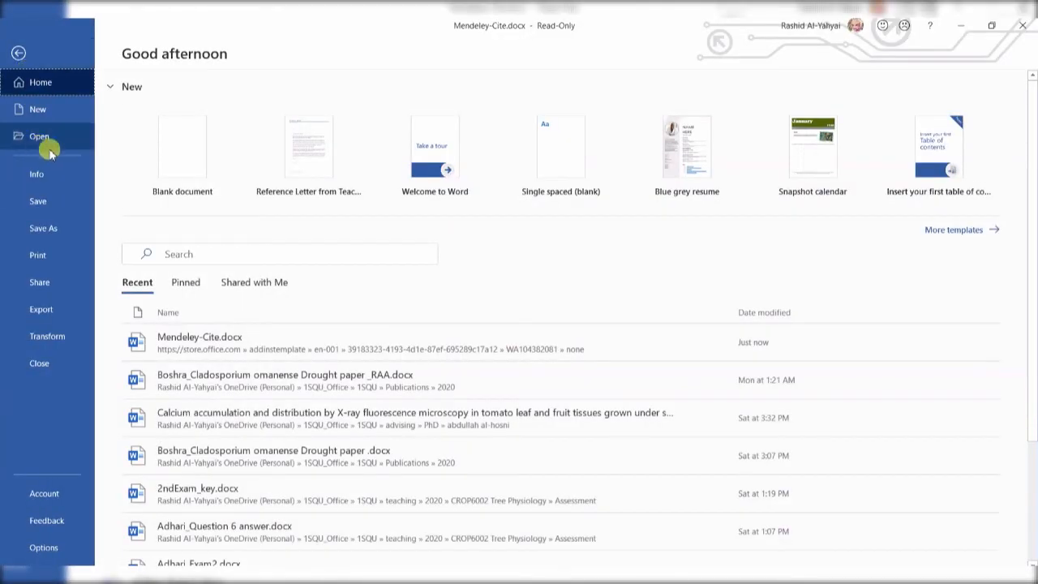
{"action": "left_click", "coordinate": [200, 145]}
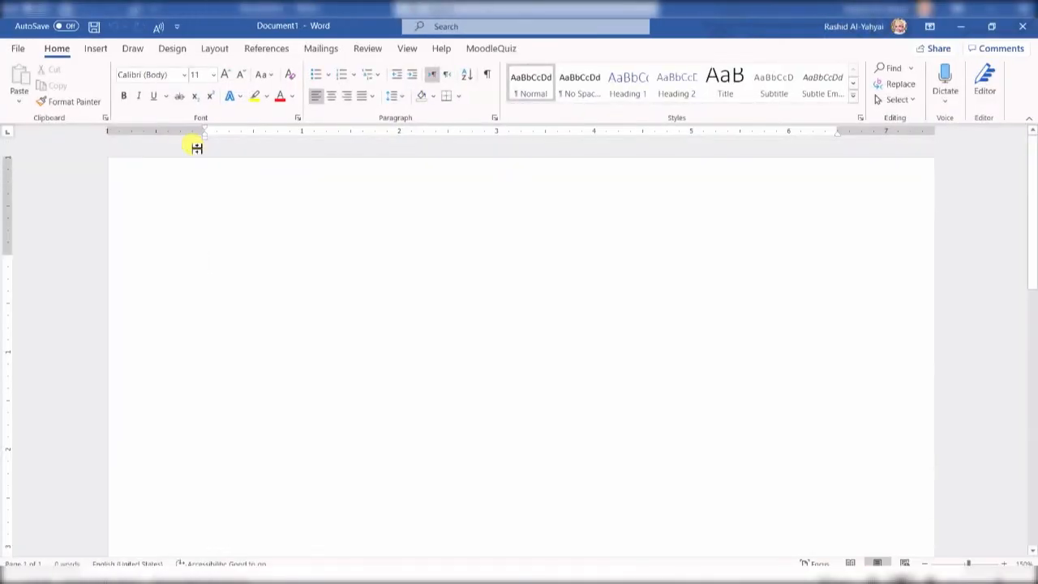
{"action": "type", "text": "banana"}
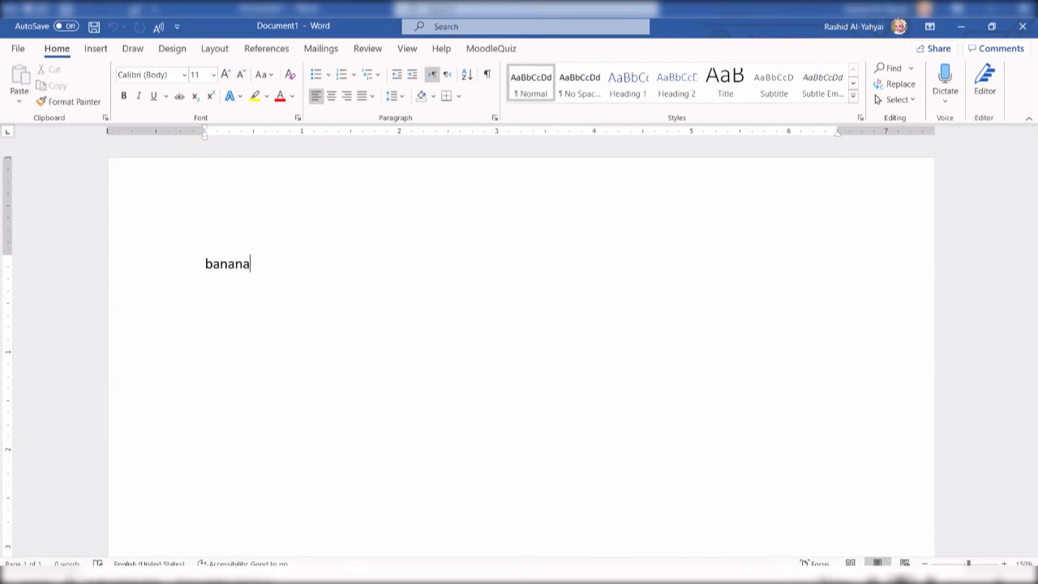
{"action": "type", "text": " is a good crop"}
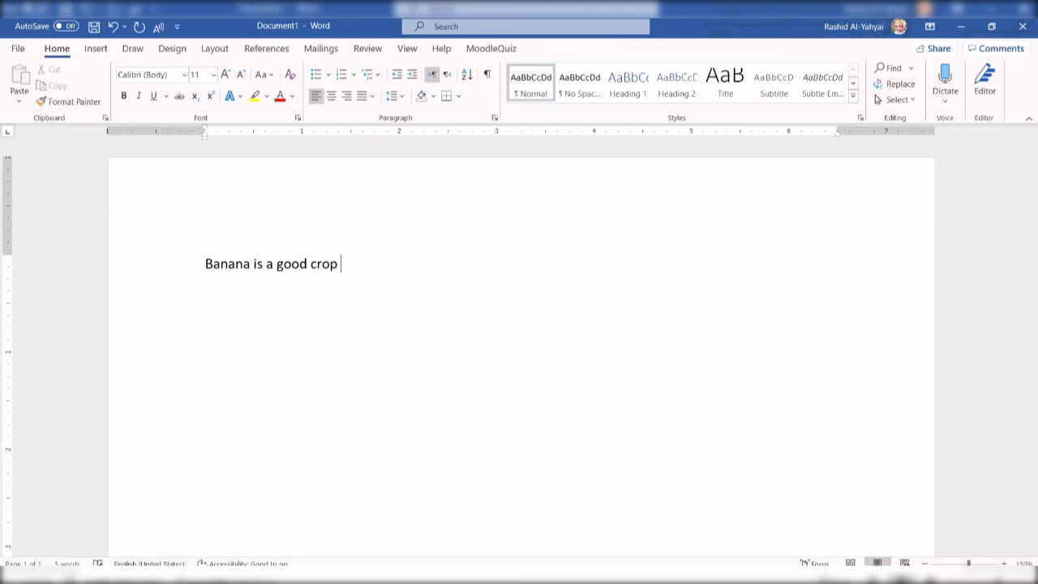
Insert a Mendeley citation of the 2003 traditional farming and plant species diversity article after "good crop", searching the library for "banana".
{"action": "left_click", "coordinate": [263, 49]}
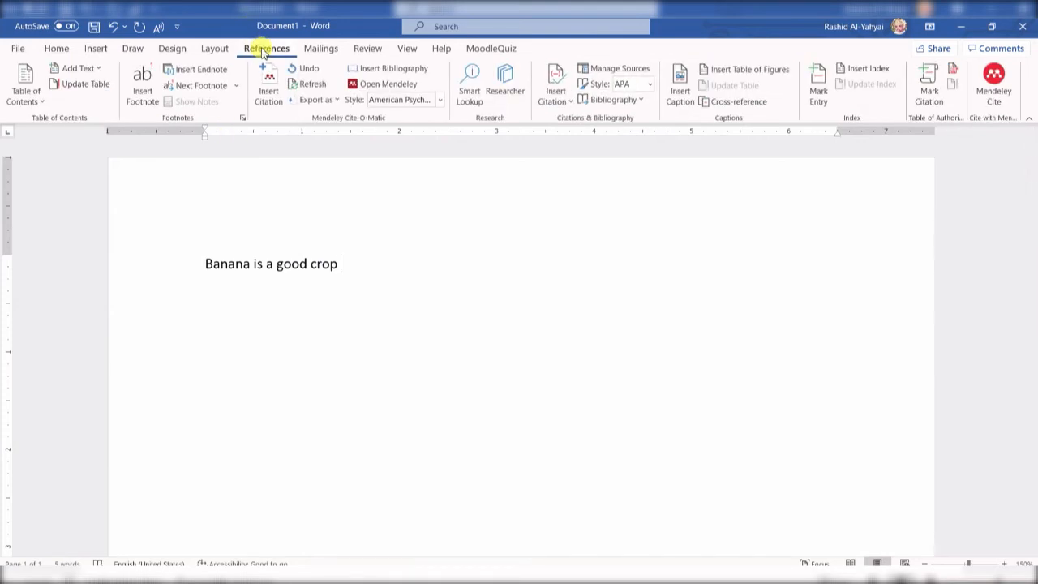
{"action": "left_click", "coordinate": [266, 88]}
{"action": "type", "text": "banana"}
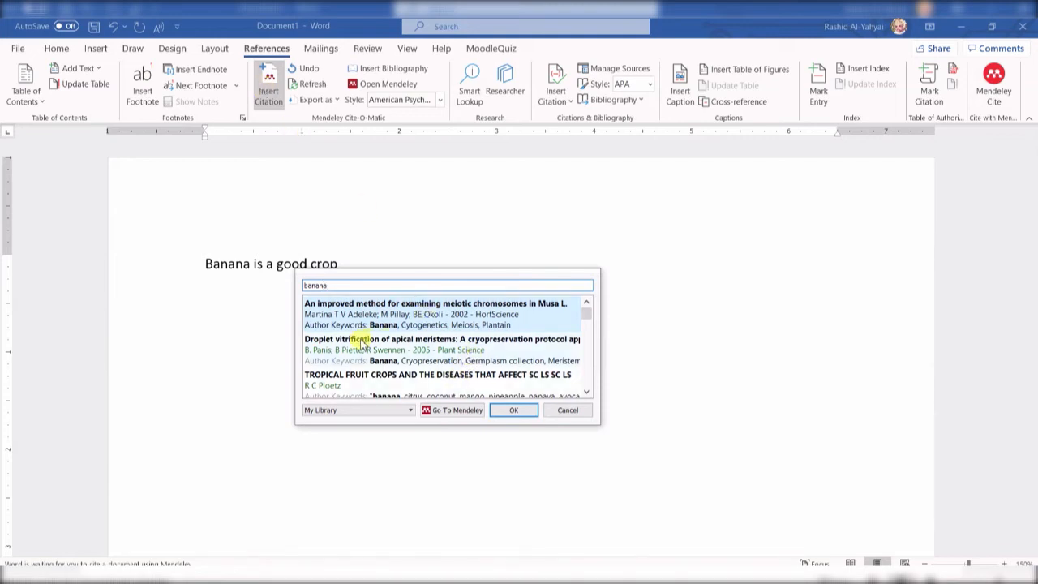
{"action": "scroll", "coordinate": [422, 355], "scroll_direction": "down", "scroll_amount": 5}
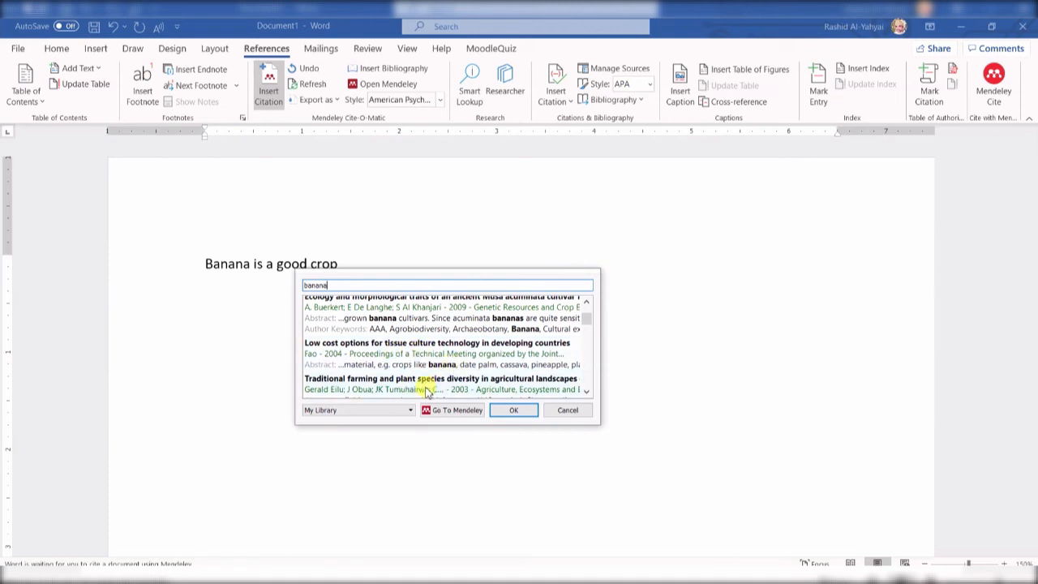
{"action": "double_click", "coordinate": [424, 389]}
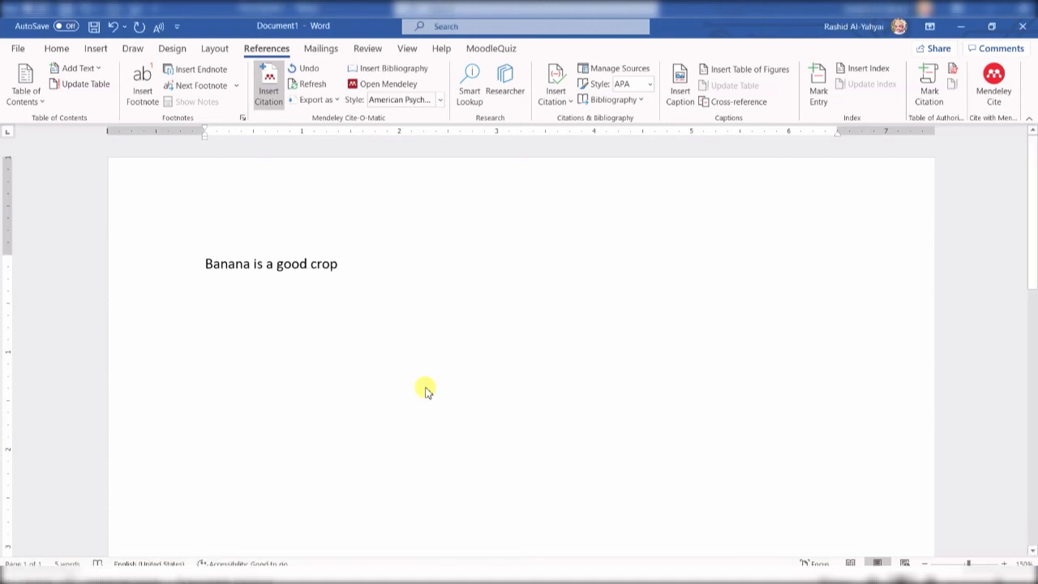
{"action": "left_click", "coordinate": [504, 261]}
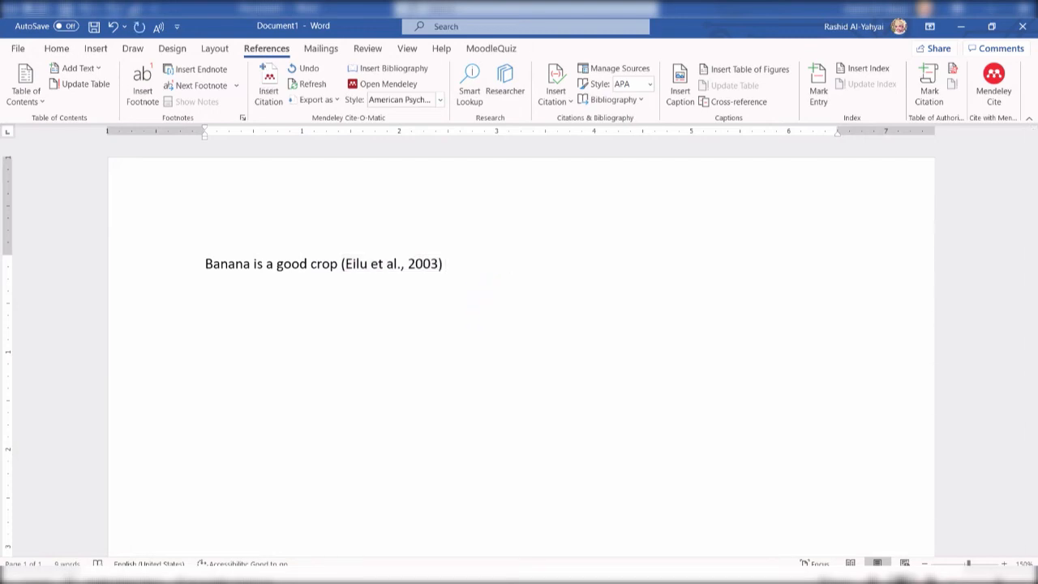
Continue the sentence with "and date palm" and cite the 2012 sub-optimal irrigation article on dates, searching by author surname and "date palm".
{"action": "type", "text": "and date palm"}
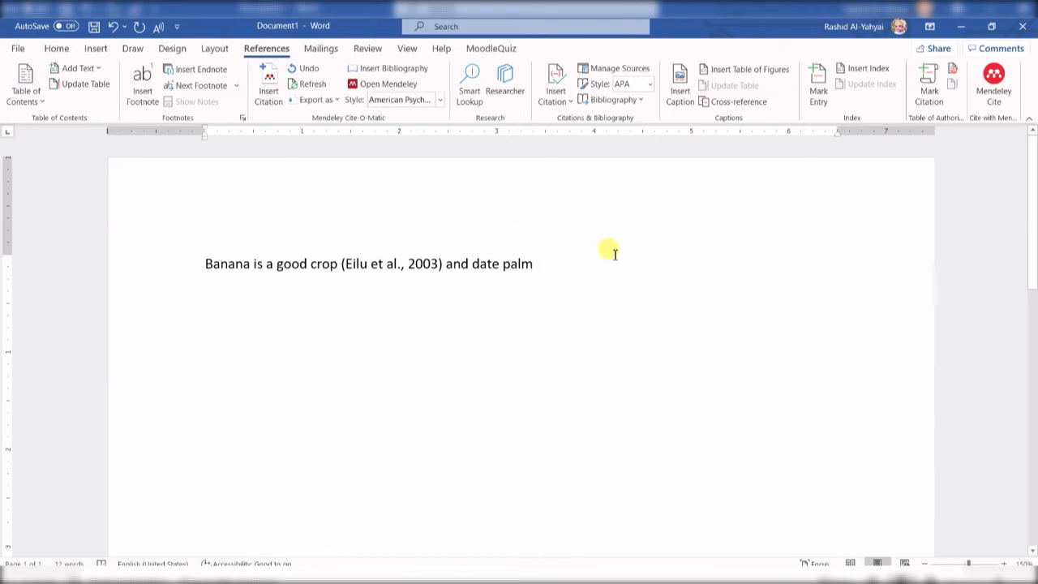
{"action": "left_click", "coordinate": [269, 73]}
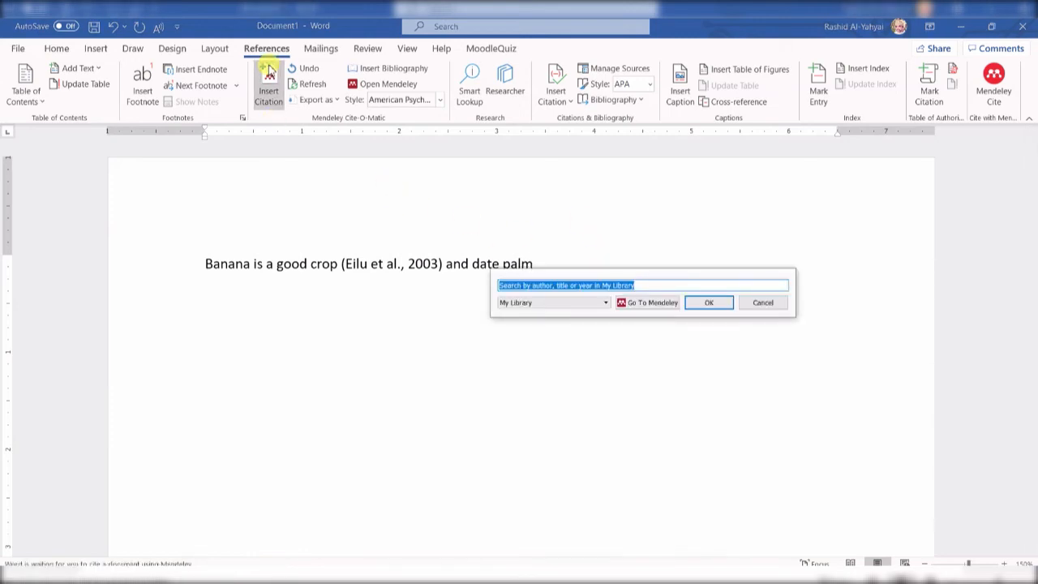
{"action": "type", "text": "date pal"}
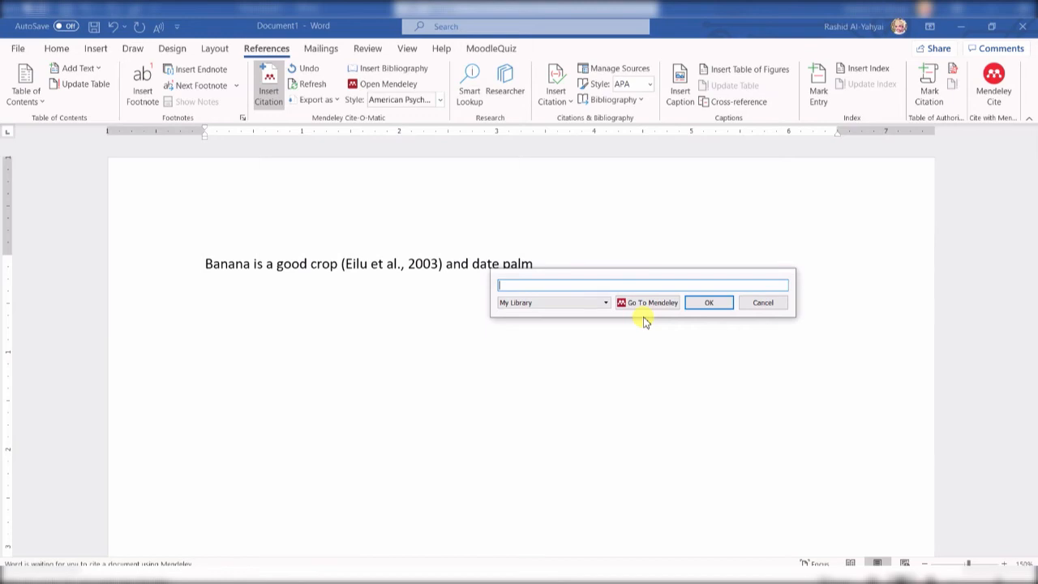
{"action": "type", "text": "al-yahyai"}
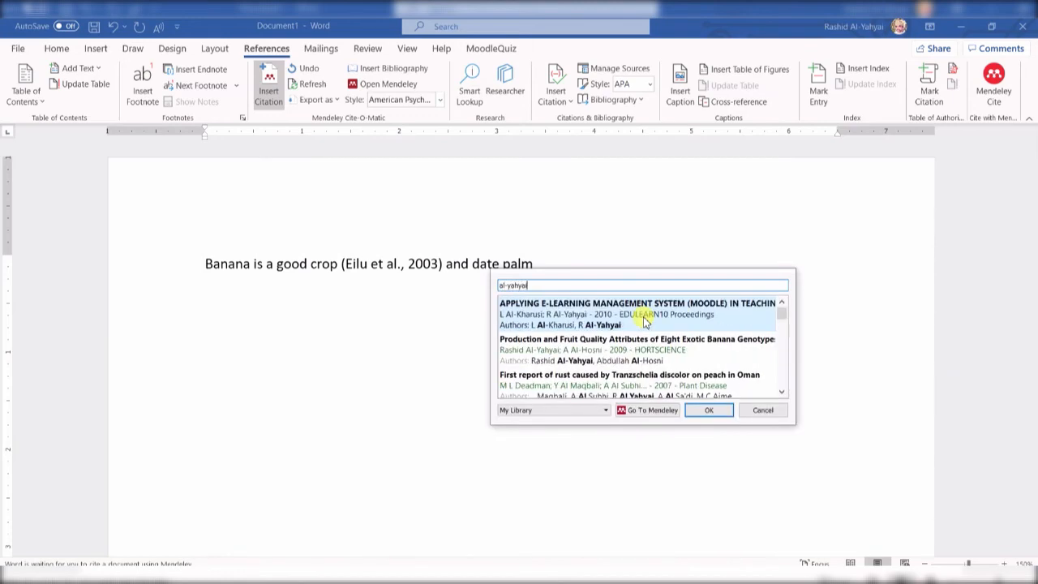
{"action": "scroll", "coordinate": [644, 320], "scroll_direction": "down", "scroll_amount": 6}
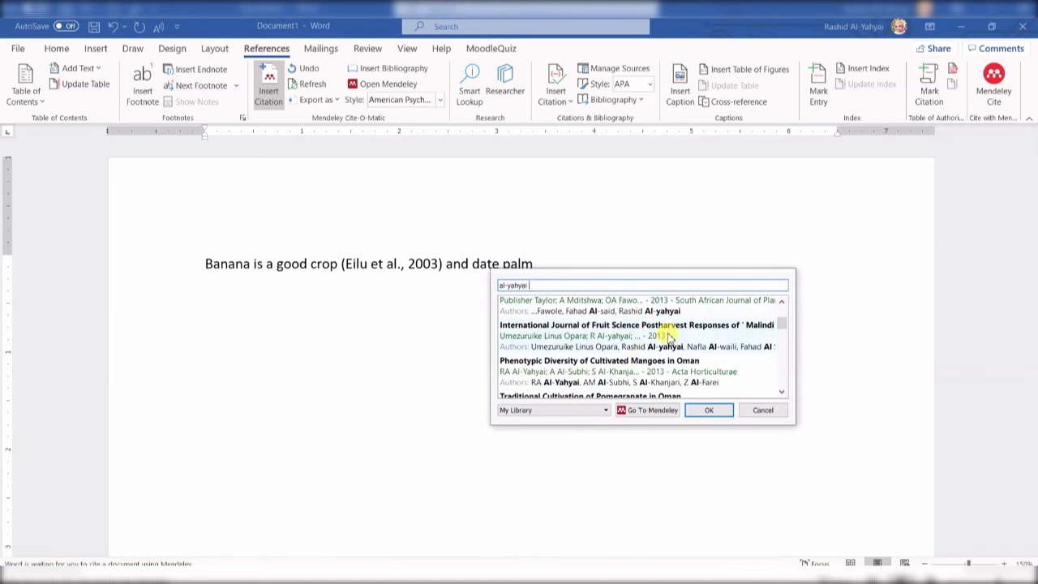
{"action": "type", "text": "i, d"}
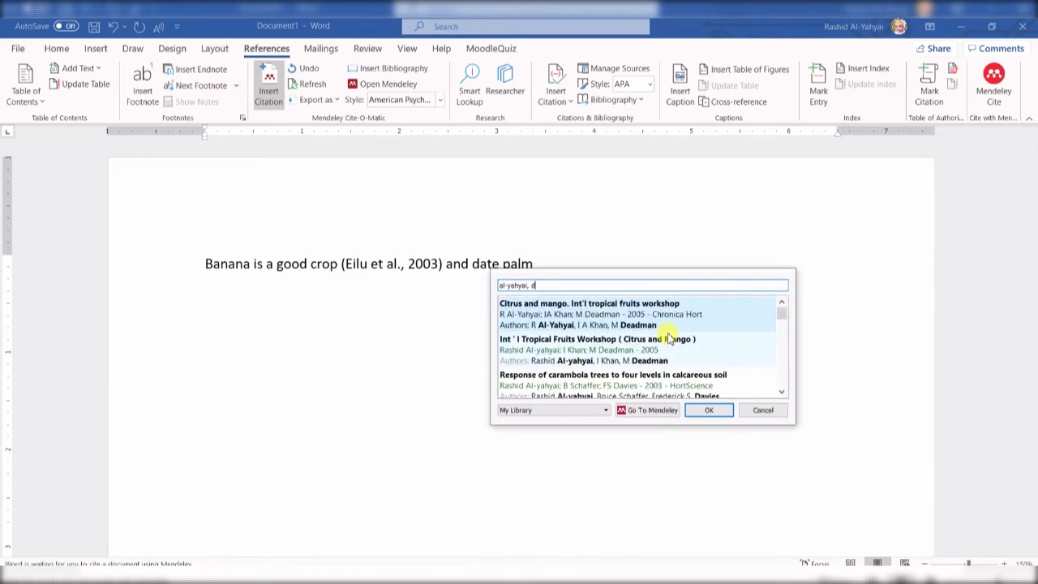
{"action": "type", "text": "ate palm"}
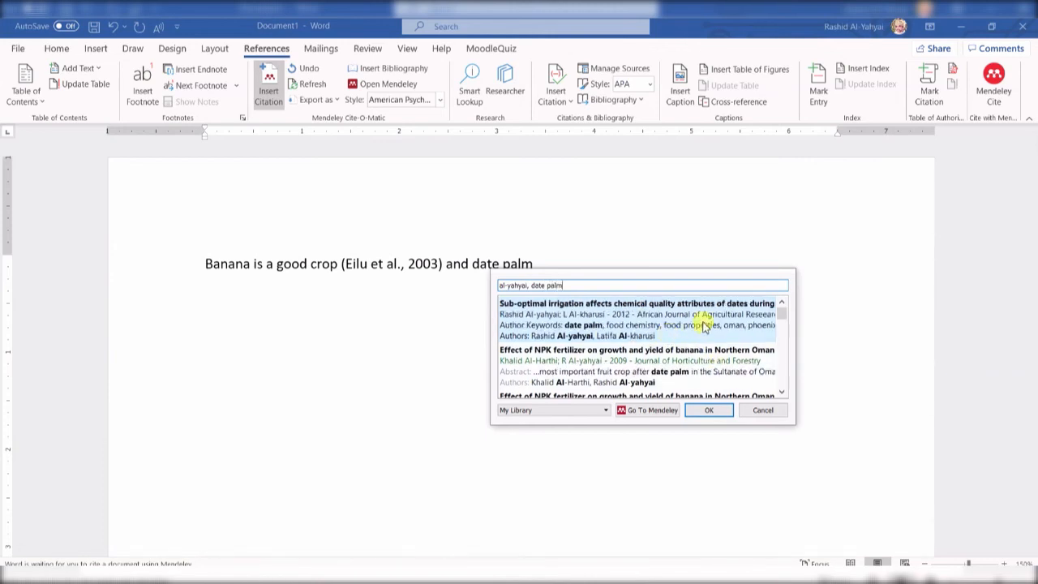
{"action": "double_click", "coordinate": [704, 325]}
{"action": "left_click", "coordinate": [738, 278]}
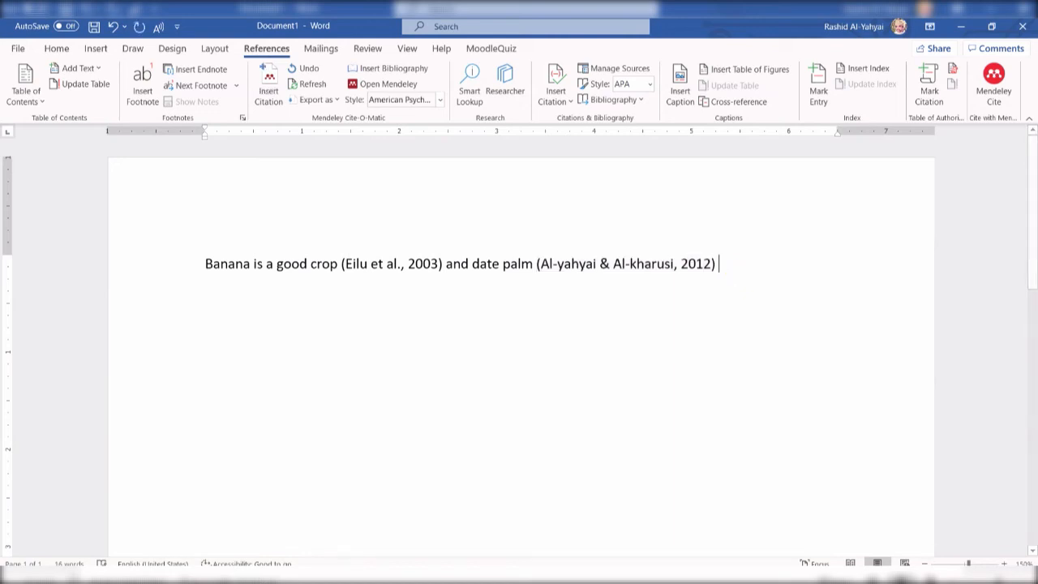
Add a "References:" line below the sentence, separated by a blank line, and insert the Mendeley bibliography under it.
{"action": "key", "text": "Return"}
{"action": "key", "text": "Return"}
{"action": "type", "text": "Referenc"}
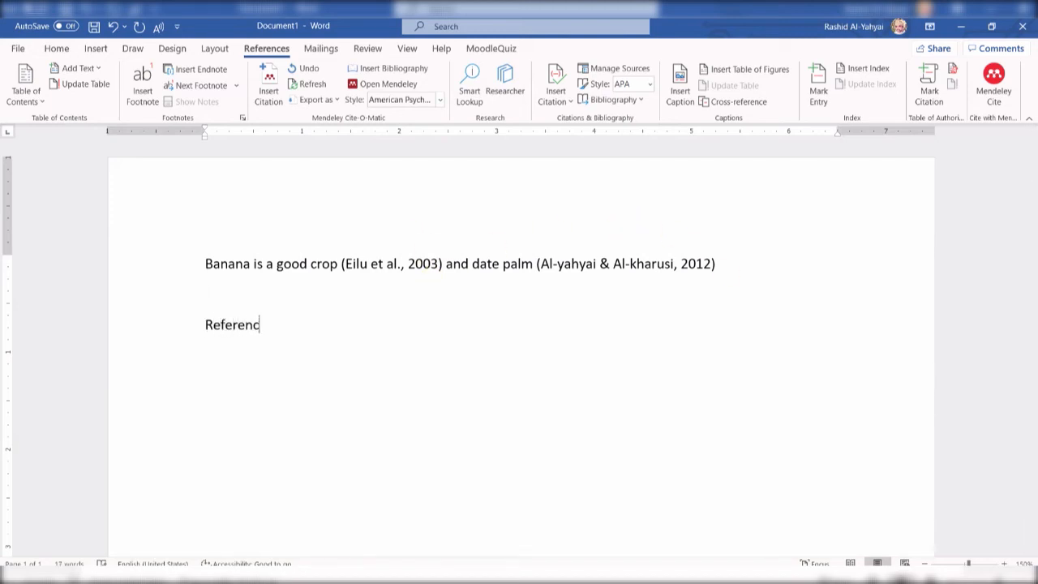
{"action": "type", "text": "es:"}
{"action": "key", "text": "Return"}
{"action": "type", "text": "4"}
{"action": "left_click", "coordinate": [386, 71]}
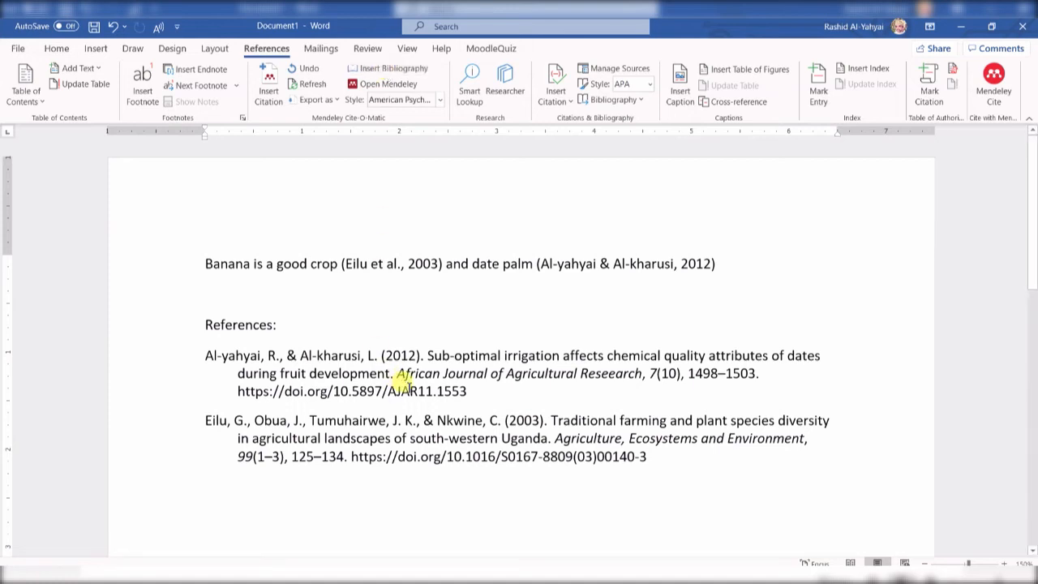
{"action": "left_click", "coordinate": [403, 383]}
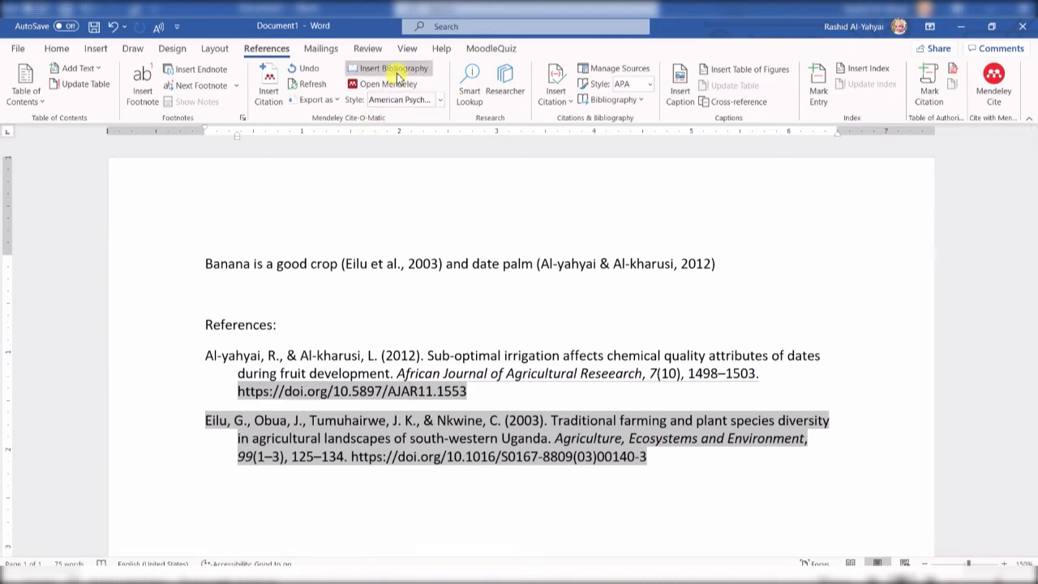
Change the Mendeley citation style to Chicago Manual of Style 17th edition (author-date) and refresh the citations.
{"action": "left_click", "coordinate": [439, 99]}
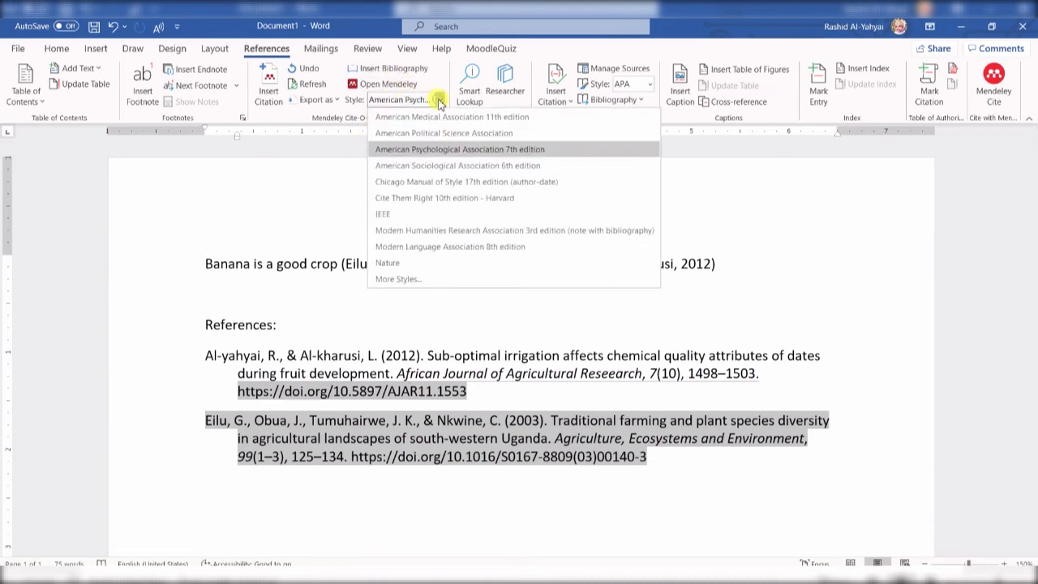
{"action": "left_click", "coordinate": [434, 181]}
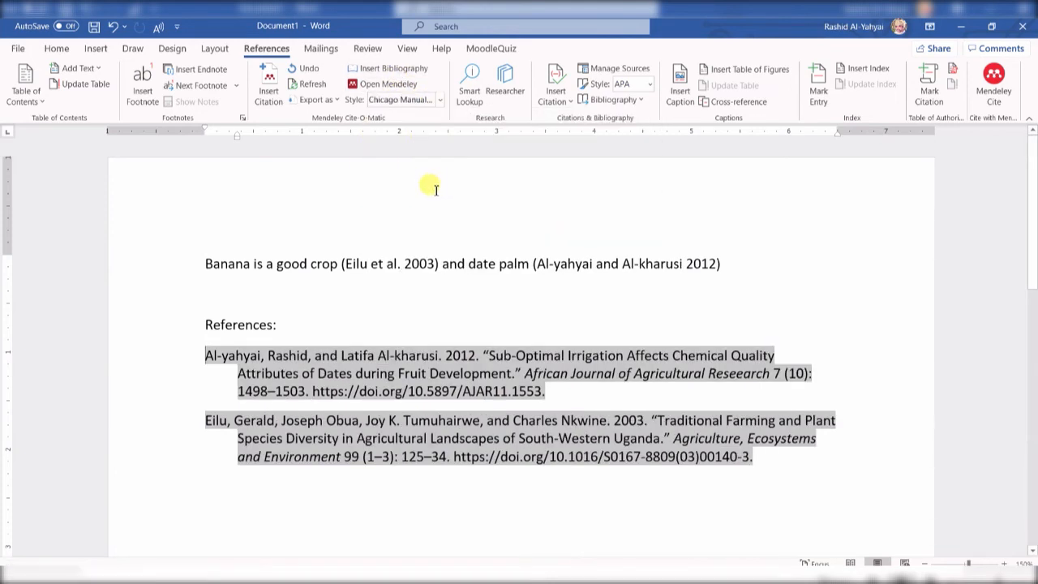
{"action": "left_click", "coordinate": [306, 85]}
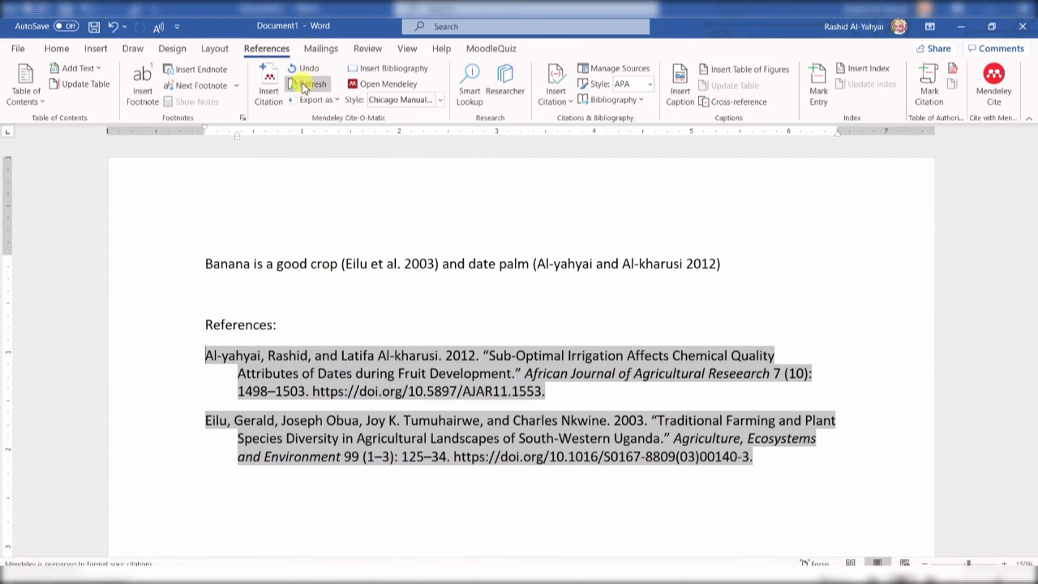
Change the Mendeley citation style to Modern Humanities Research Association 3rd edition (note with bibliography).
{"action": "left_click", "coordinate": [300, 307]}
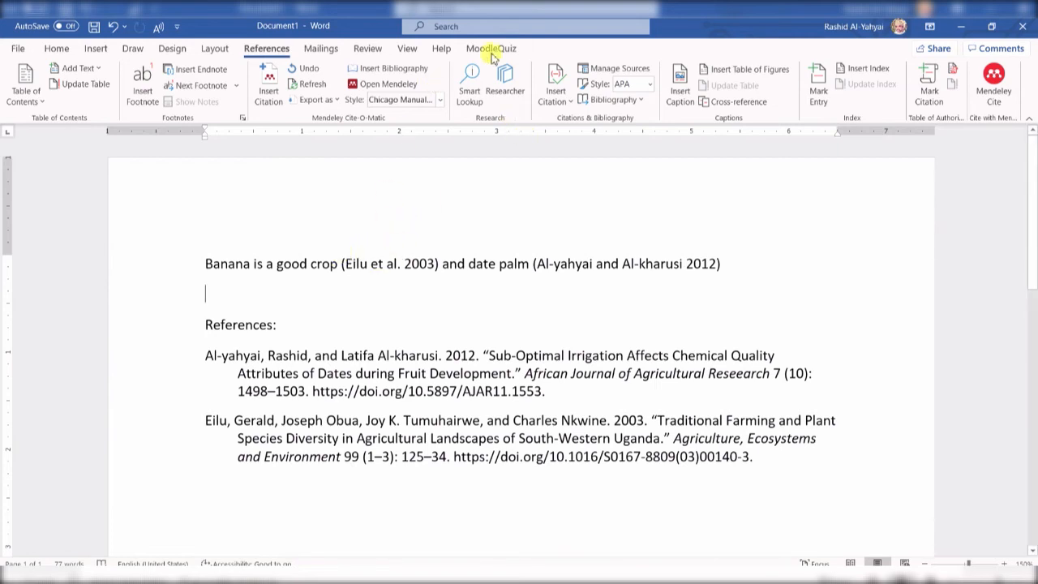
{"action": "left_click", "coordinate": [439, 99]}
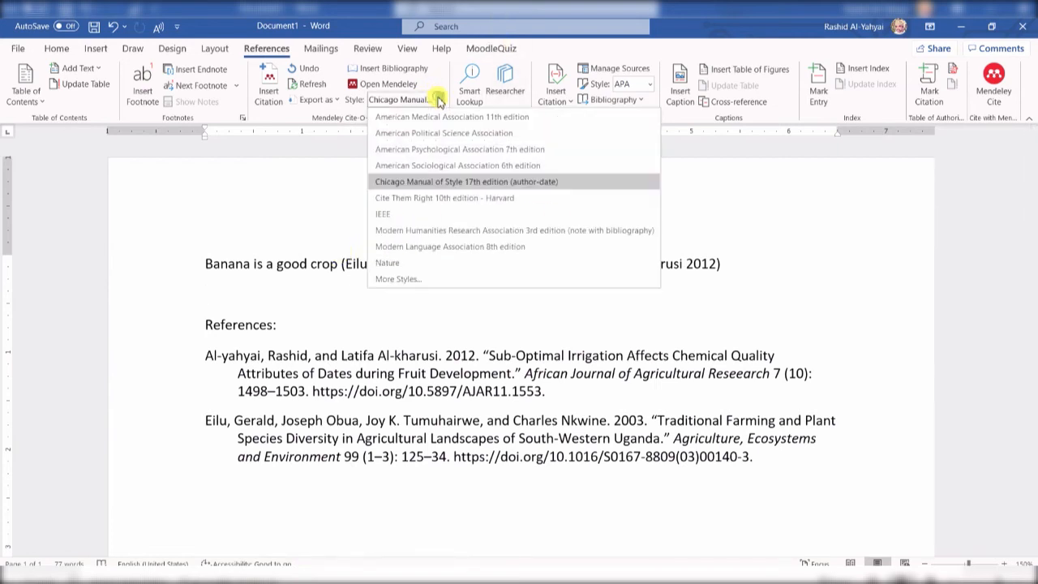
{"action": "left_click", "coordinate": [427, 232]}
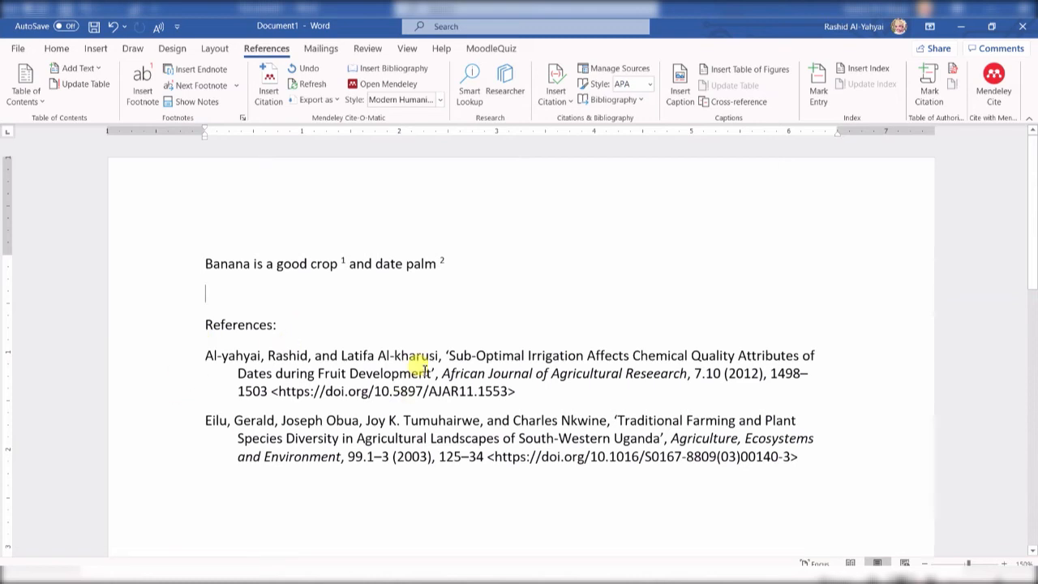
Open Mendeley Desktop's Citation Styles dialog through More Styles and examine its style download options and journal abbreviations.
{"action": "left_click", "coordinate": [433, 101]}
{"action": "left_click", "coordinate": [415, 278]}
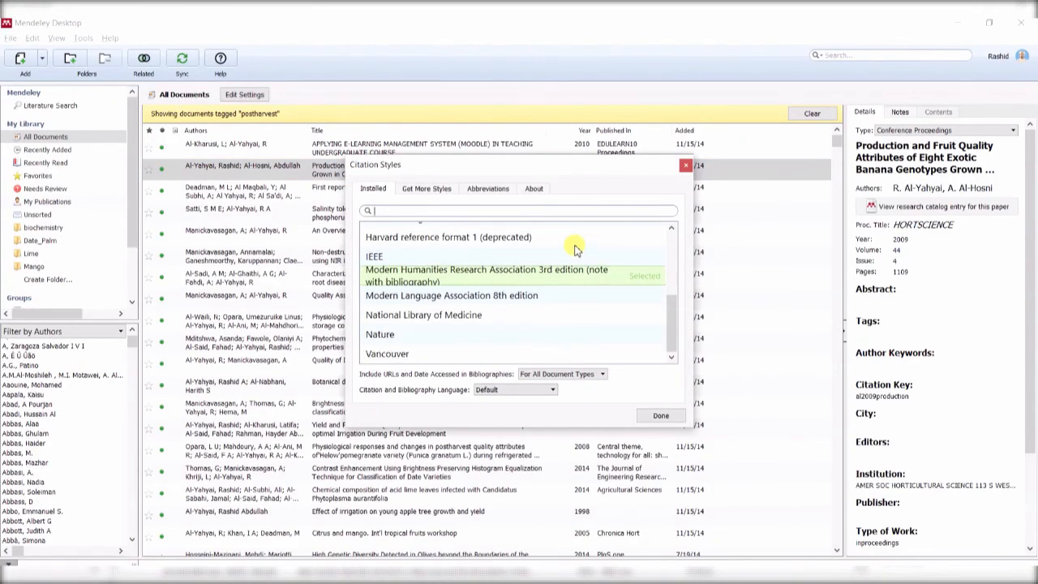
{"action": "left_click", "coordinate": [428, 189]}
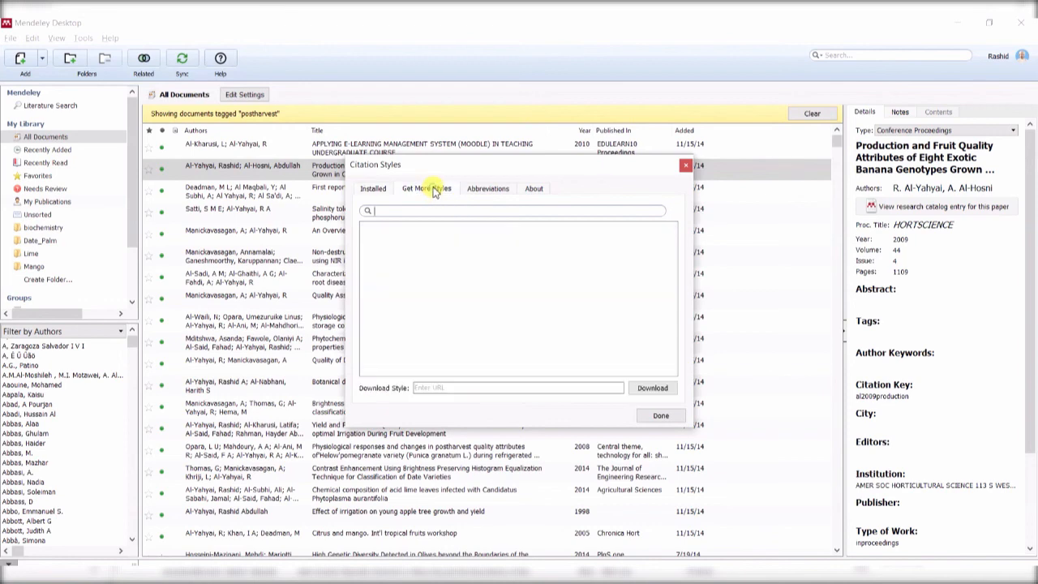
{"action": "left_click", "coordinate": [494, 193]}
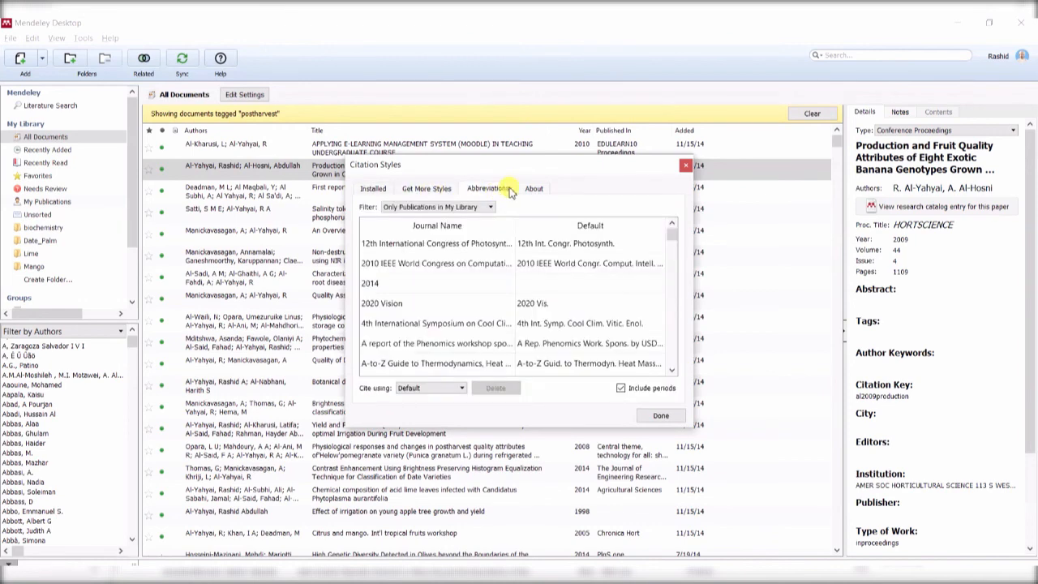
Close Mendeley's Citation Styles dialog and switch to Chrome to view the MDPI article on salinity response in date palm cultivars.
{"action": "left_click", "coordinate": [377, 191]}
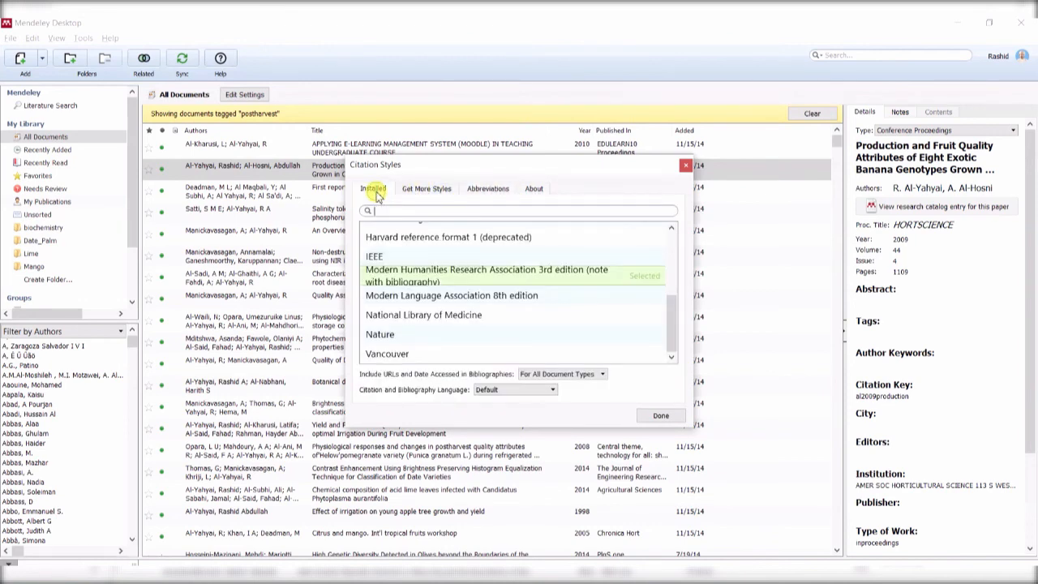
{"action": "left_click", "coordinate": [655, 414]}
{"action": "key", "text": "alt+Tab"}
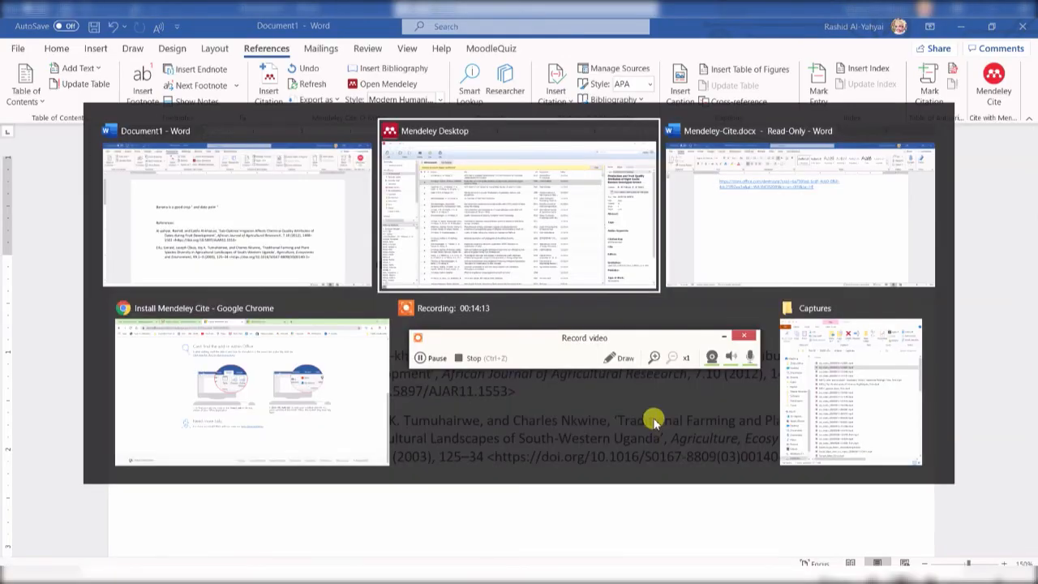
{"action": "key", "text": "alt+Tab"}
{"action": "key", "text": "alt+Tab"}
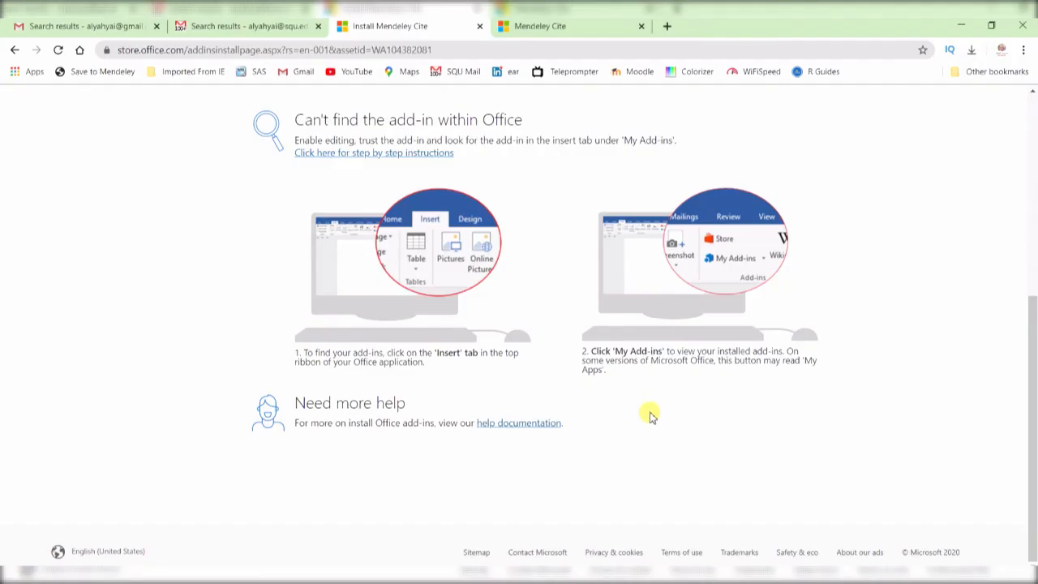
{"action": "left_click", "coordinate": [610, 26]}
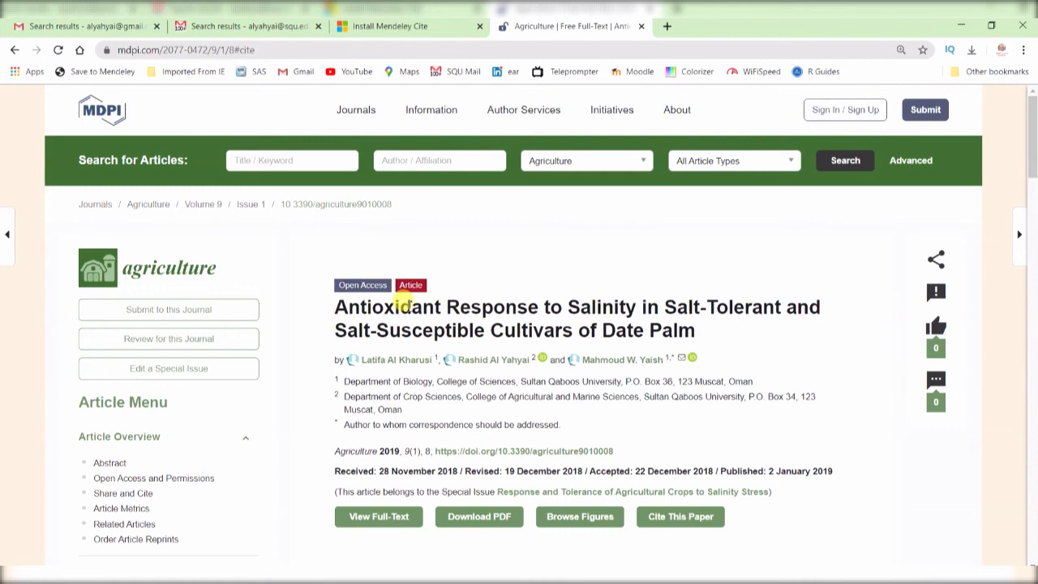
{"action": "scroll", "coordinate": [405, 304], "scroll_direction": "down", "scroll_amount": 3}
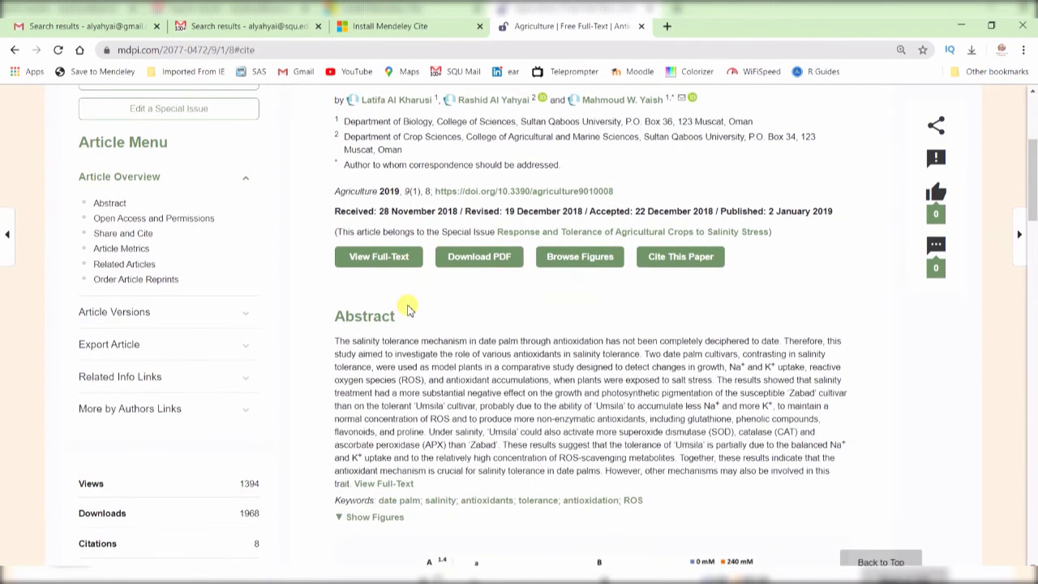
{"action": "scroll", "coordinate": [408, 309], "scroll_direction": "up", "scroll_amount": 3}
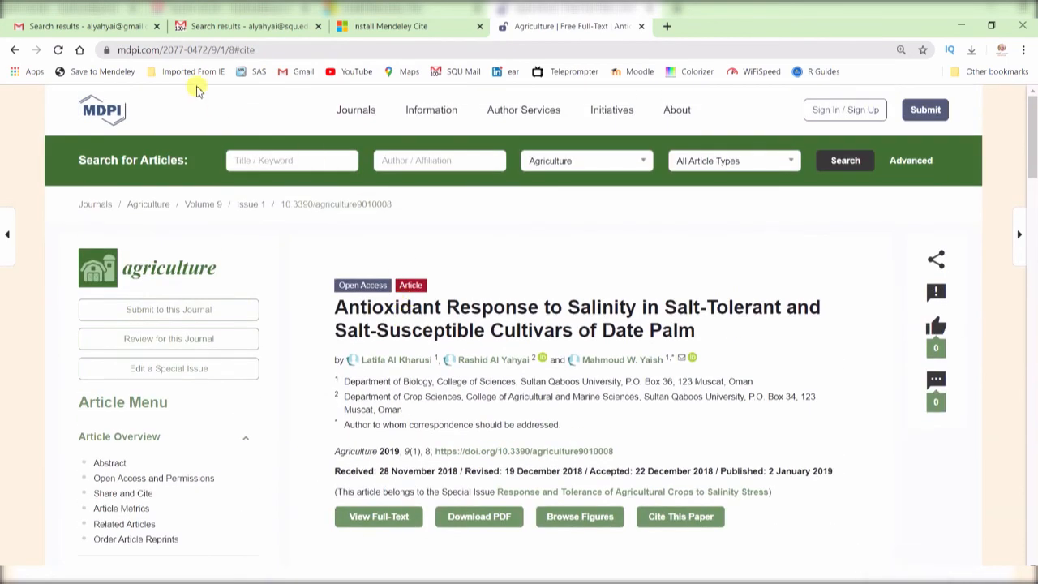
Review the date palm article's details in the Mendeley Web Importer and save it to the library with PDF download enabled.
{"action": "left_click", "coordinate": [101, 71]}
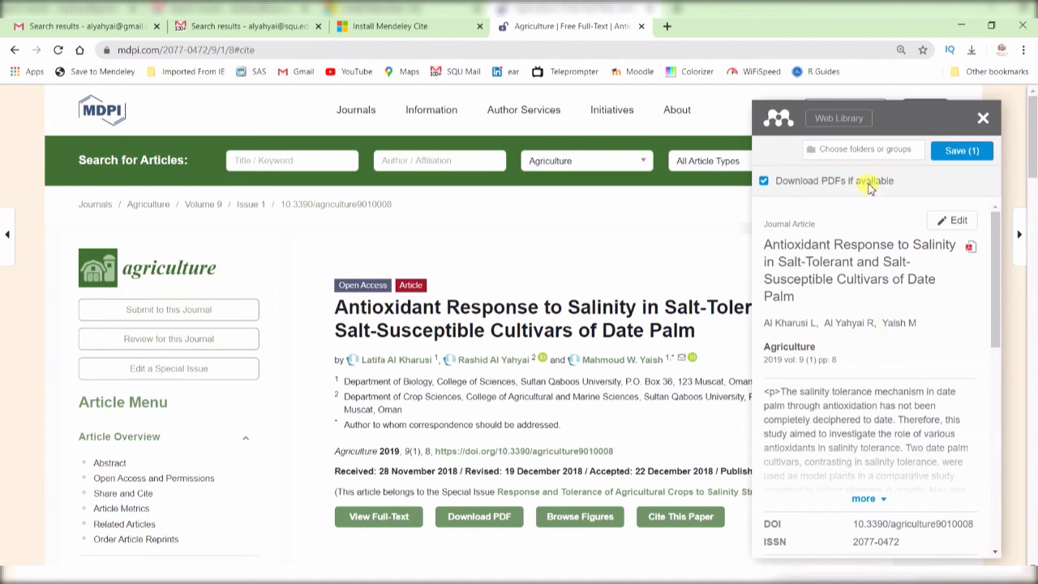
{"action": "scroll", "coordinate": [847, 260], "scroll_direction": "down", "scroll_amount": 2}
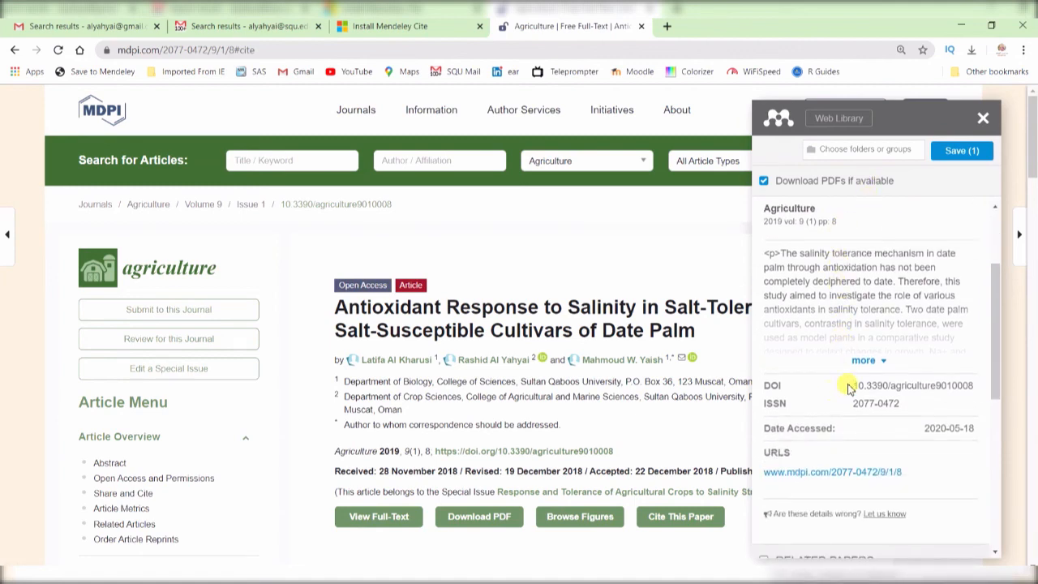
{"action": "left_click", "coordinate": [864, 360]}
{"action": "scroll", "coordinate": [874, 358], "scroll_direction": "down", "scroll_amount": 10}
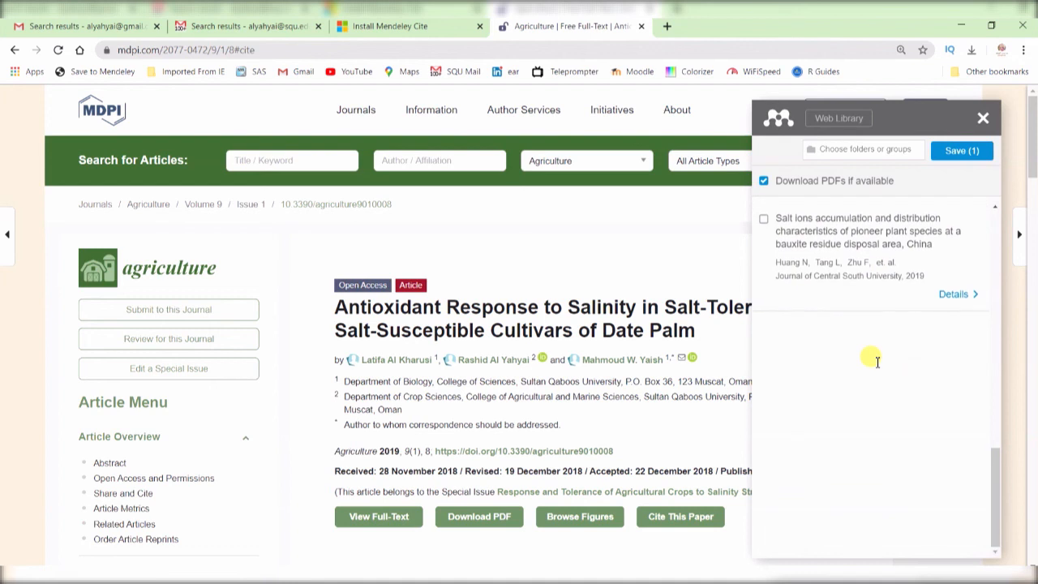
{"action": "left_click", "coordinate": [969, 155]}
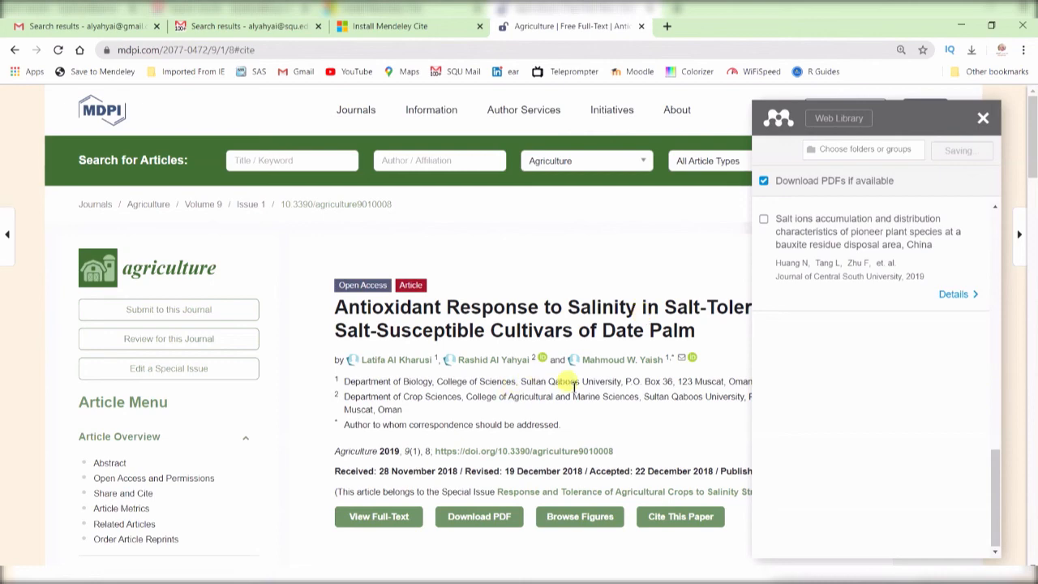
{"action": "scroll", "coordinate": [565, 381], "scroll_direction": "down", "scroll_amount": 2}
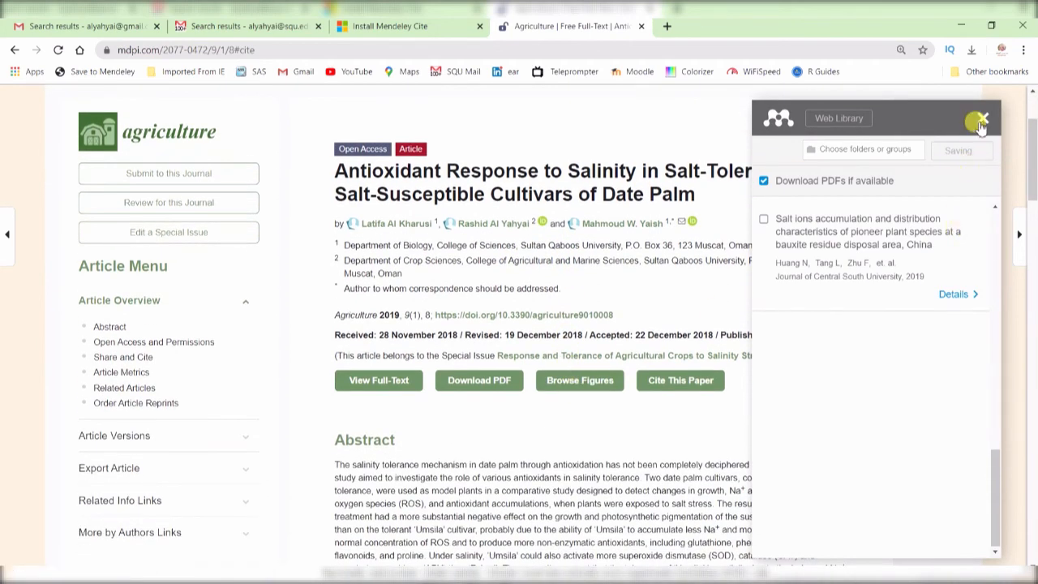
{"action": "left_click", "coordinate": [984, 118]}
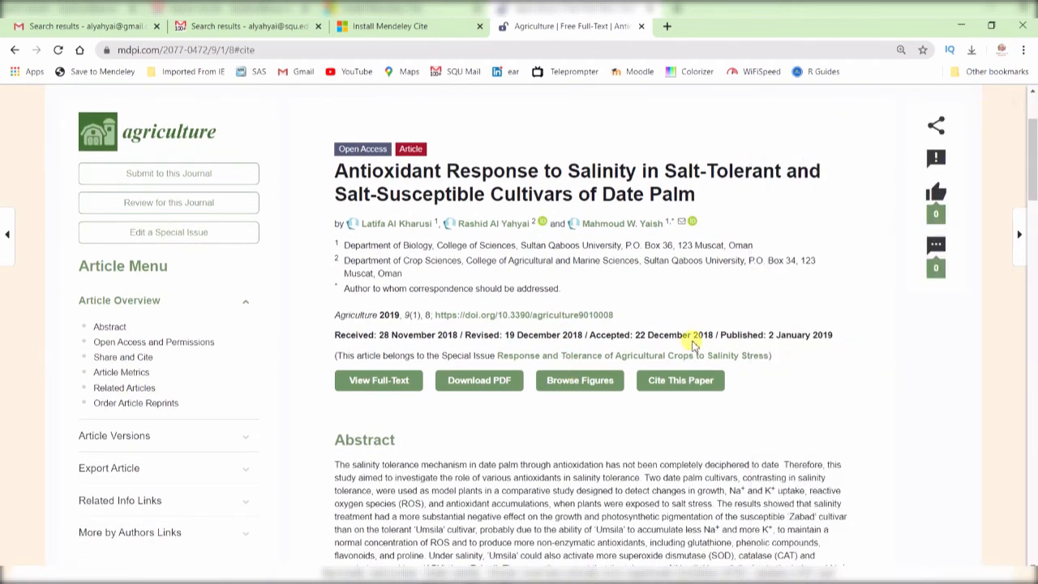
Open the article's Mendeley import page from its Share and Cite section and import it with PDF download enabled.
{"action": "scroll", "coordinate": [691, 343], "scroll_direction": "down", "scroll_amount": 2}
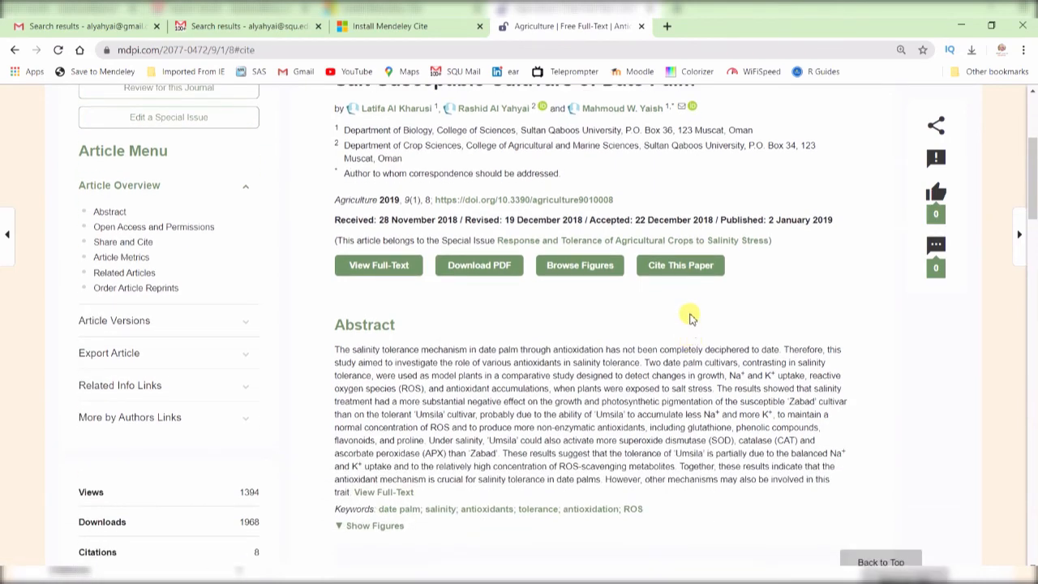
{"action": "left_click", "coordinate": [683, 268]}
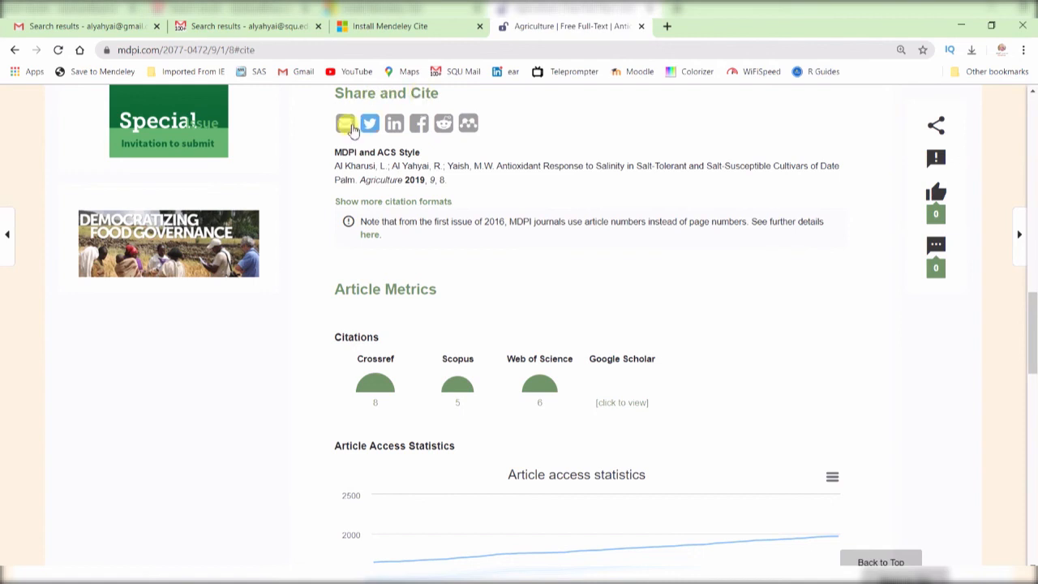
{"action": "left_click", "coordinate": [468, 124]}
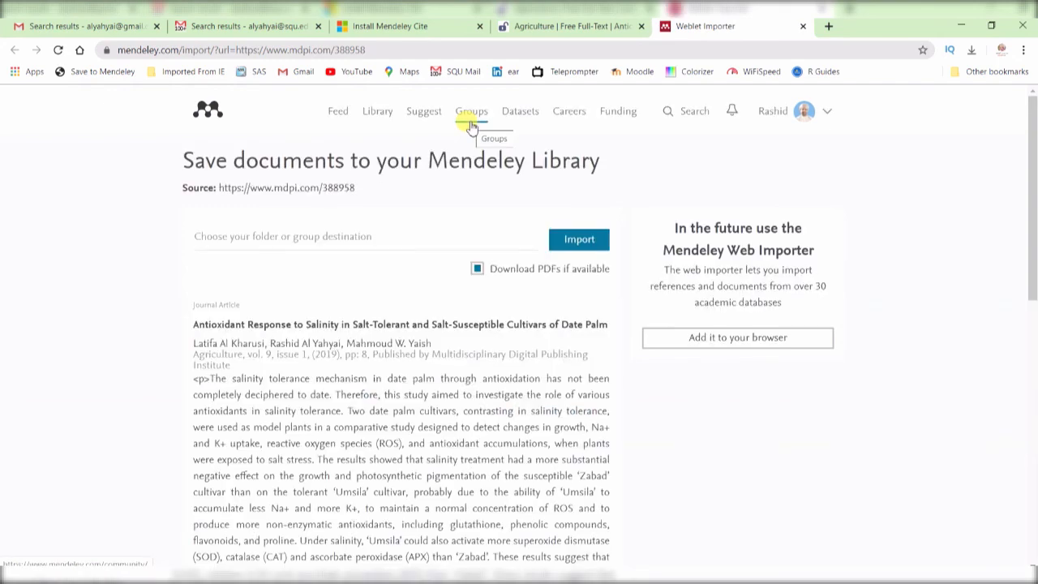
{"action": "left_click", "coordinate": [573, 241]}
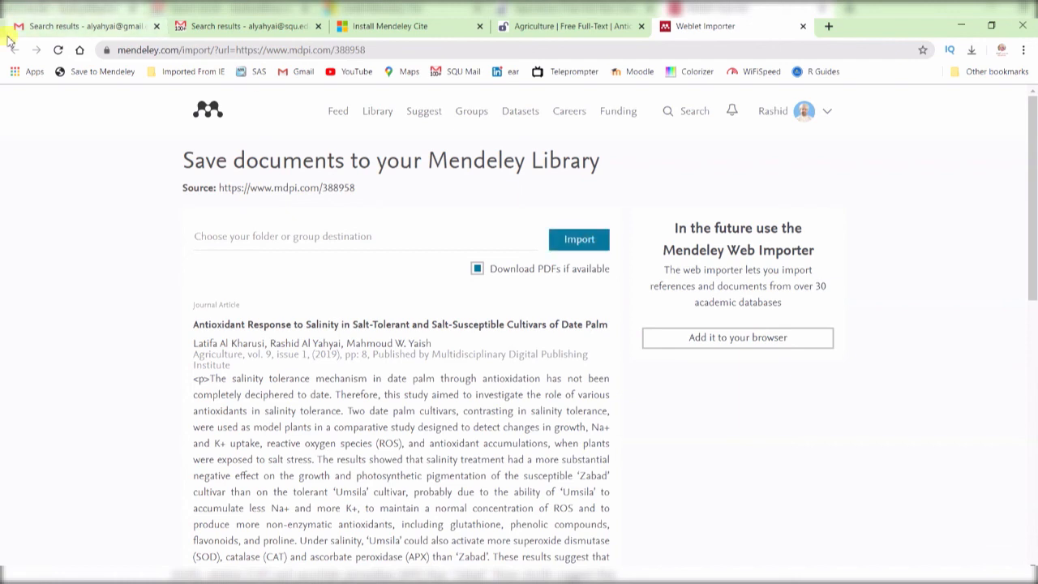
Return to the MDPI article page and locate the Mendeley sharing link in its Share and Cite section.
{"action": "left_click", "coordinate": [567, 26]}
{"action": "scroll", "coordinate": [463, 308], "scroll_direction": "up", "scroll_amount": 15}
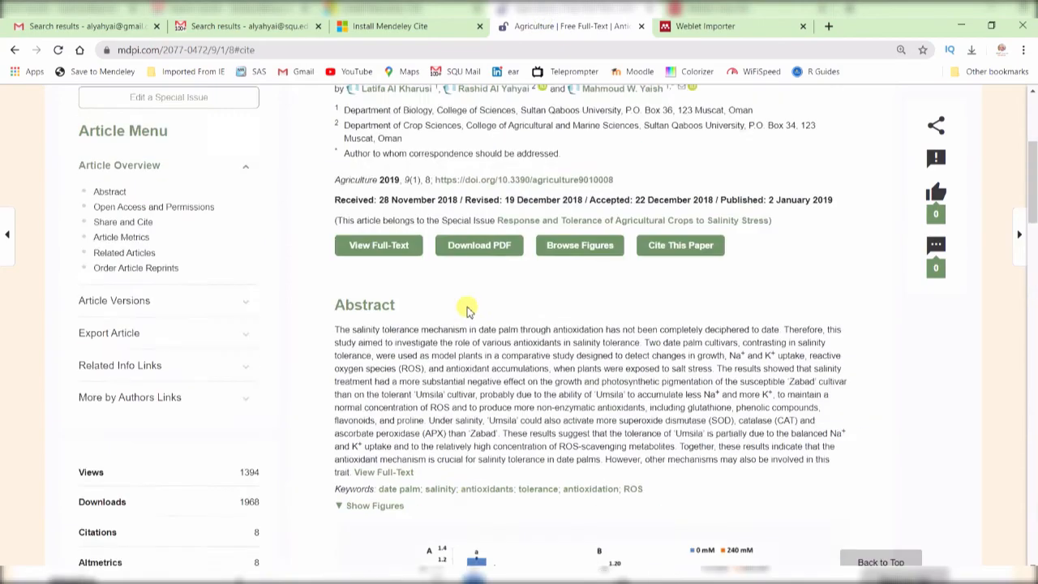
{"action": "scroll", "coordinate": [469, 312], "scroll_direction": "down", "scroll_amount": 5}
{"action": "scroll", "coordinate": [469, 310], "scroll_direction": "down", "scroll_amount": 10}
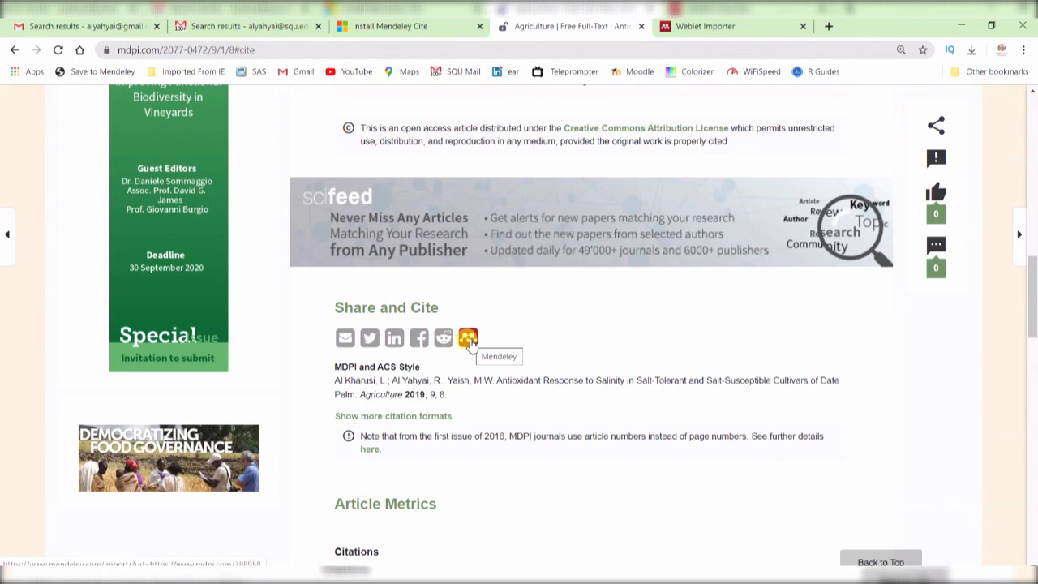
Switch to Word, search Mendeley for "mango" and cite "Analyzing transient closed chamber effects on canopy gas exchange" on the blank line above References.
{"action": "key", "text": "alt+Tab"}
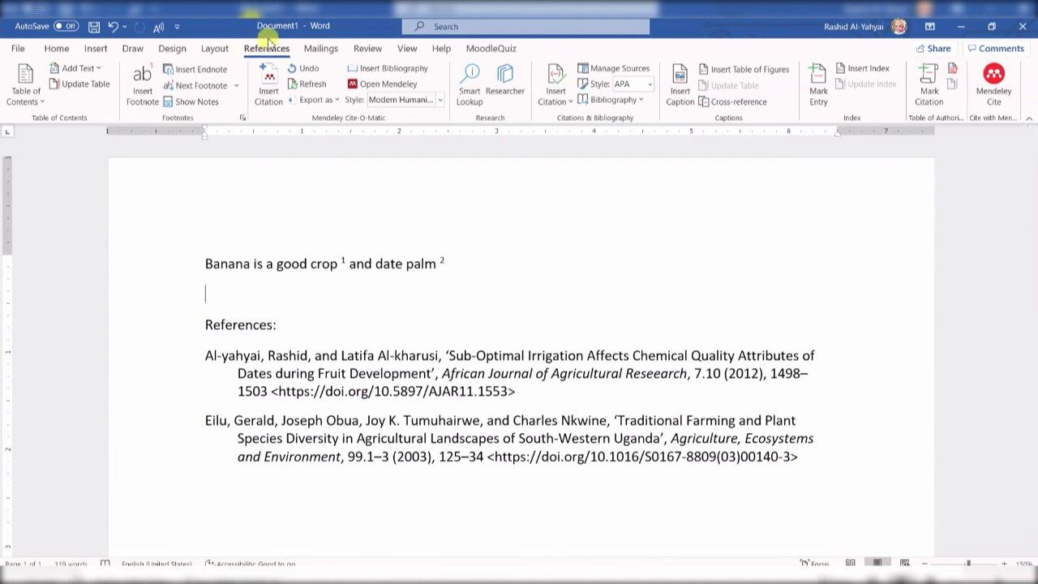
{"action": "left_click", "coordinate": [269, 88]}
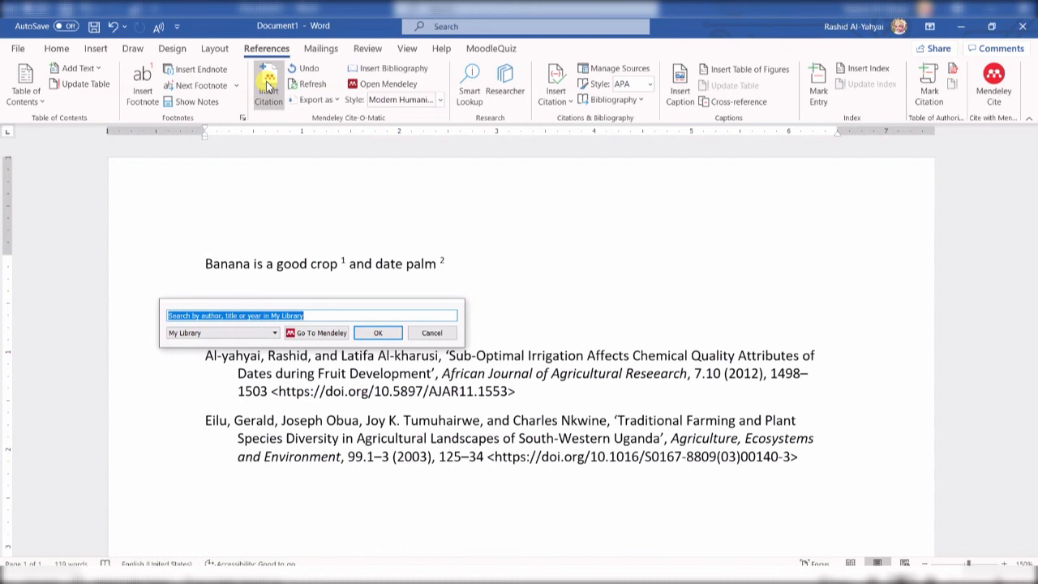
{"action": "type", "text": "mango"}
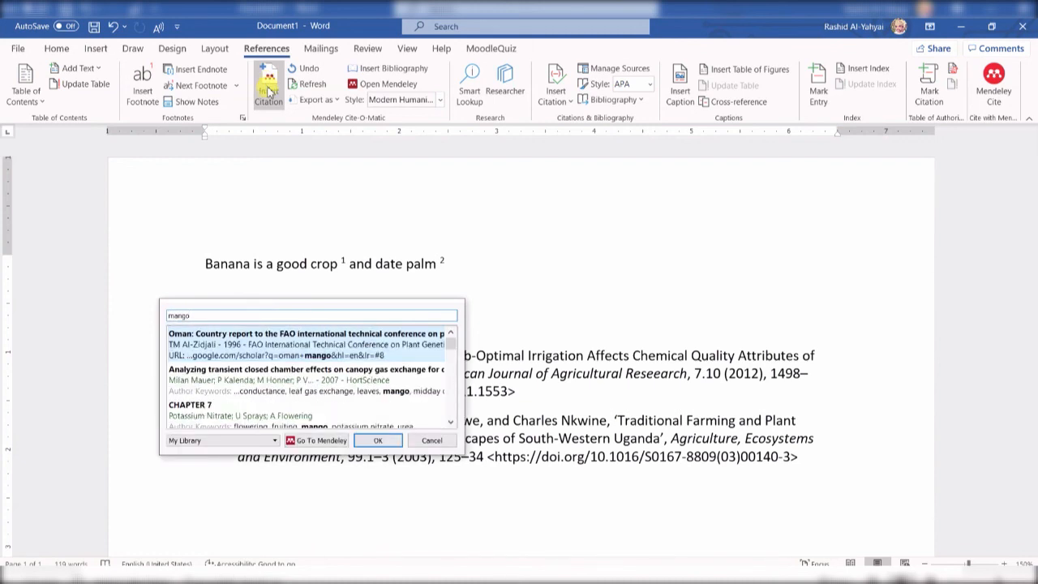
{"action": "double_click", "coordinate": [250, 374]}
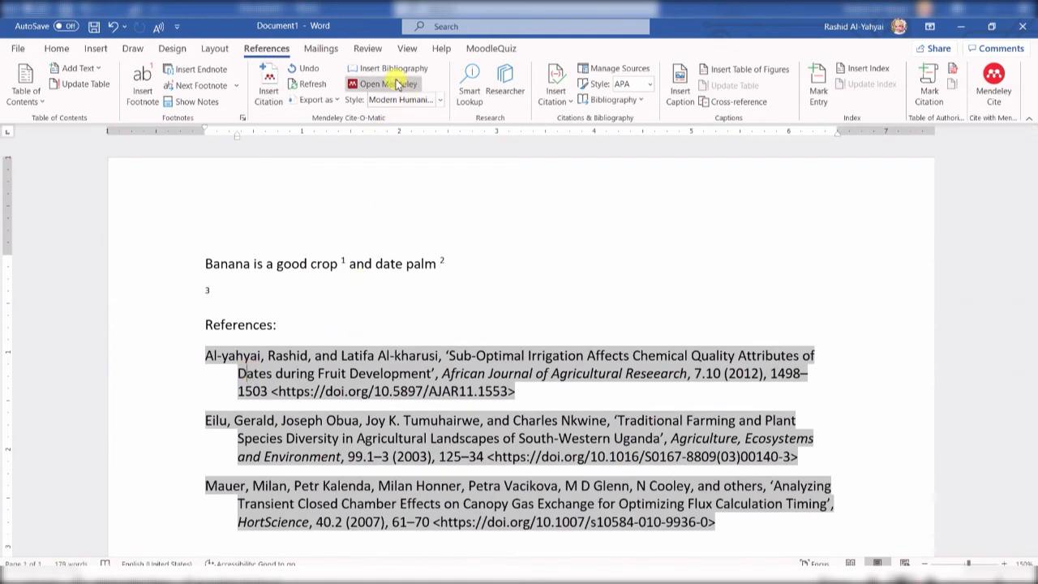
Change the Mendeley citation style to American Sociological Association 6th edition and review the reformatted bibliography.
{"action": "left_click", "coordinate": [440, 100]}
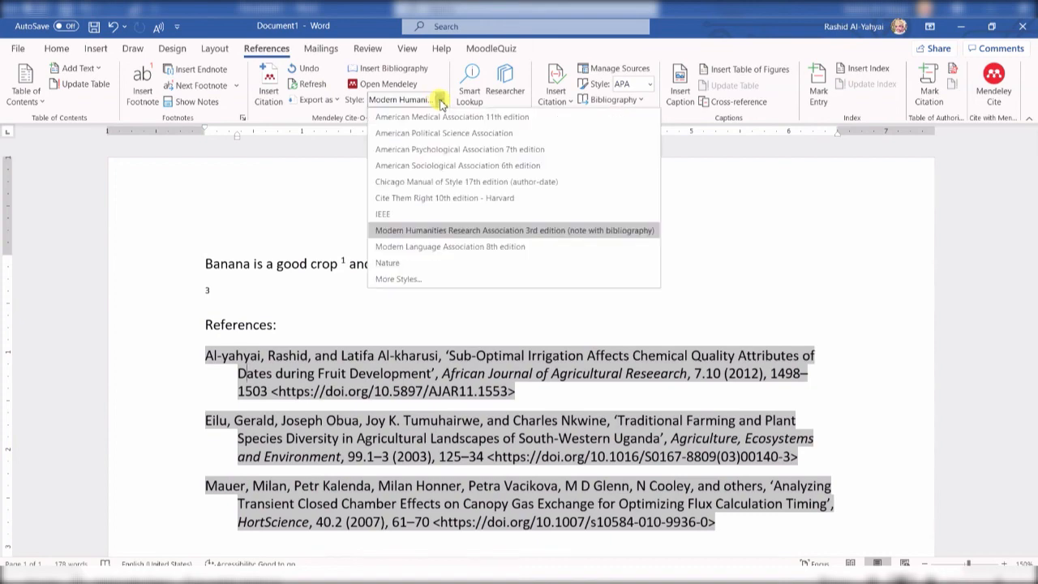
{"action": "left_click", "coordinate": [428, 165]}
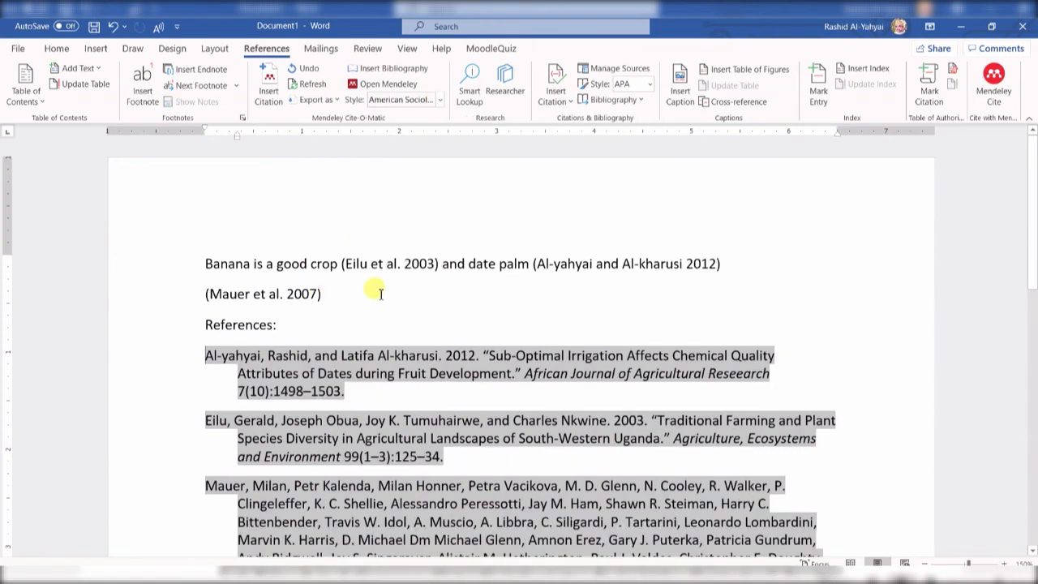
{"action": "scroll", "coordinate": [388, 292], "scroll_direction": "down", "scroll_amount": 2}
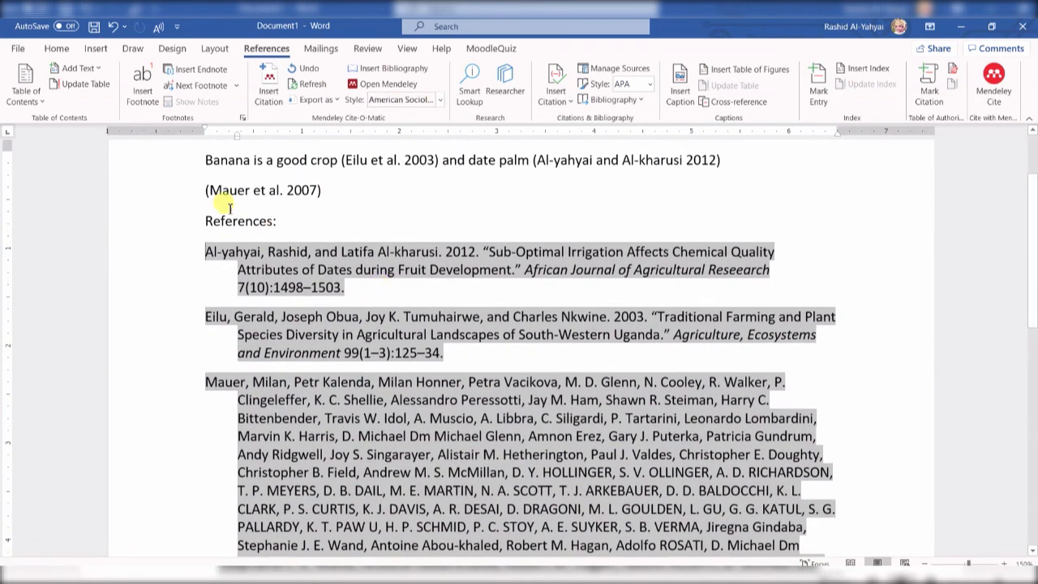
{"action": "scroll", "coordinate": [259, 357], "scroll_direction": "down", "scroll_amount": 6}
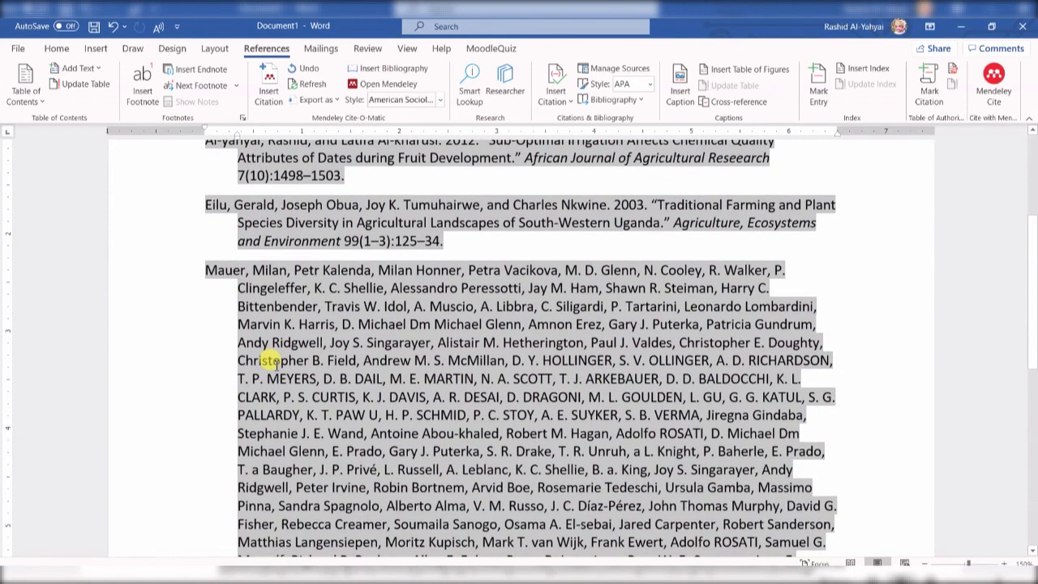
{"action": "scroll", "coordinate": [270, 358], "scroll_direction": "up", "scroll_amount": 8}
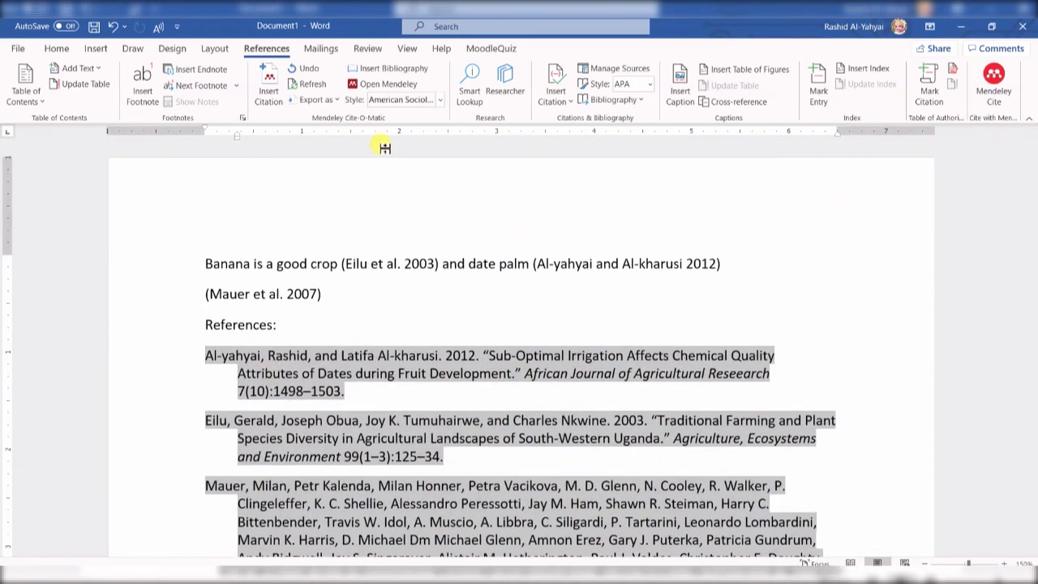